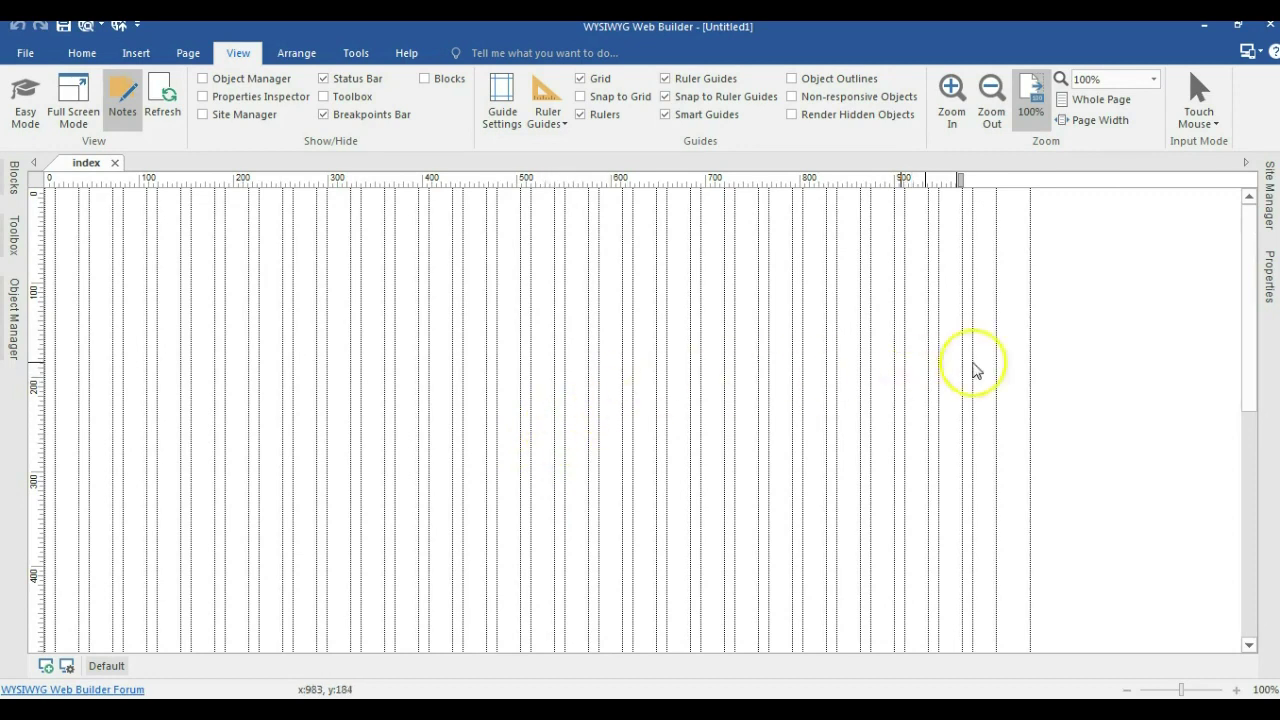
Step: Show the Site Manager panel listing the Untitled1 site and its index page
left_click(1262, 198)
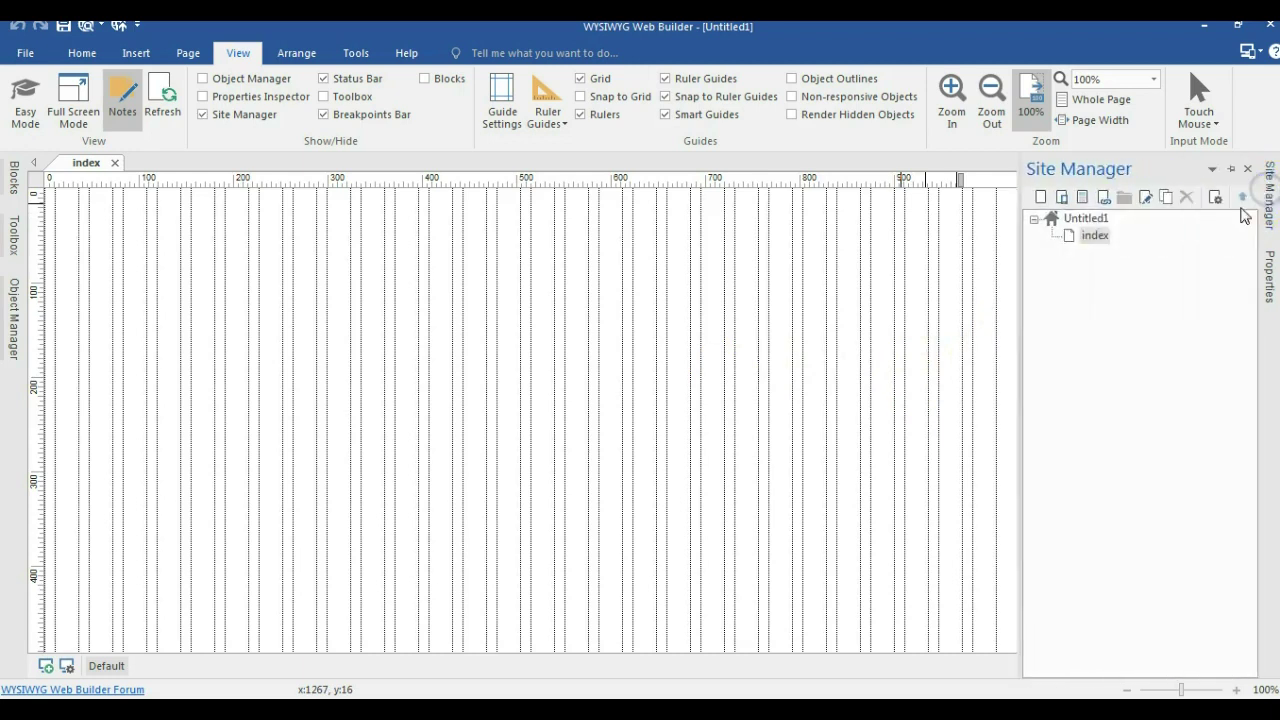
Step: Add a new page to the site and rename page1 to master_page
left_click(1043, 197)
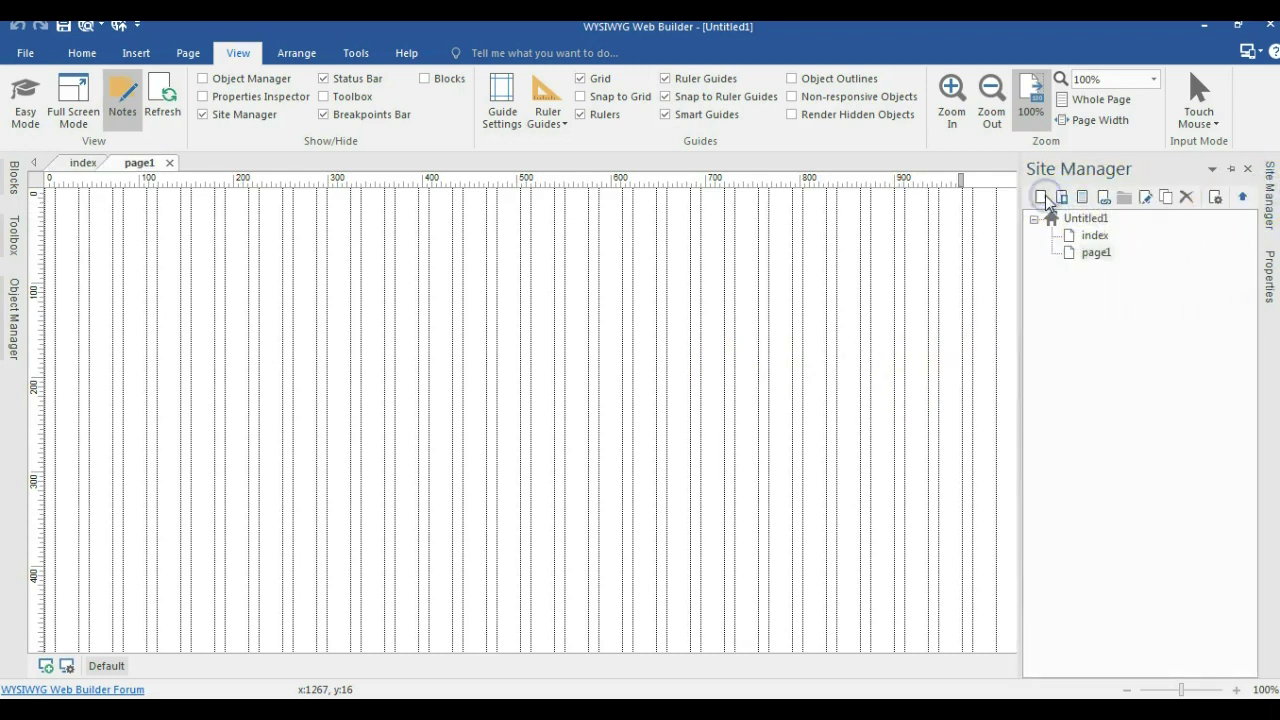
right_click(1097, 254)
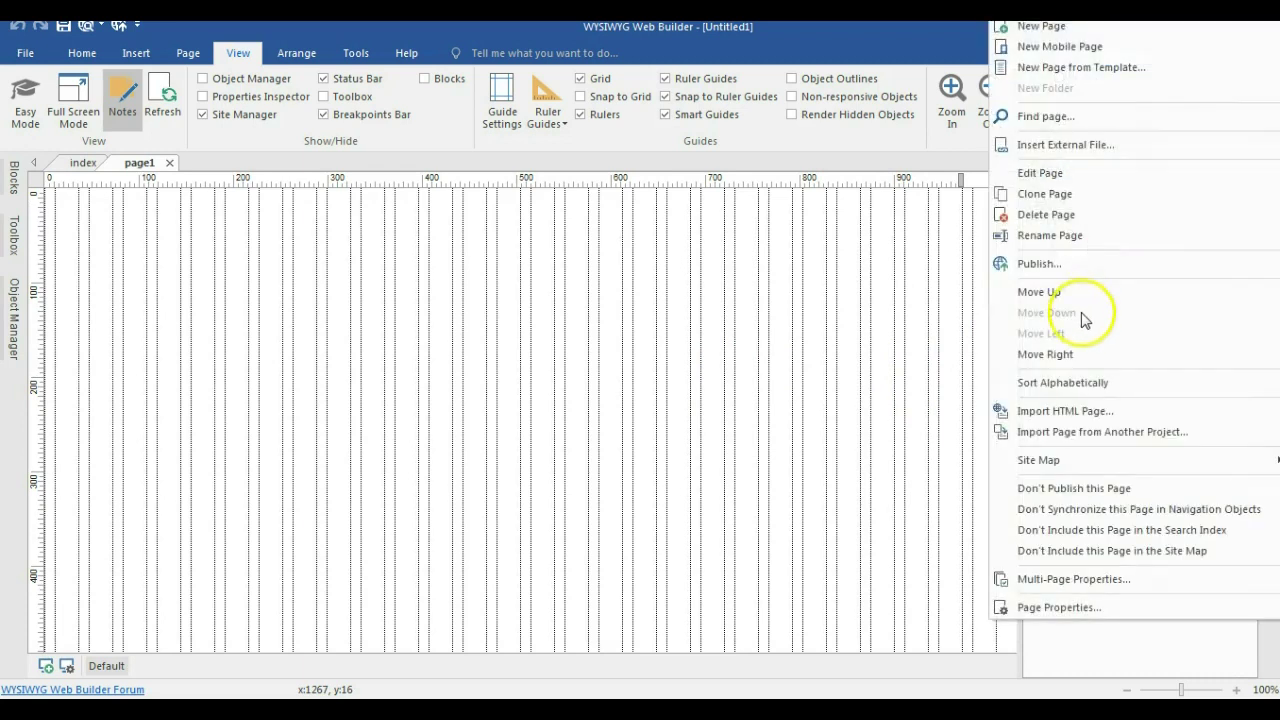
left_click(1060, 238)
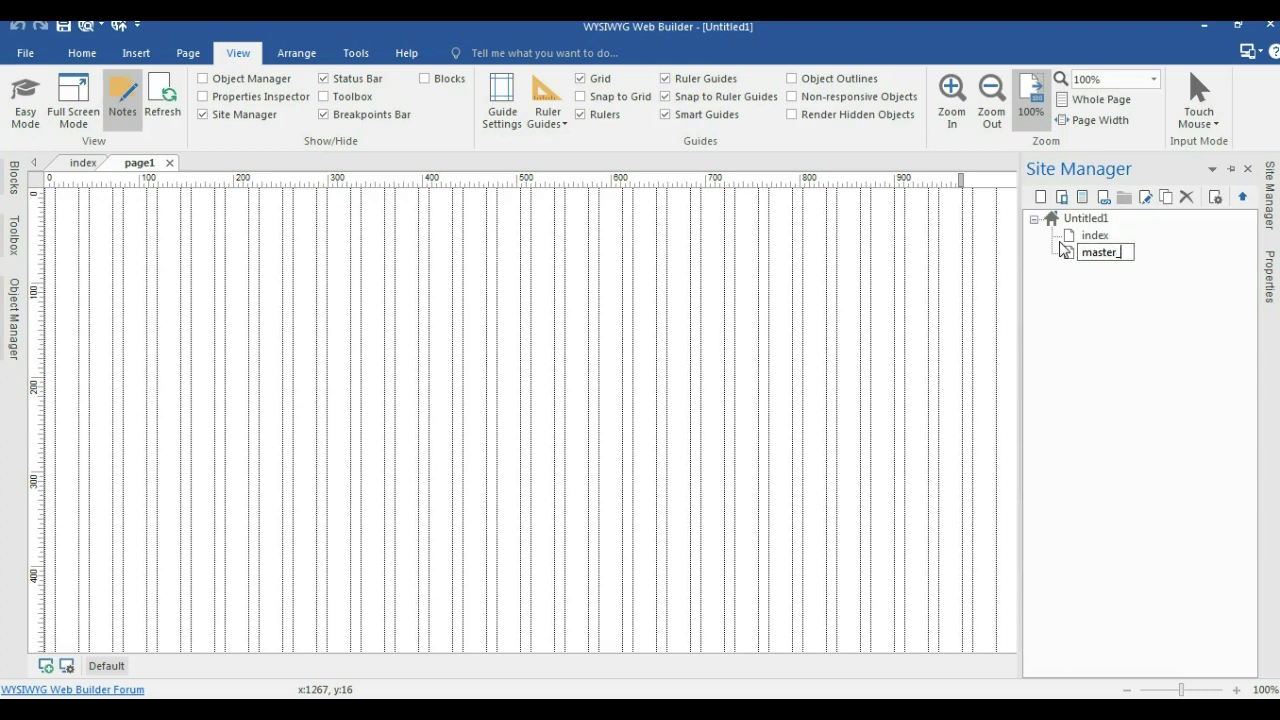
key("Return")
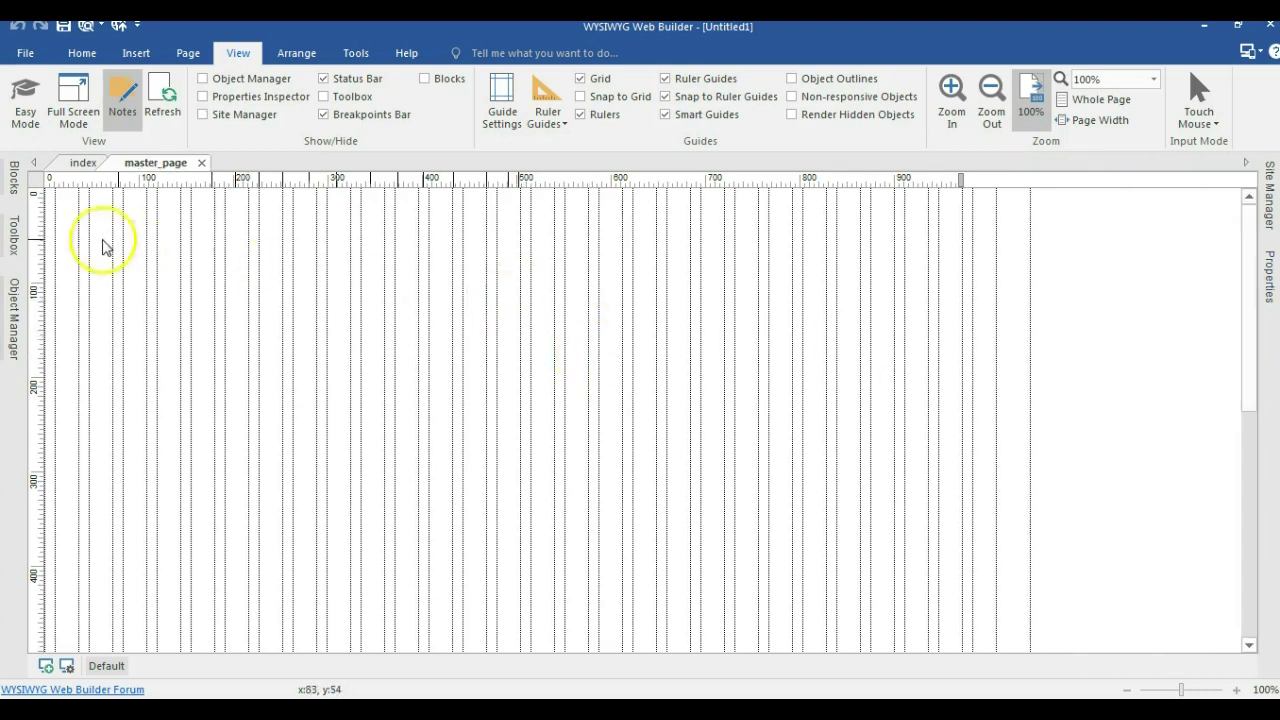
Step: Insert a Layer on master_page, place it at 0,0 and size it to 970 × 60
left_click(16, 236)
left_click(68, 200)
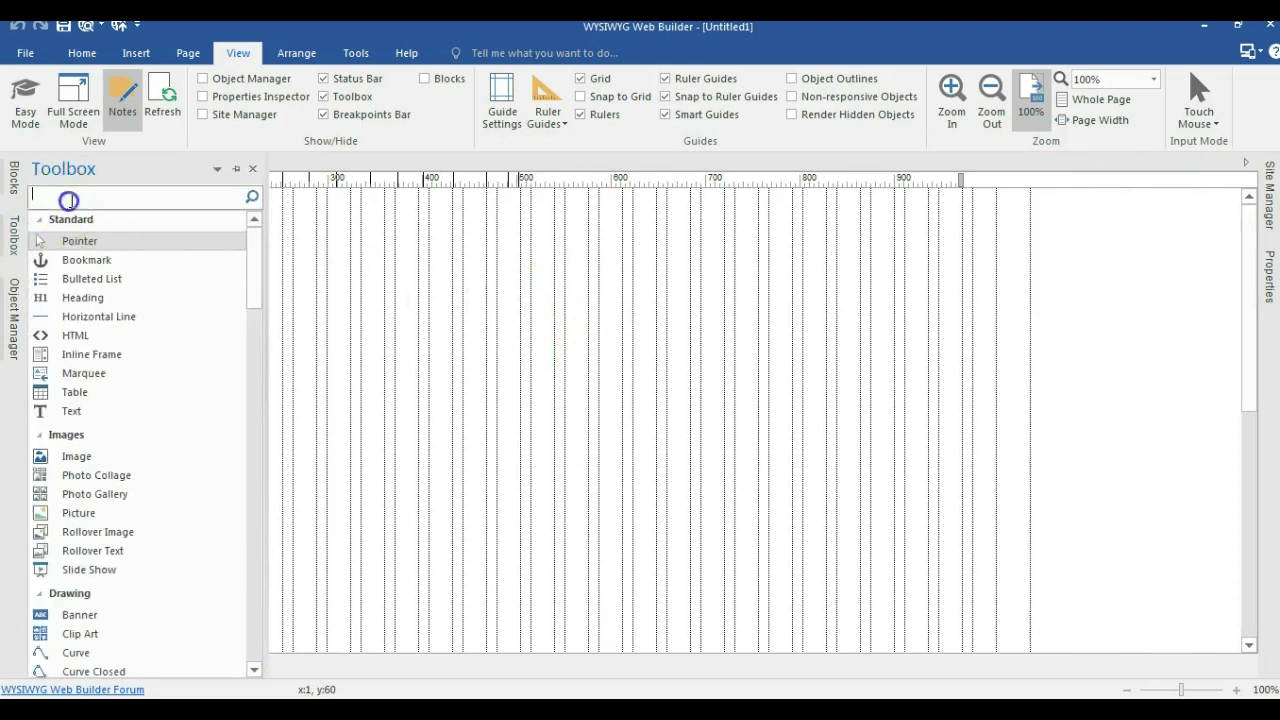
type("layer")
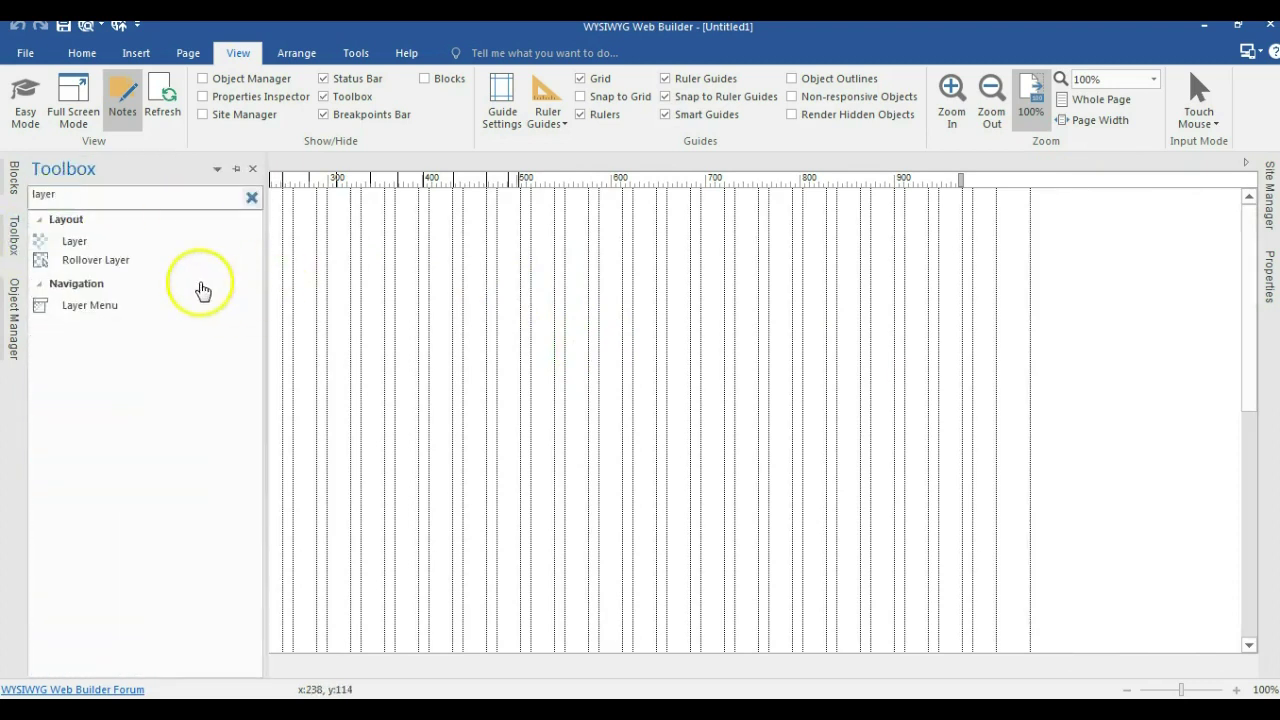
left_click(86, 244)
left_click_drag(297, 251, 709, 406)
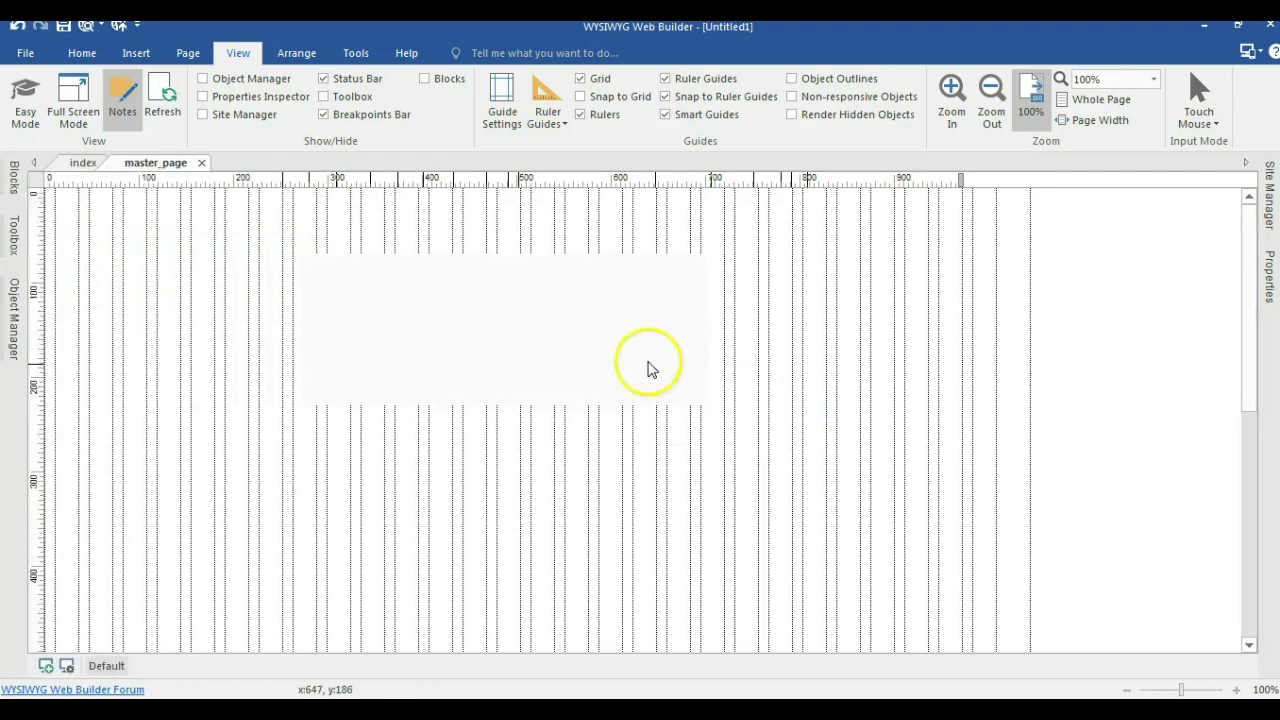
left_click_drag(593, 367, 235, 242)
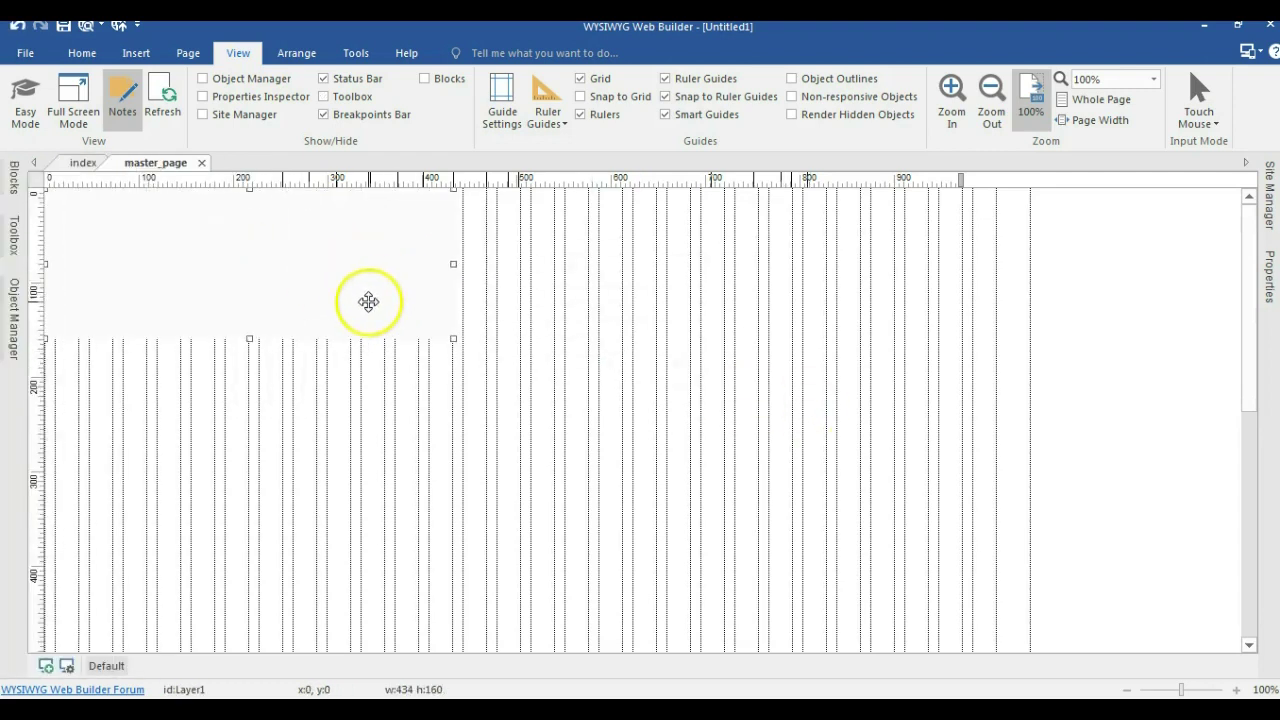
left_click(1270, 265)
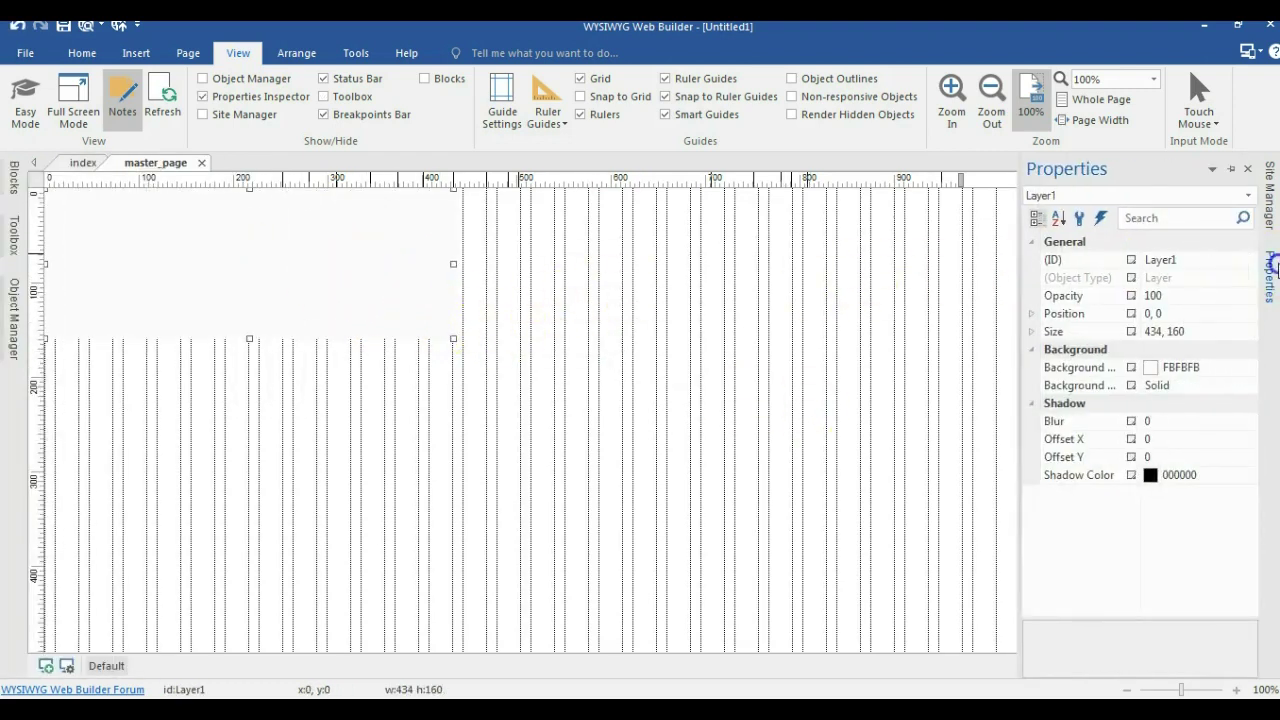
left_click(1088, 338)
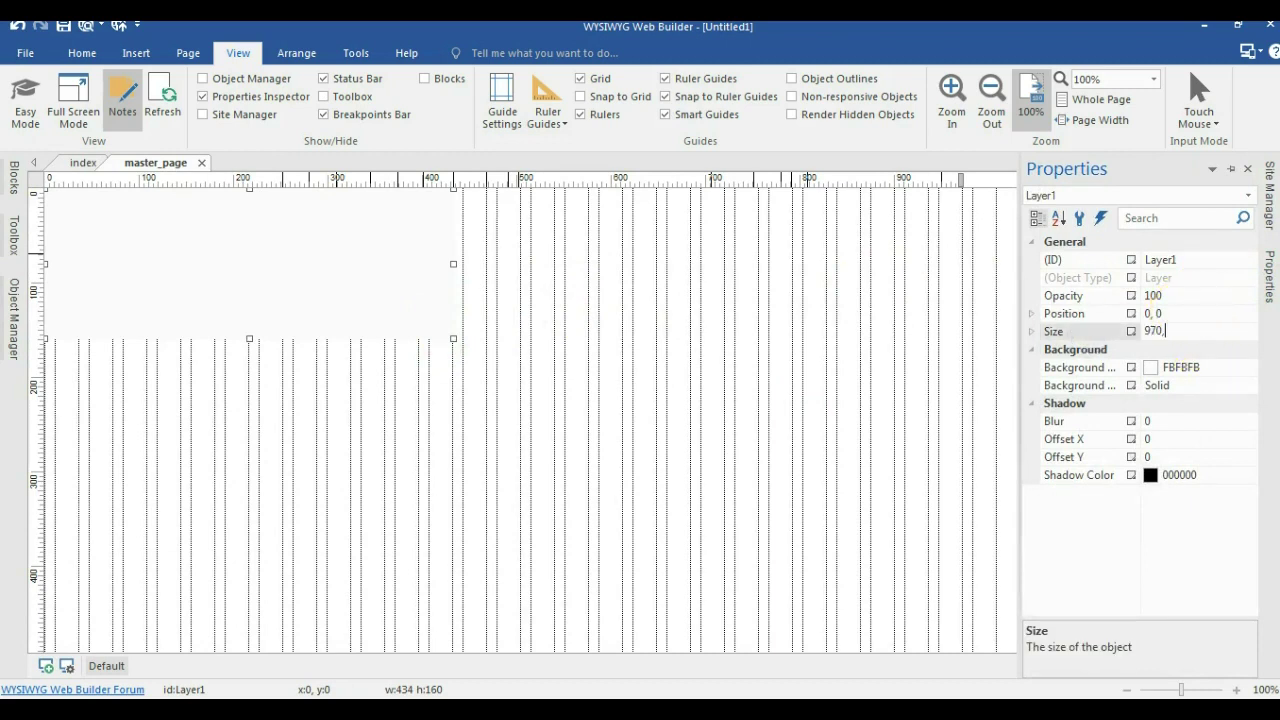
key("Return")
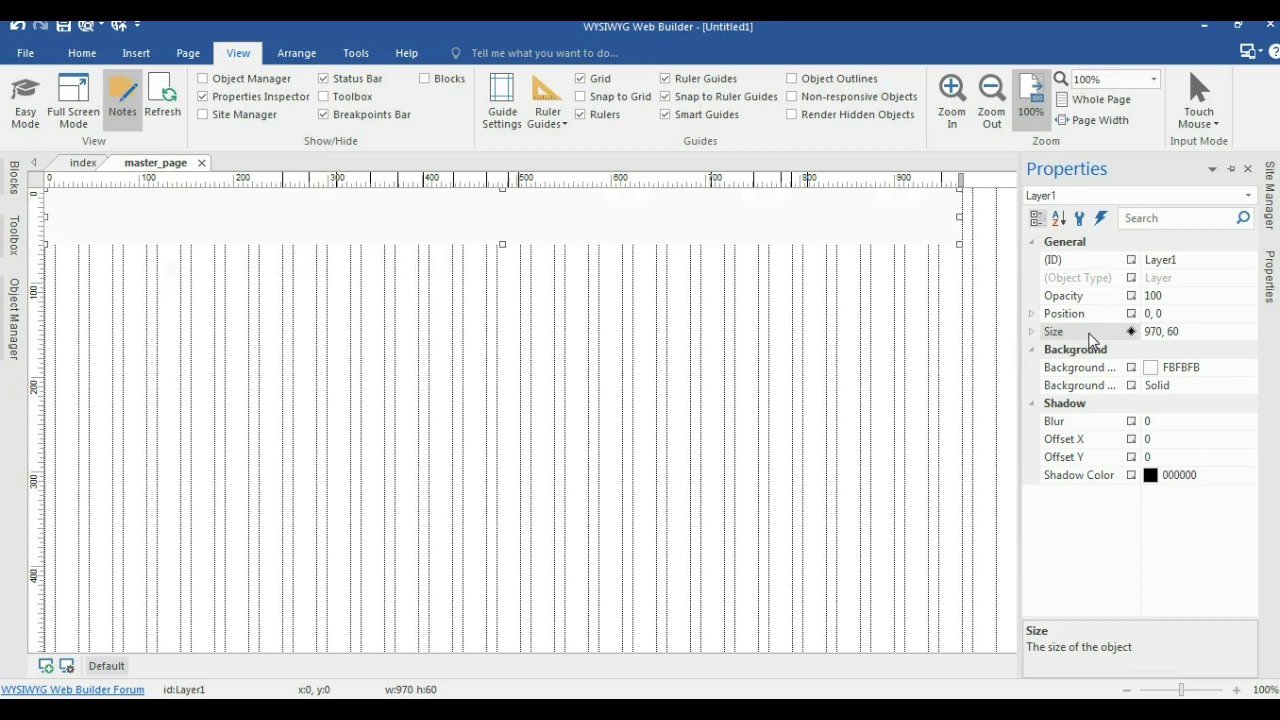
left_click(786, 386)
Step: Set the top layer's background colour to White Smoke
double_click(627, 220)
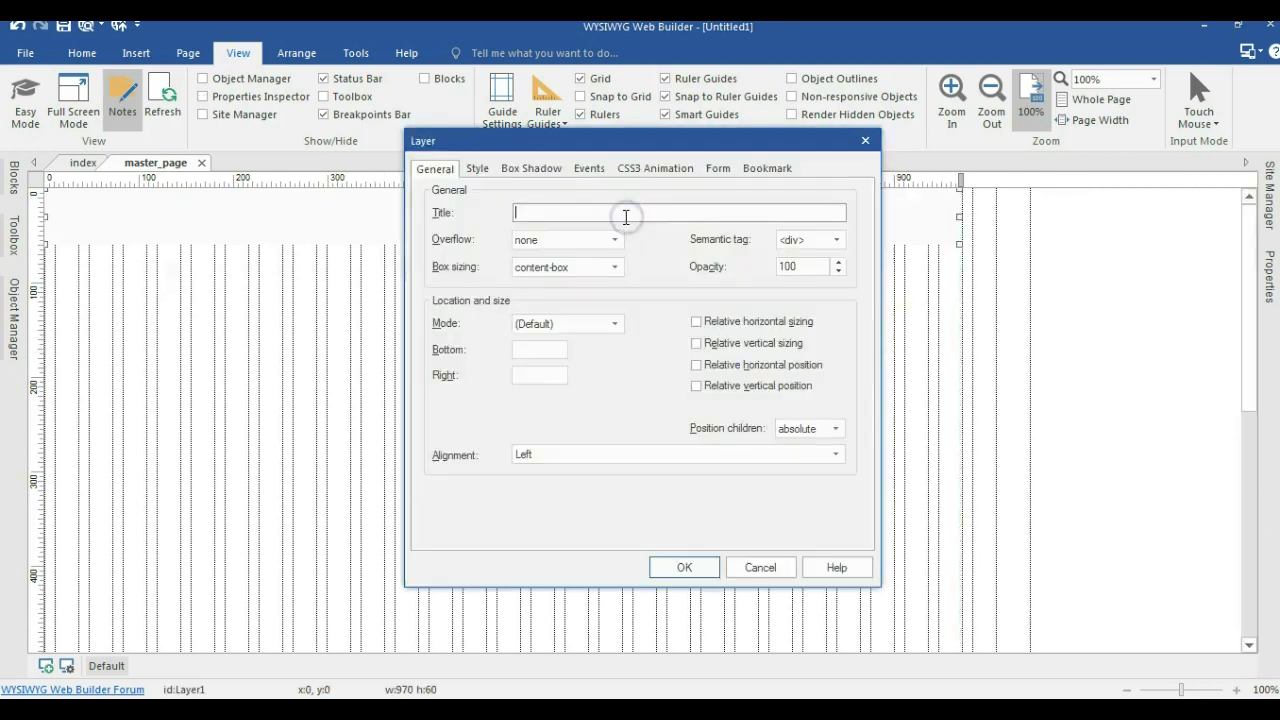
left_click(480, 169)
left_click(576, 298)
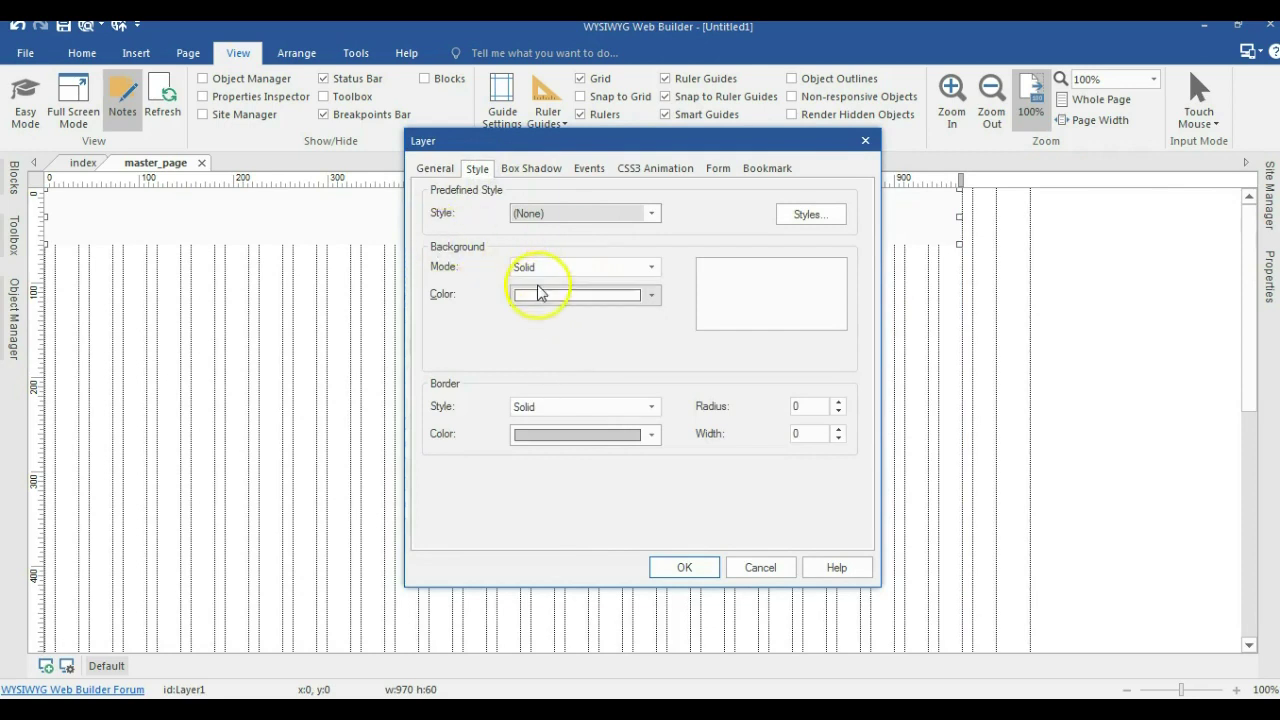
left_click(539, 297)
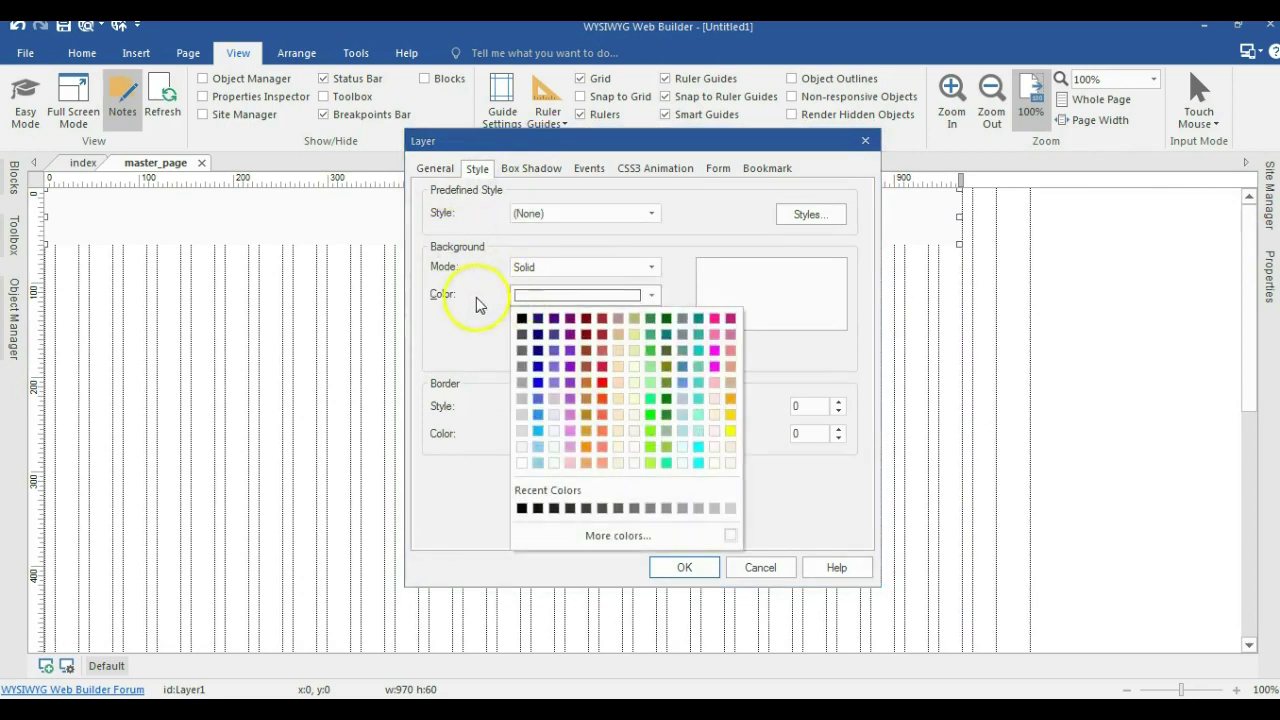
left_click(527, 452)
left_click(702, 568)
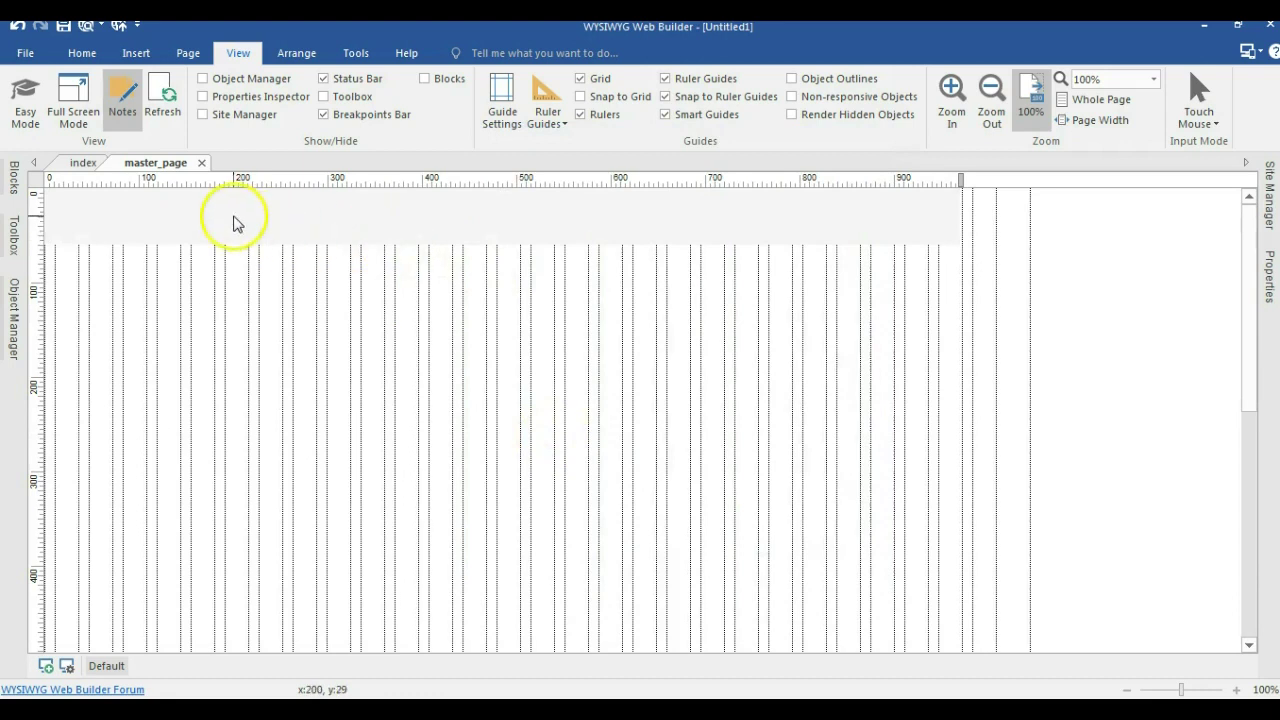
Step: Make the top layer a Docking Layer docked to the top with Center alignment
double_click(322, 213)
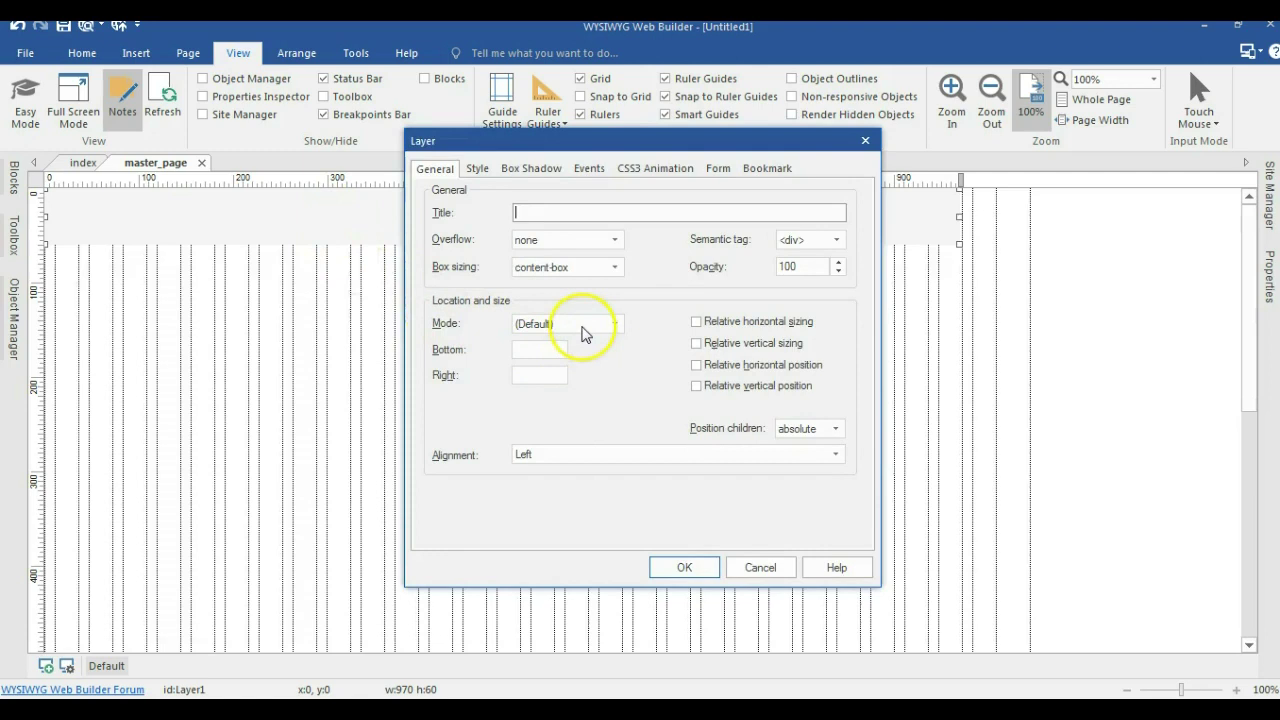
left_click(586, 324)
left_click(580, 366)
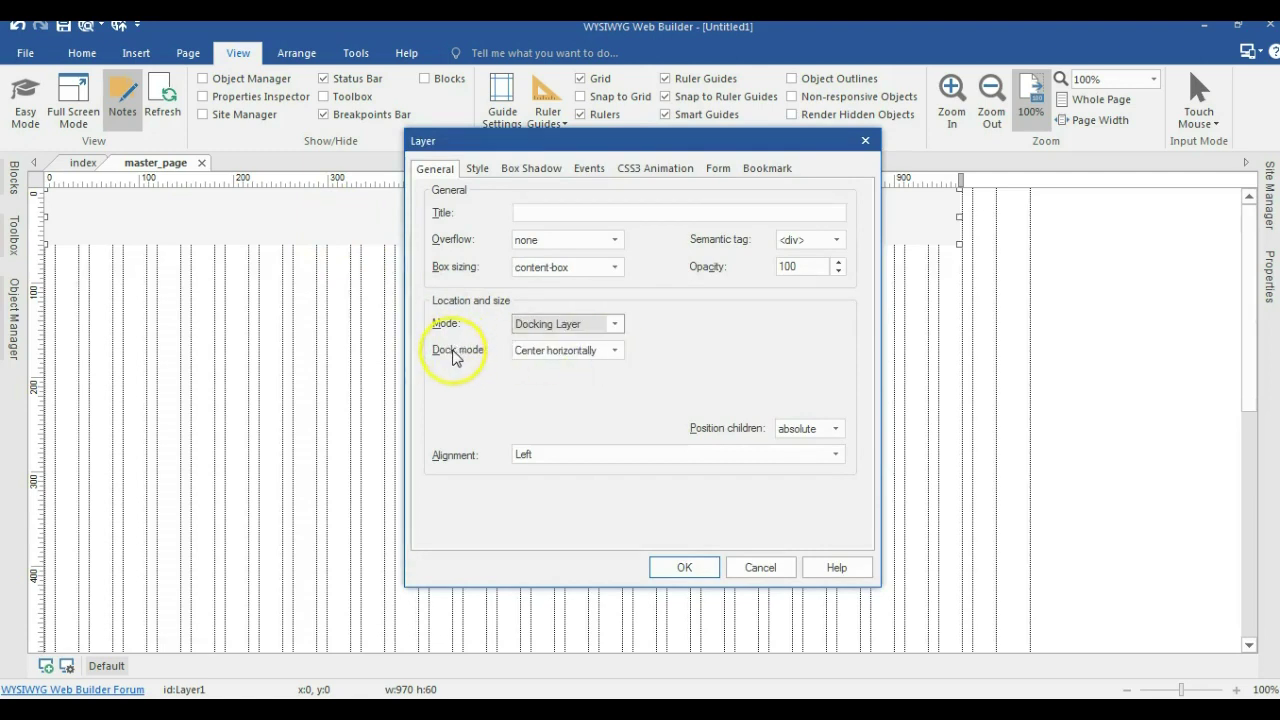
left_click(537, 351)
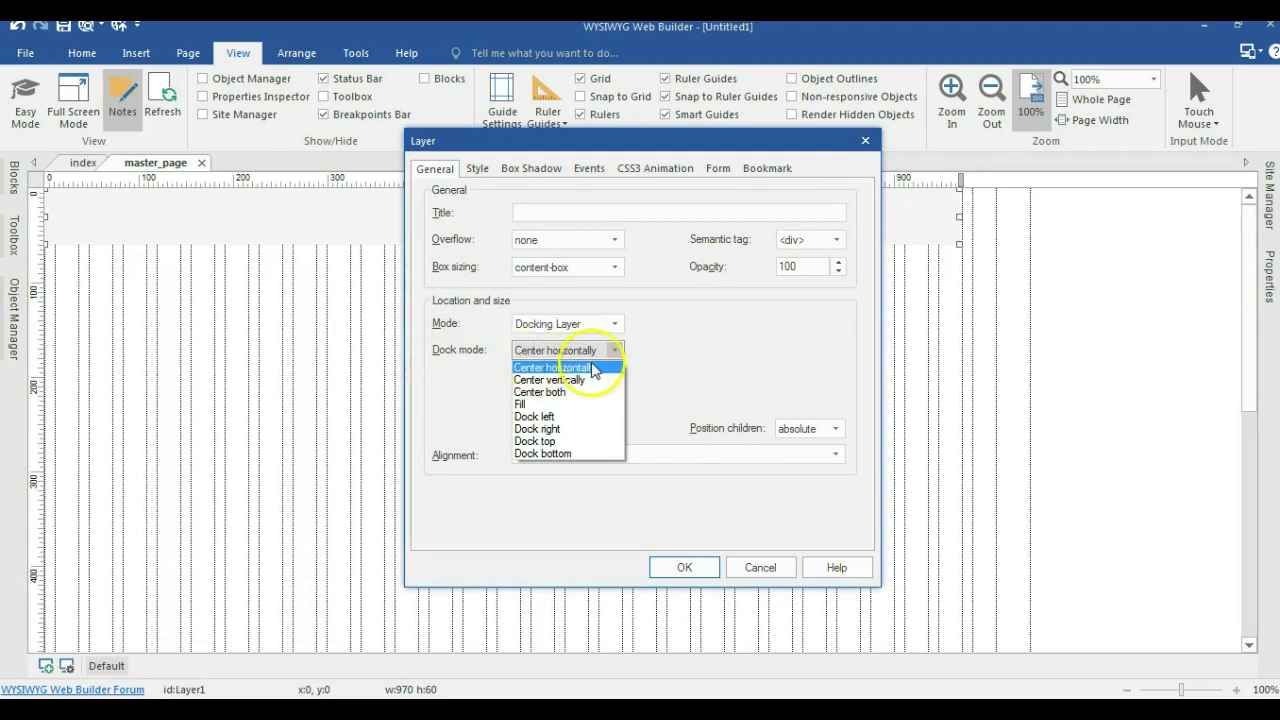
left_click(545, 441)
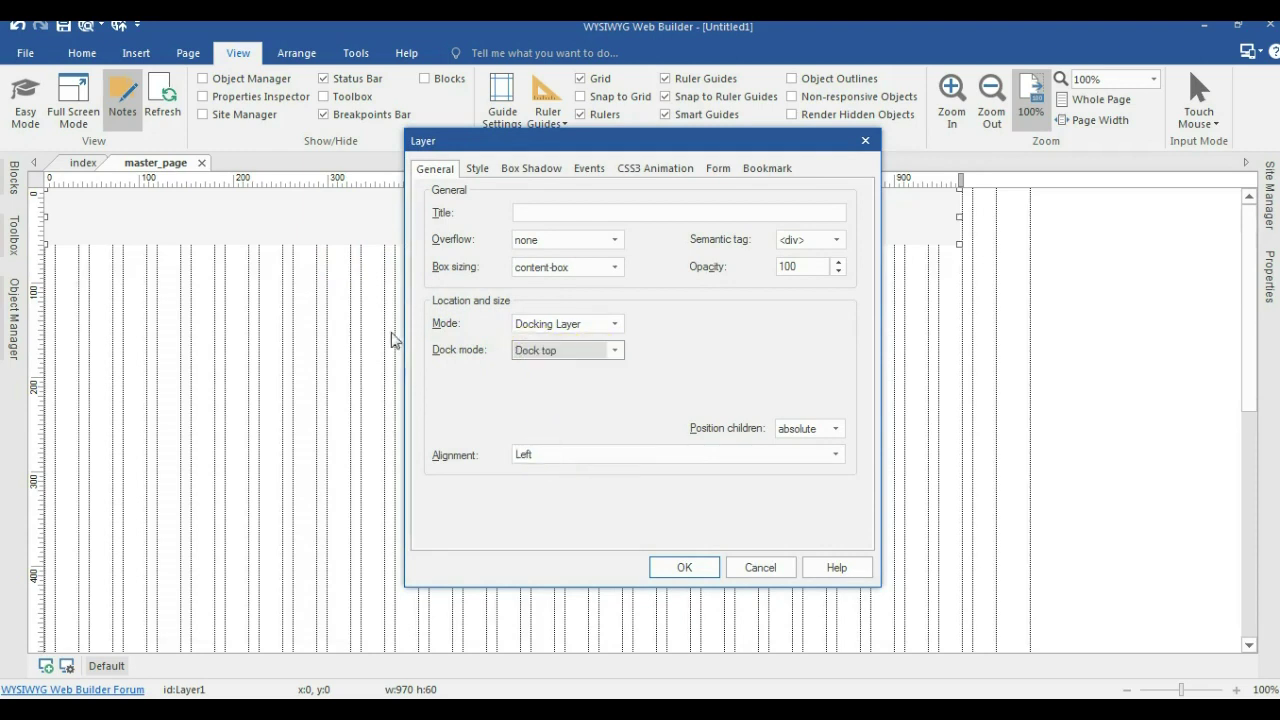
left_click(566, 455)
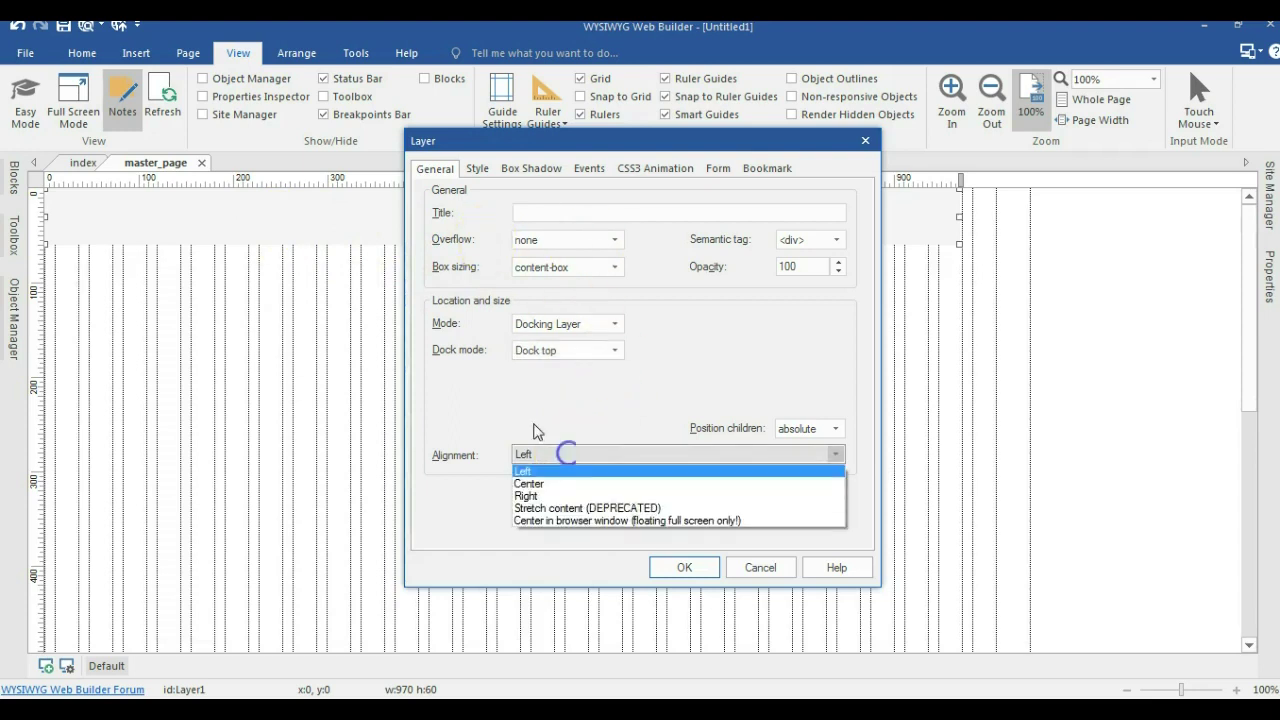
left_click(556, 484)
left_click(680, 566)
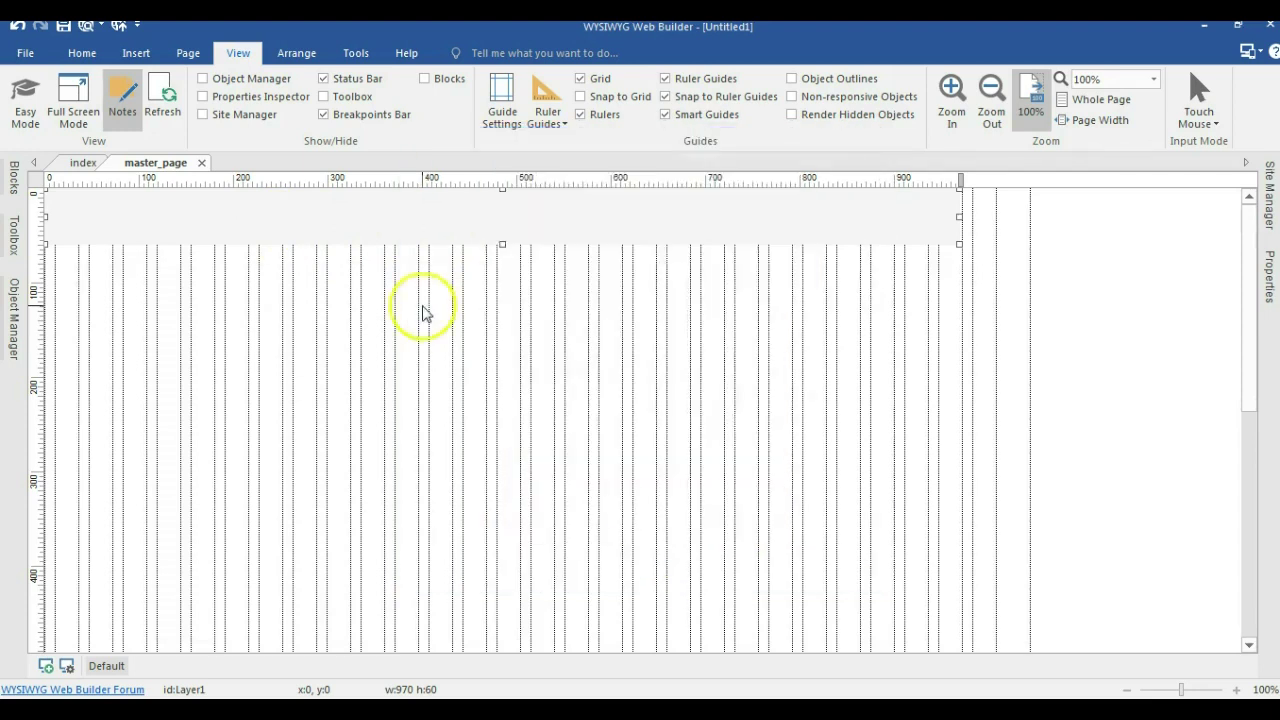
Step: Duplicate the header layer and move the copy near the bottom of the page
right_click(416, 232)
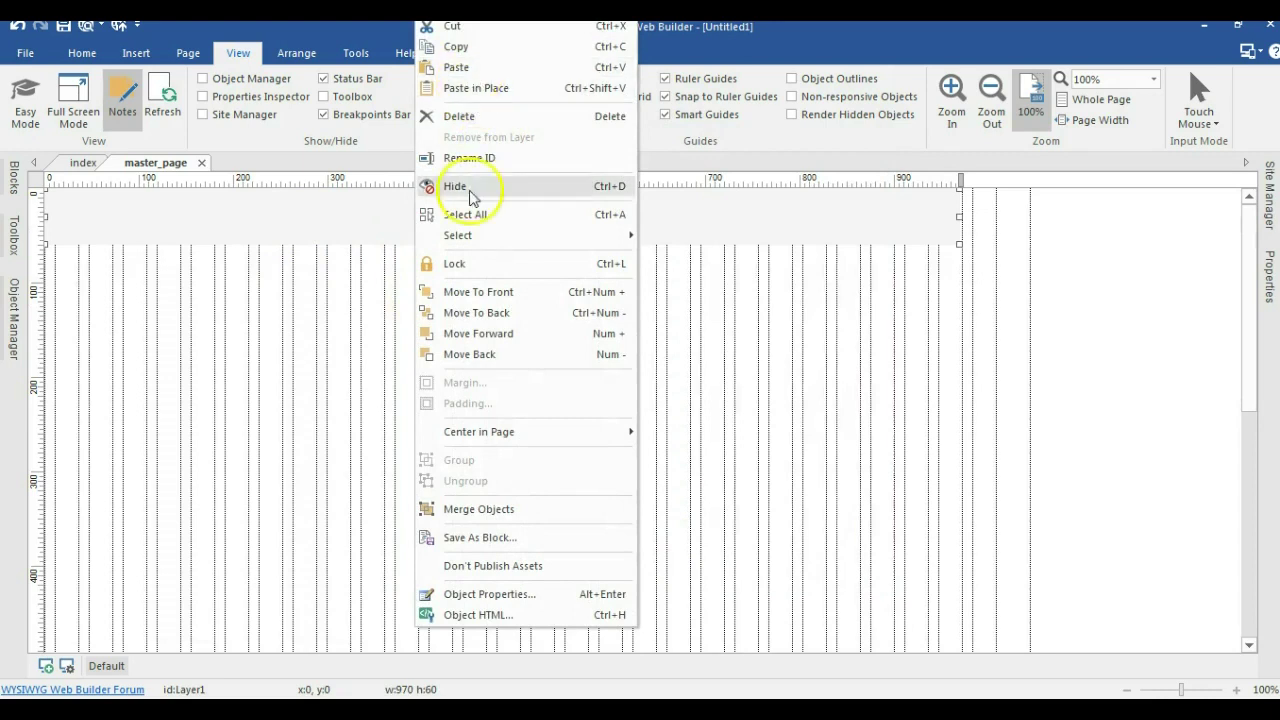
left_click(455, 47)
right_click(200, 394)
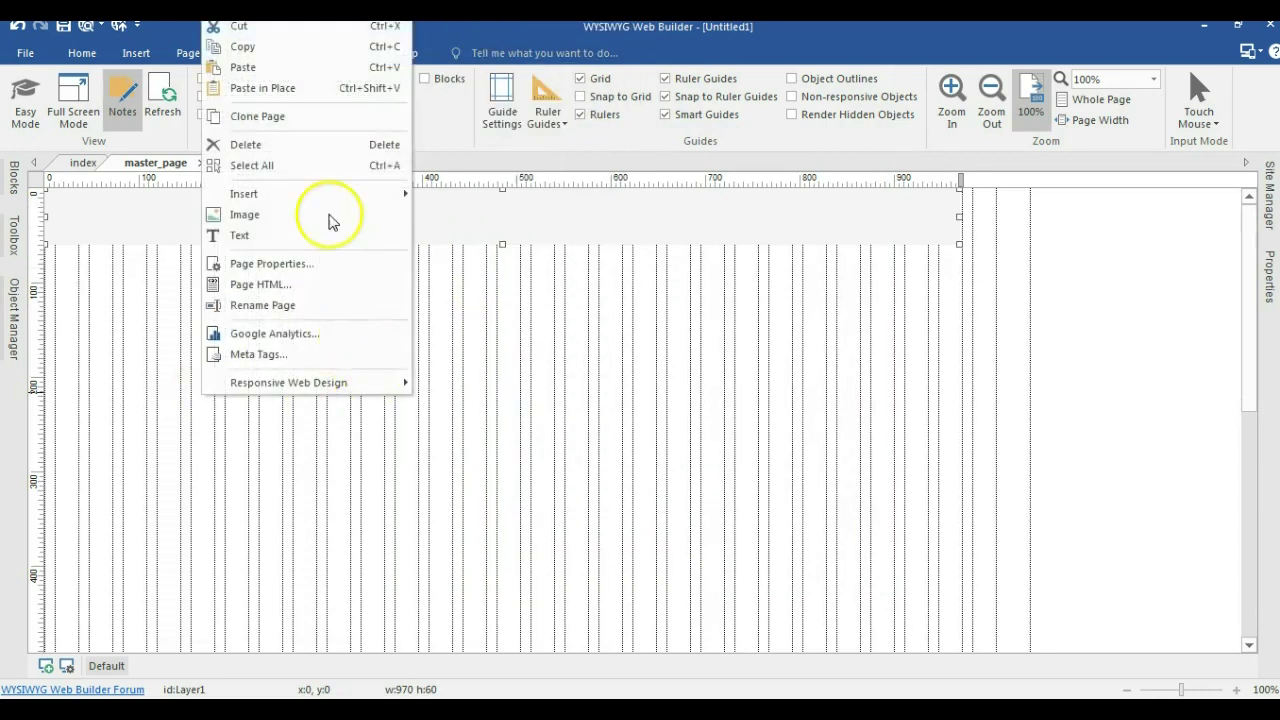
left_click(244, 67)
left_click_drag(536, 228, 503, 534)
scroll(491, 380, "down", 1)
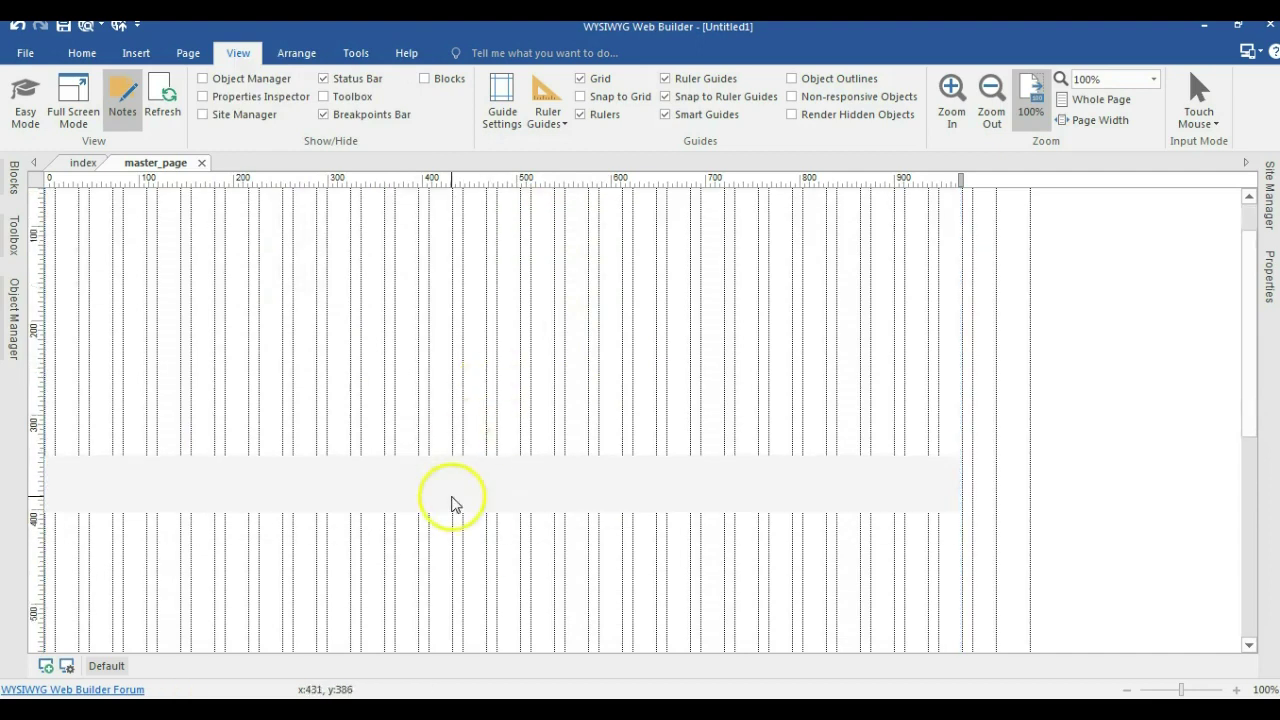
scroll(444, 488, "up", 1)
mouse_move(457, 525)
left_mouse_down()
mouse_move(458, 500)
mouse_move(437, 534)
left_mouse_up()
Step: Give the copied layer a grey background and dock it to the bottom
double_click(403, 532)
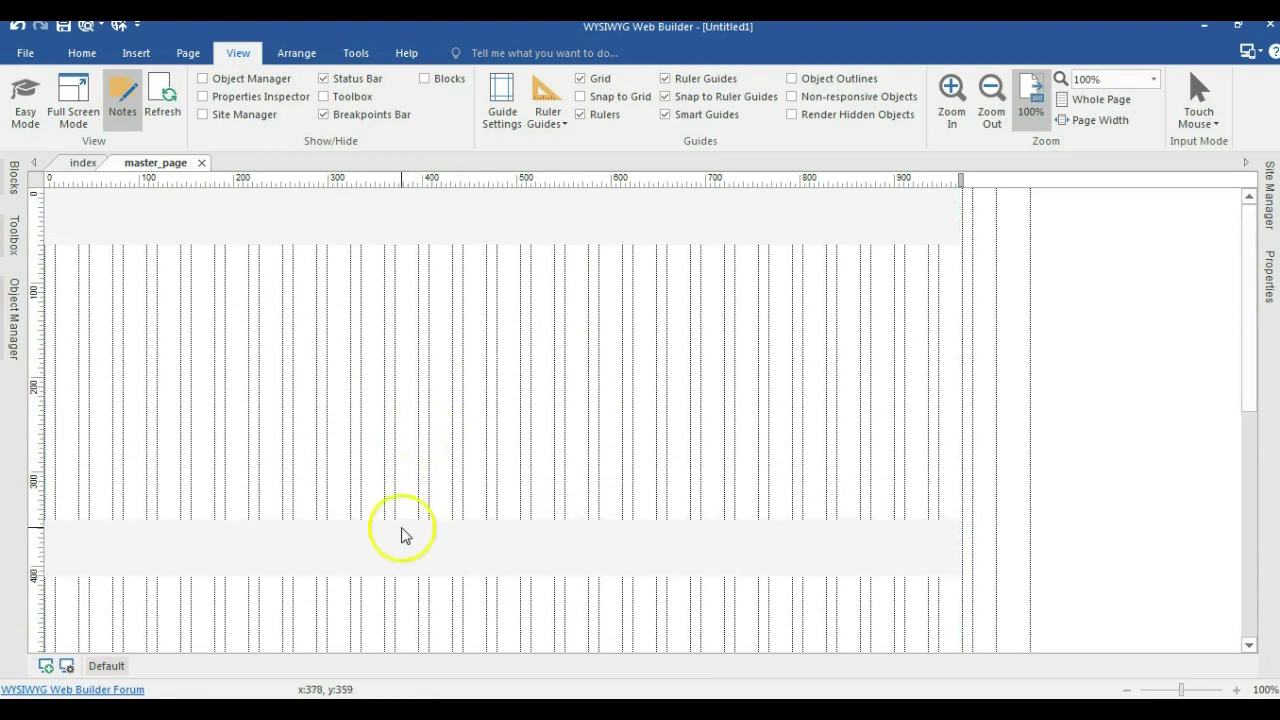
left_click(467, 168)
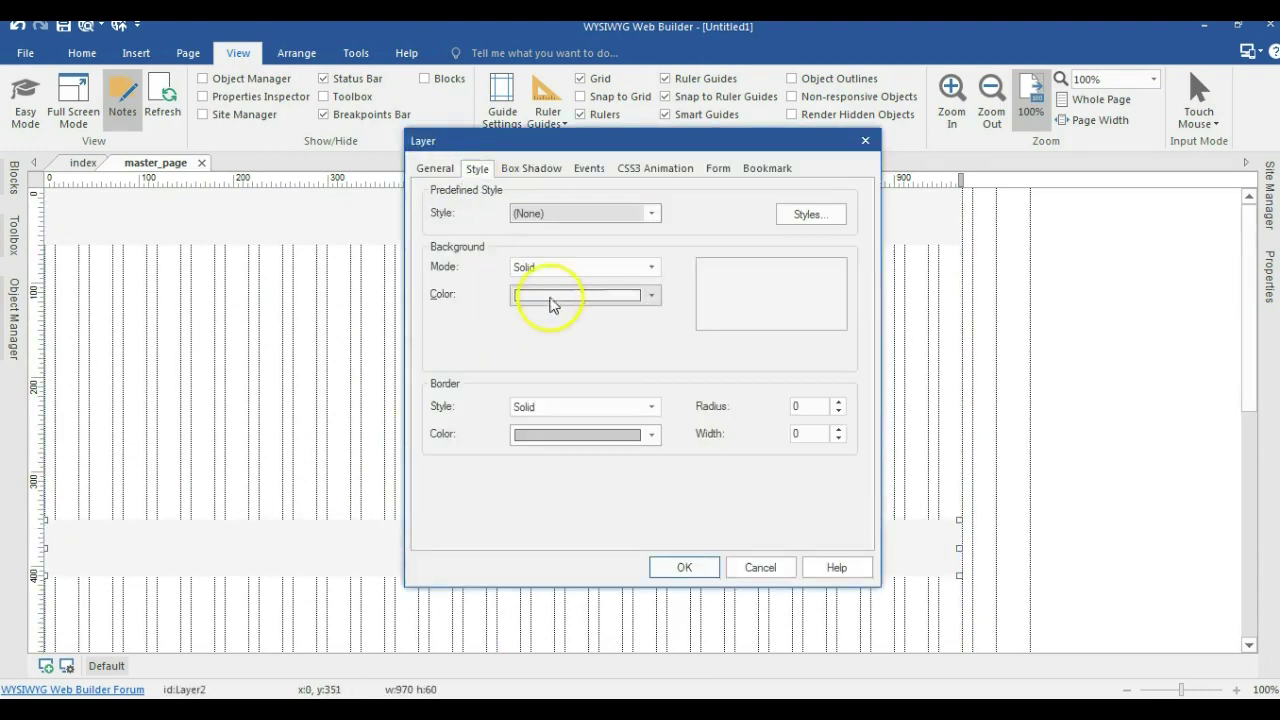
left_click(545, 295)
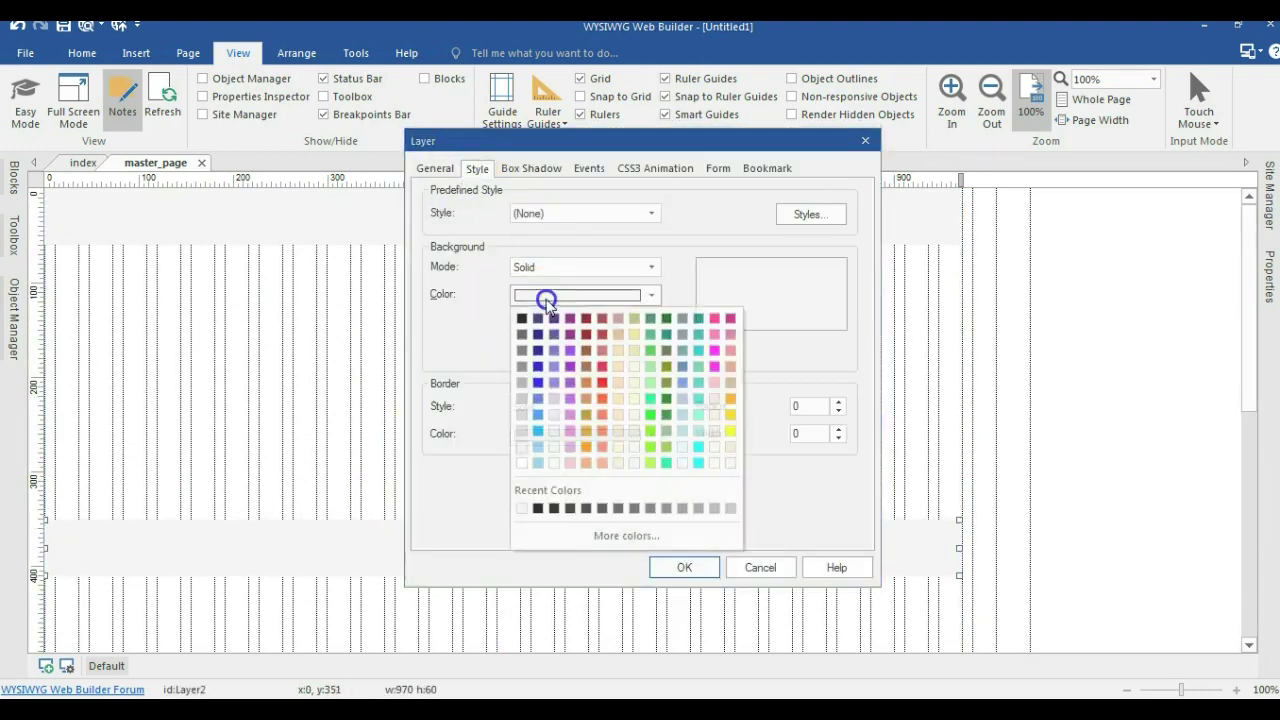
left_click(522, 369)
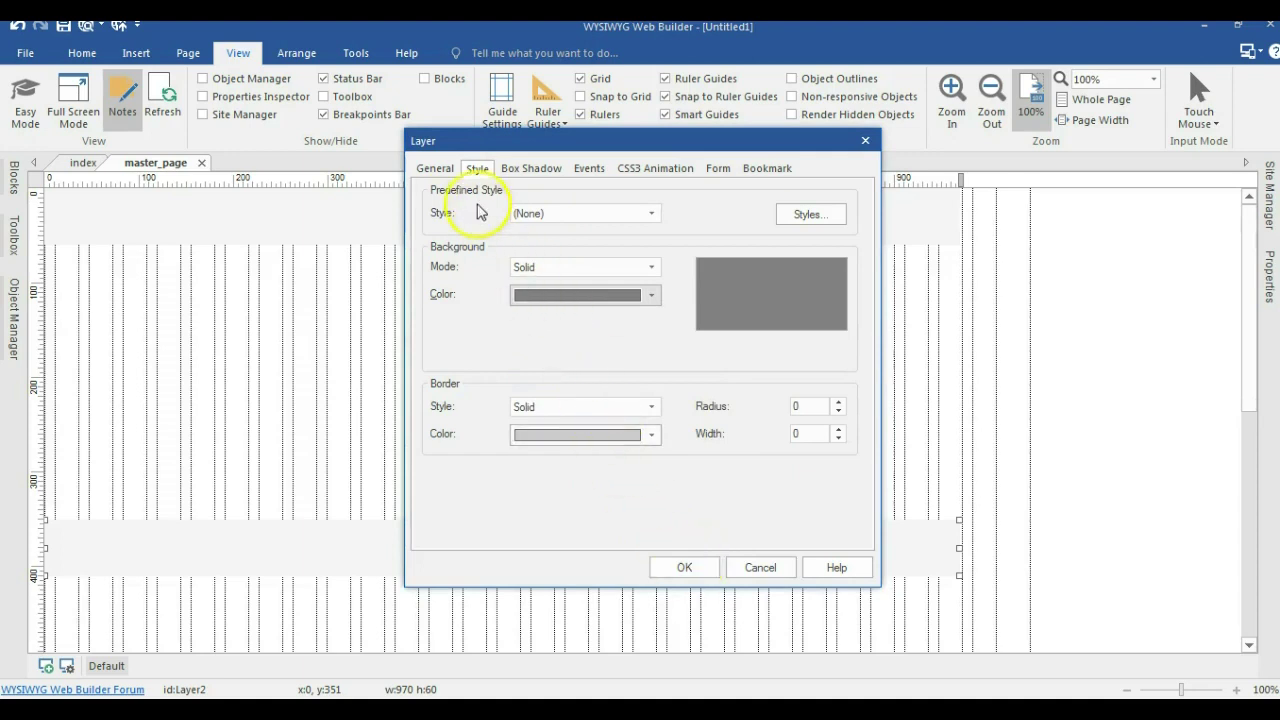
left_click(435, 168)
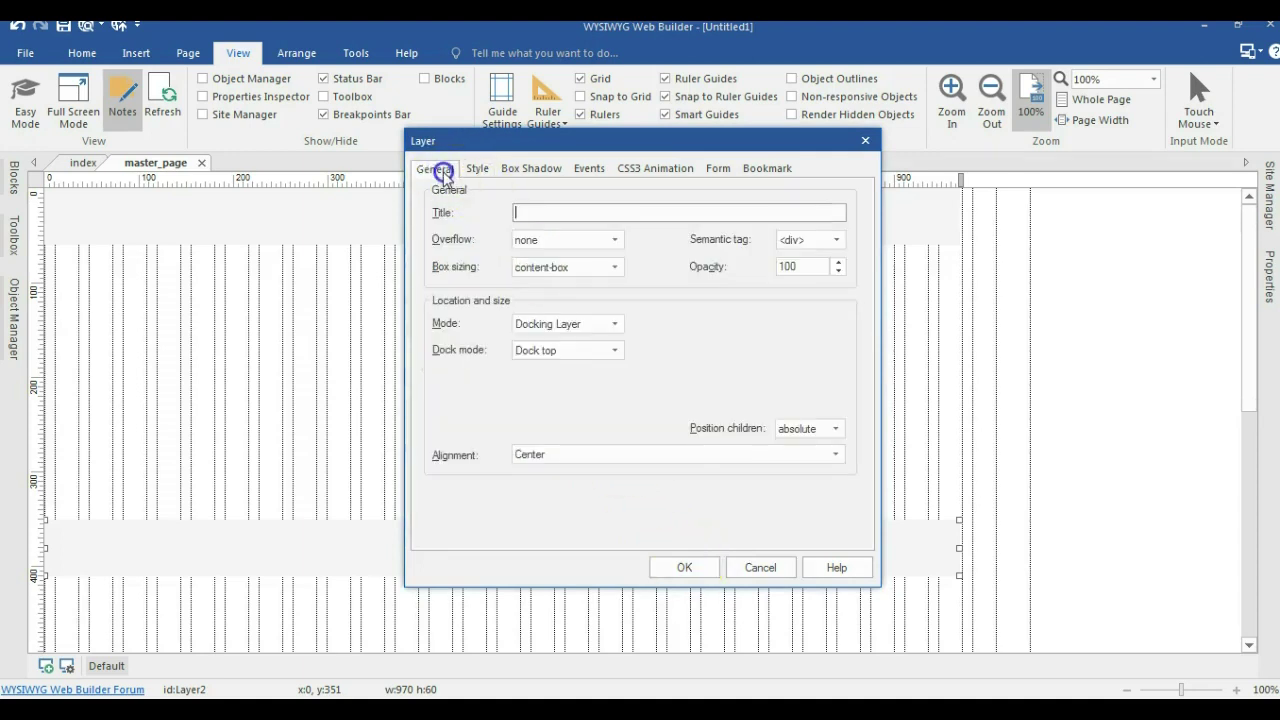
left_click(552, 350)
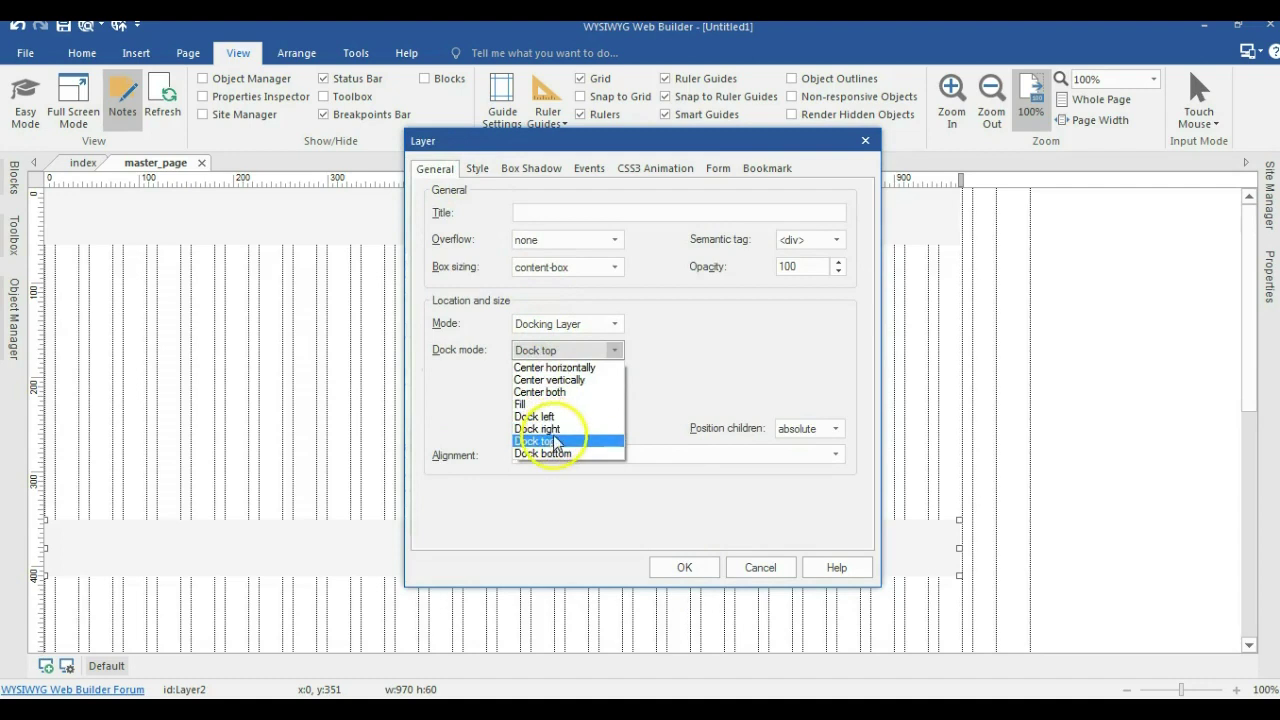
left_click(555, 455)
left_click(684, 567)
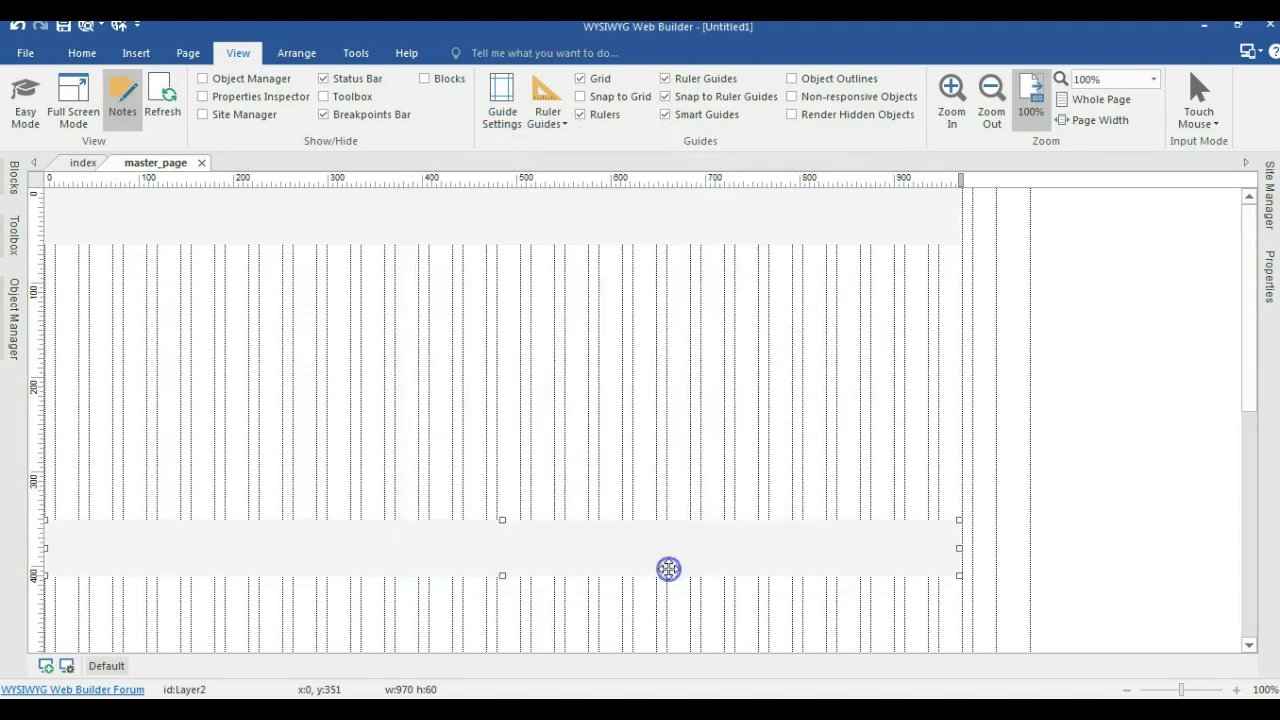
left_click(320, 236)
Step: Paste another copy of the header layer at the left edge and dock it left
right_click(320, 236)
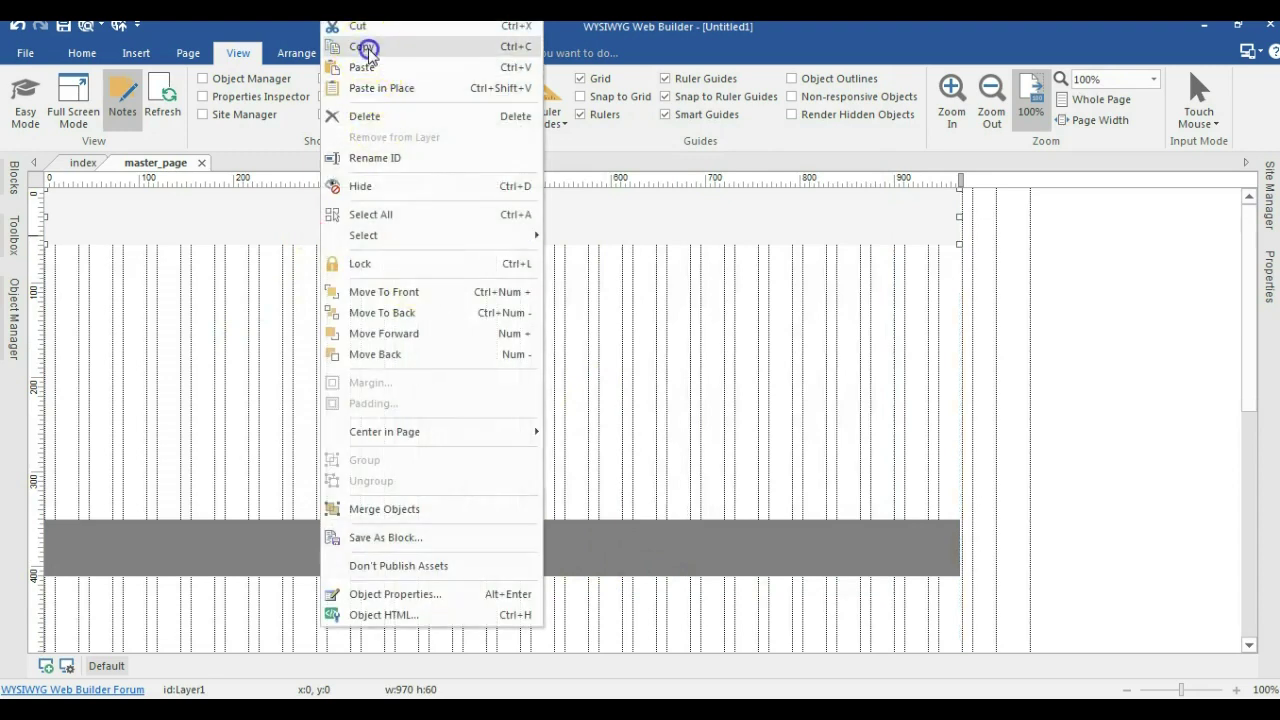
left_click(366, 46)
key("ctrl+v")
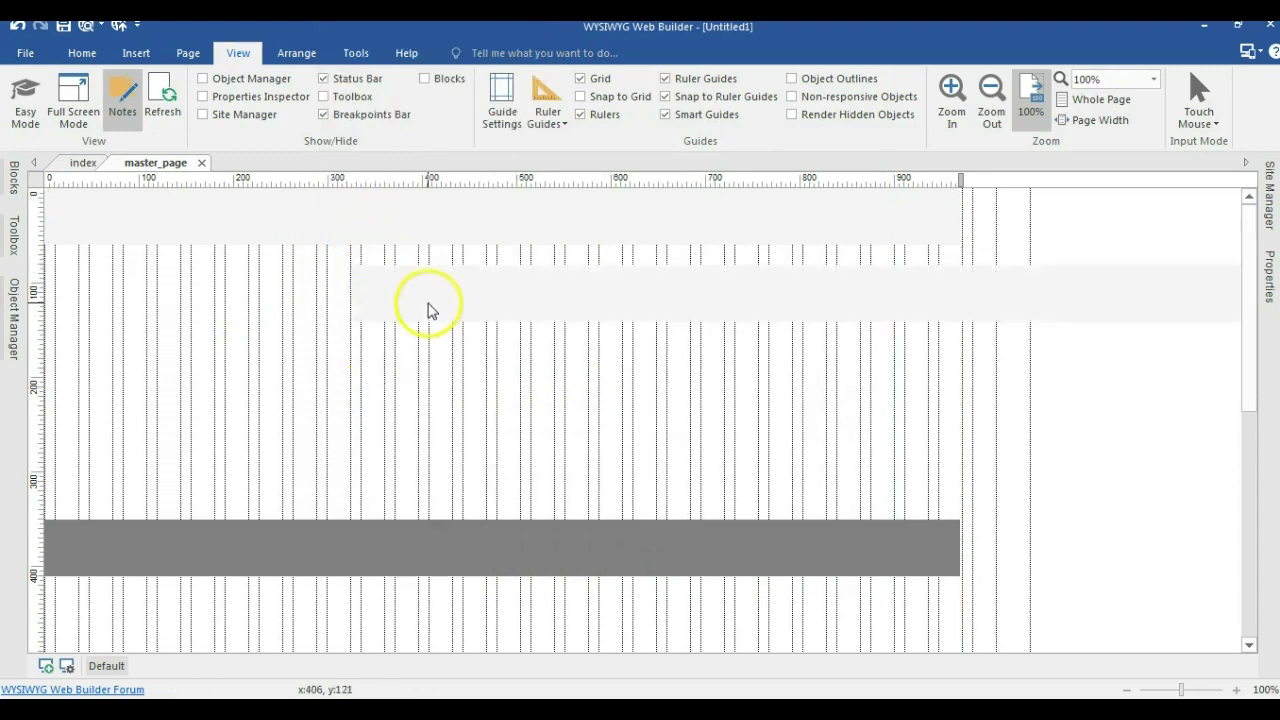
left_click_drag(432, 296, 120, 277)
double_click(251, 260)
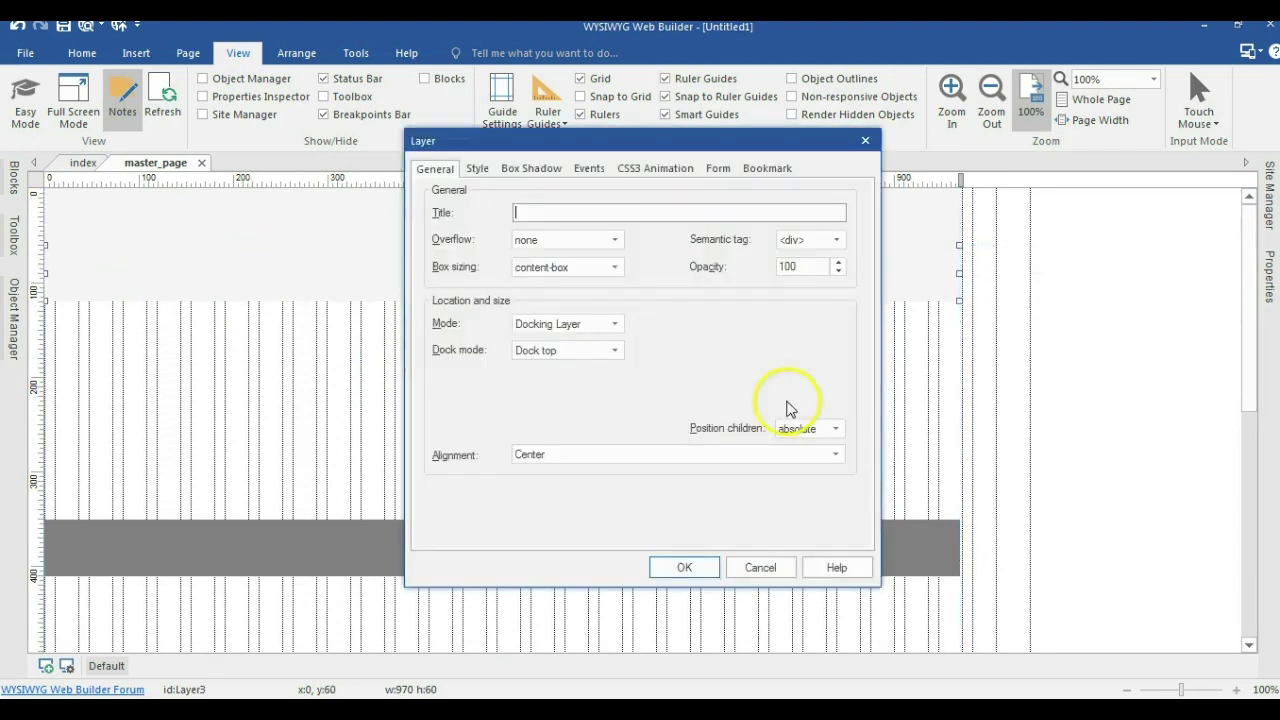
left_click(548, 351)
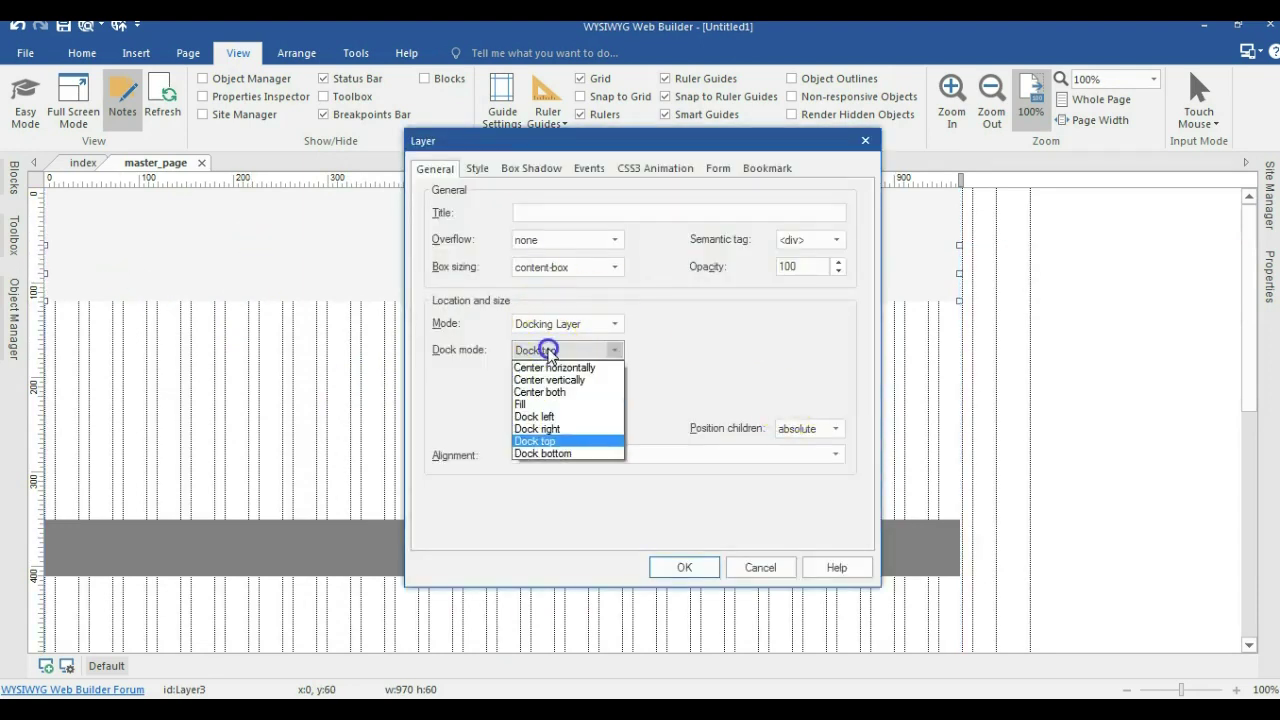
left_click(549, 417)
left_click(688, 566)
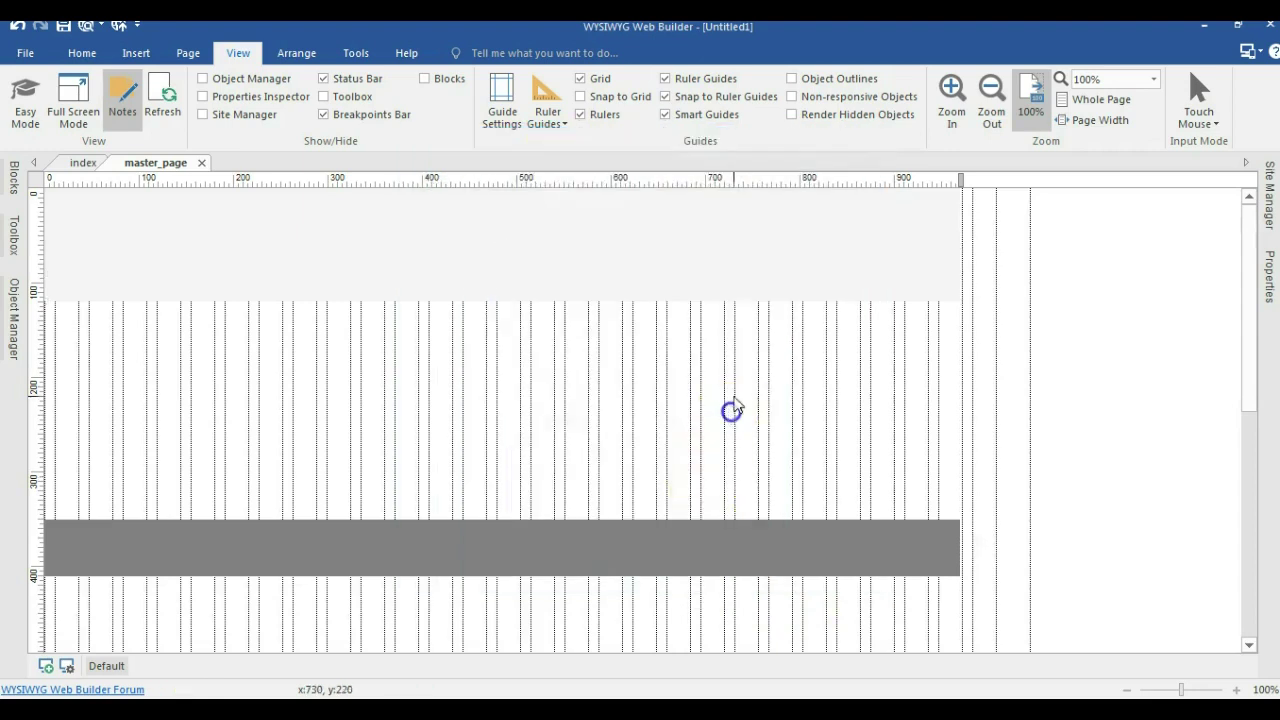
Step: Resize the left layer to 50 × 291 and give it a white background
left_click_drag(953, 272, 107, 282)
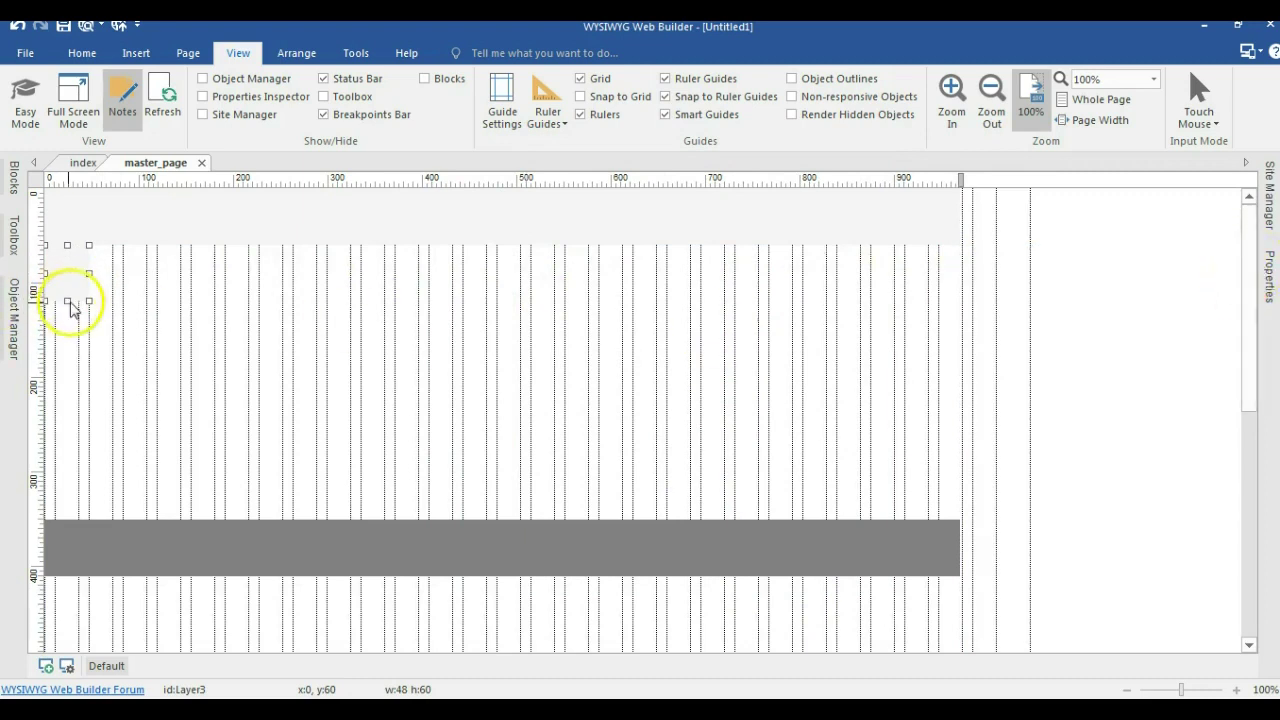
left_click_drag(66, 301, 58, 518)
double_click(57, 443)
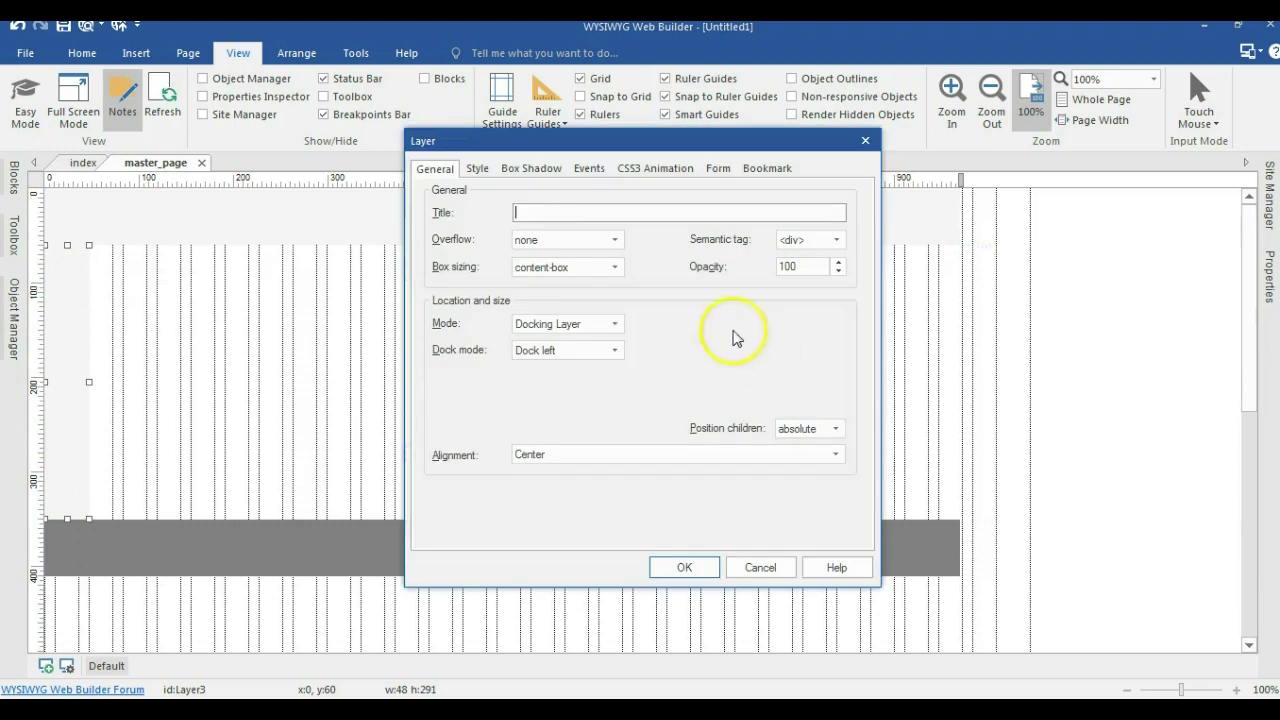
left_click(478, 168)
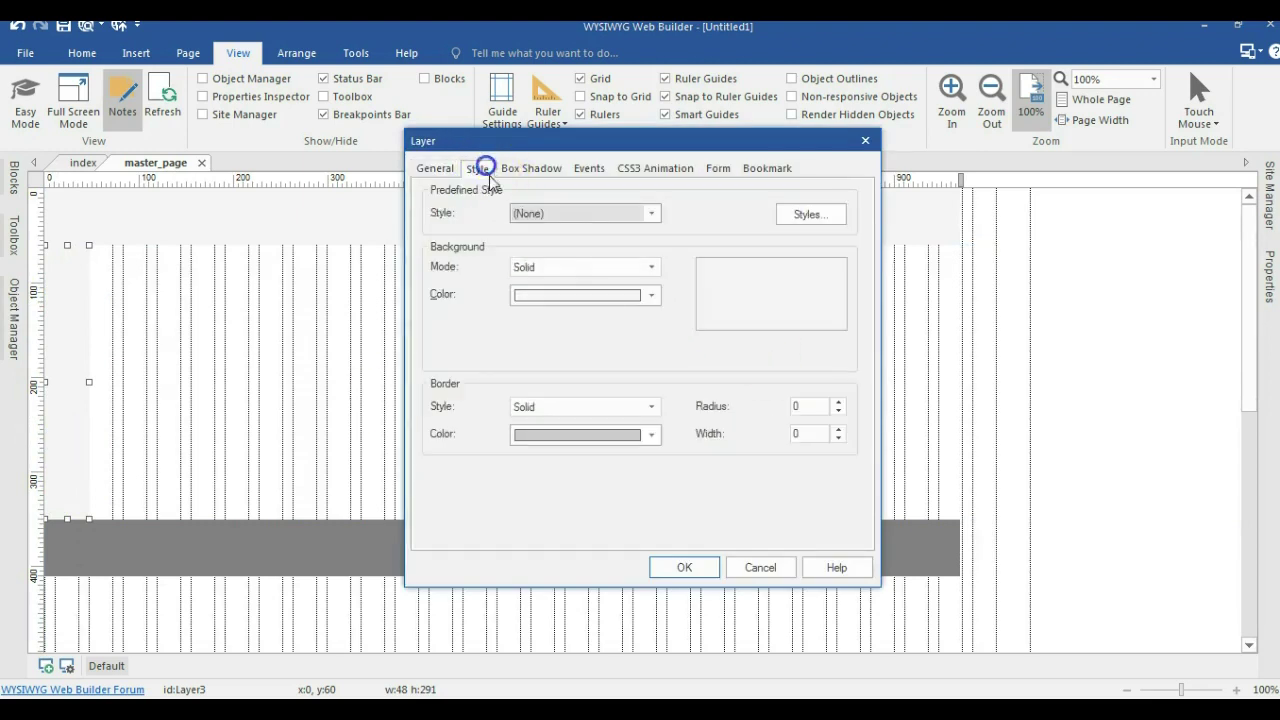
left_click(543, 293)
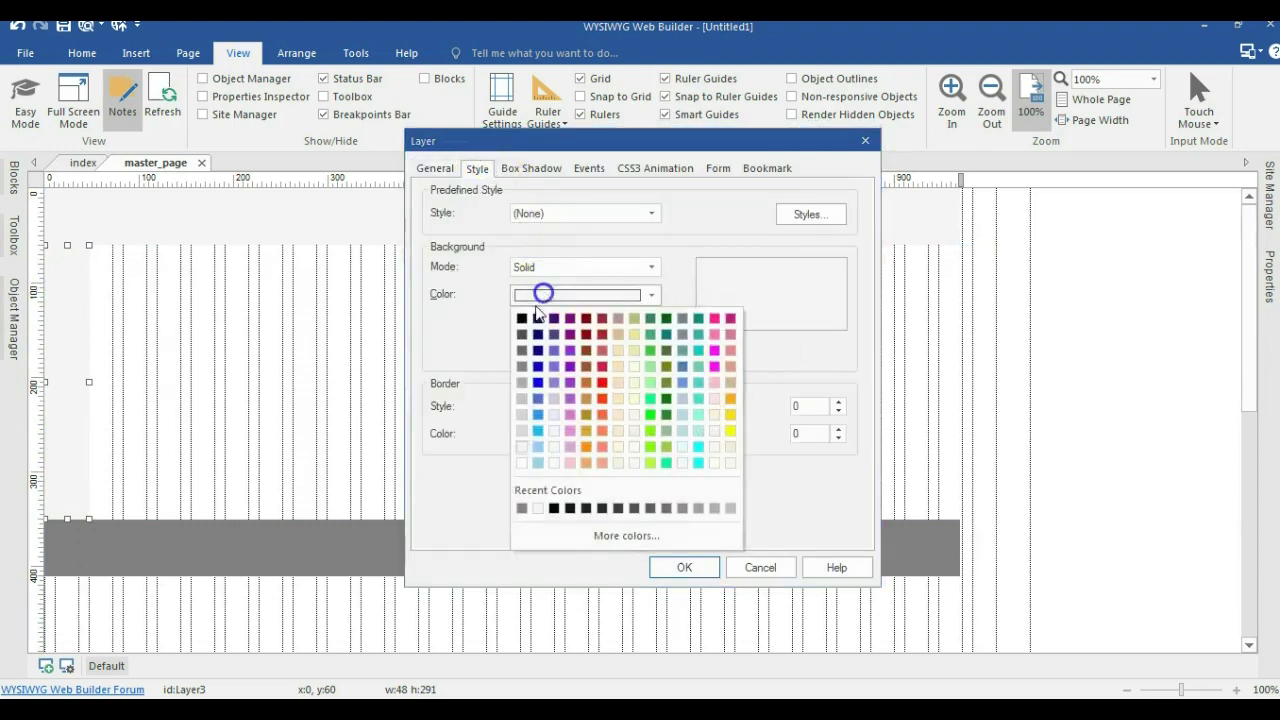
left_click(515, 462)
left_click(668, 645)
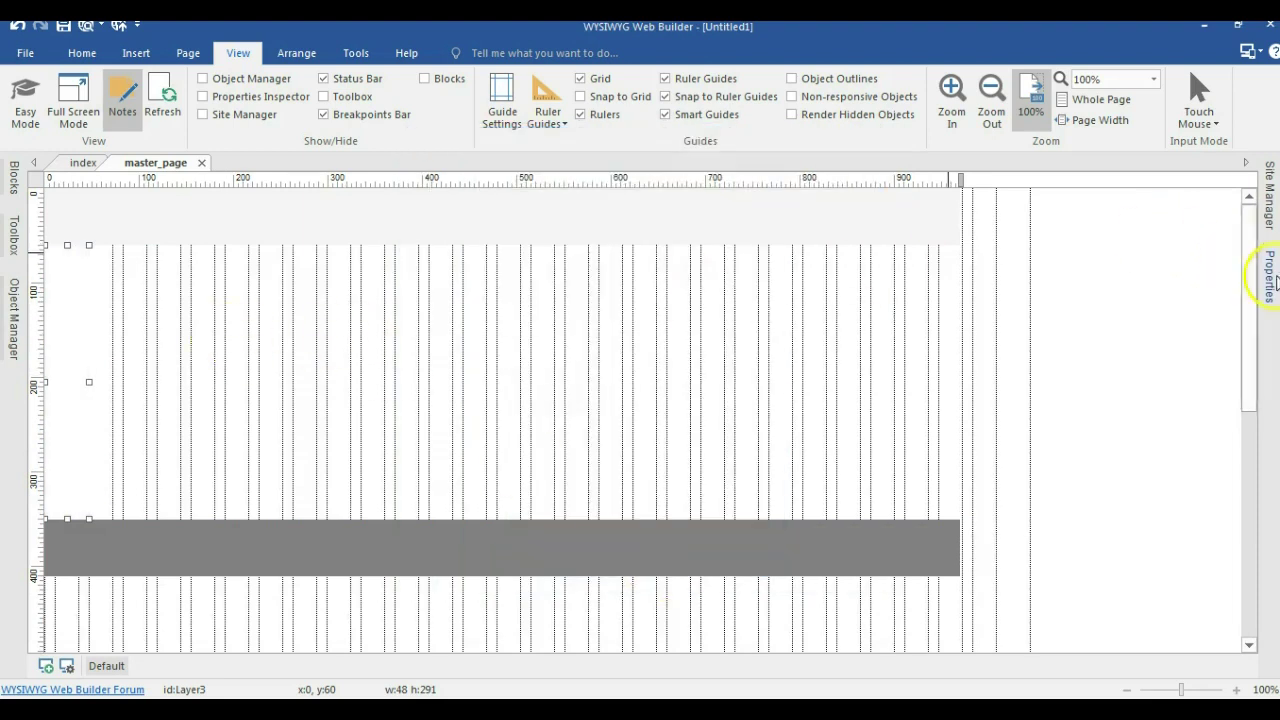
left_click(1272, 278)
left_click(1143, 333)
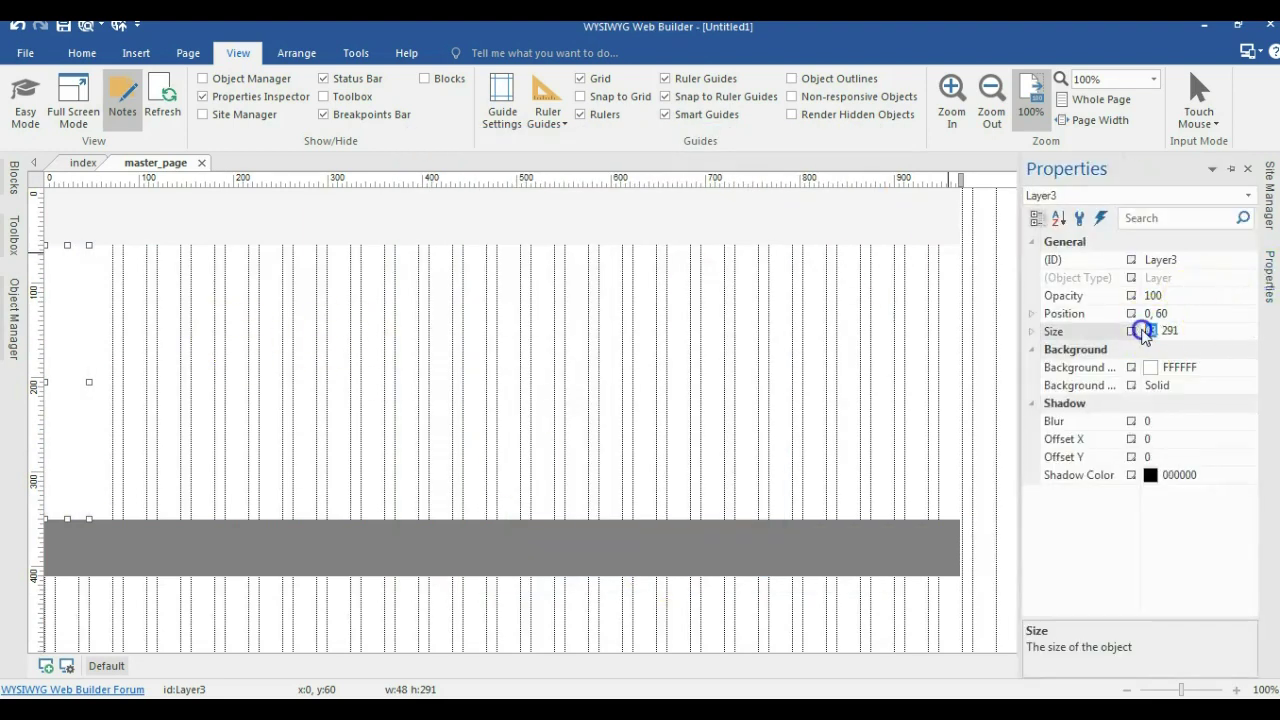
left_click(217, 320)
left_click(71, 320)
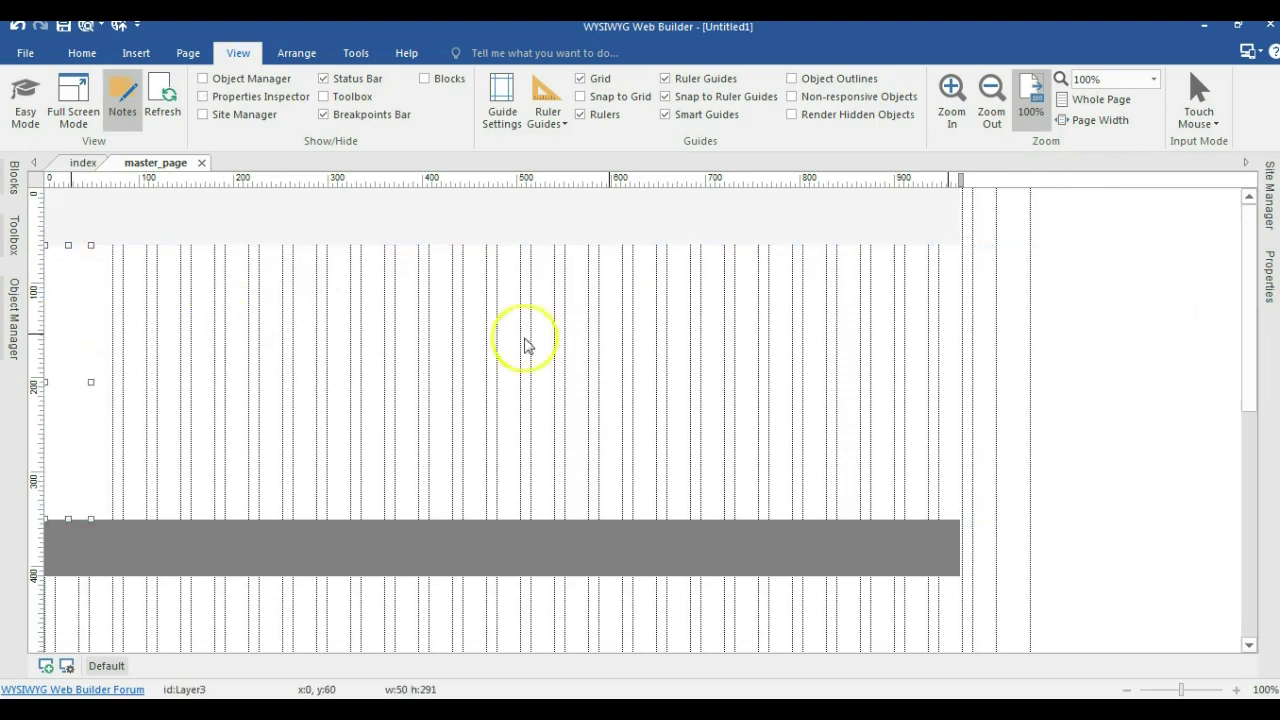
Step: Paste a copy of the 50 × 291 side layer on the right and dock it right
key("ctrl+v")
left_click_drag(783, 297, 925, 337)
double_click(928, 346)
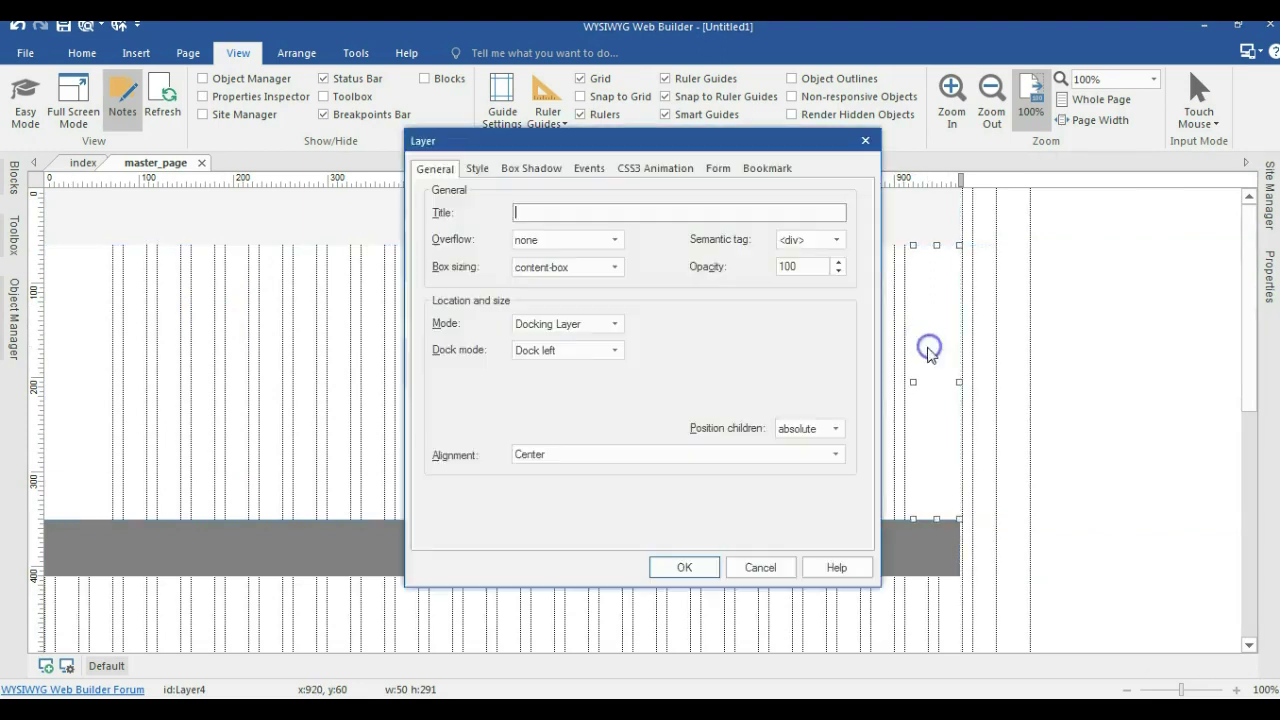
left_click(545, 352)
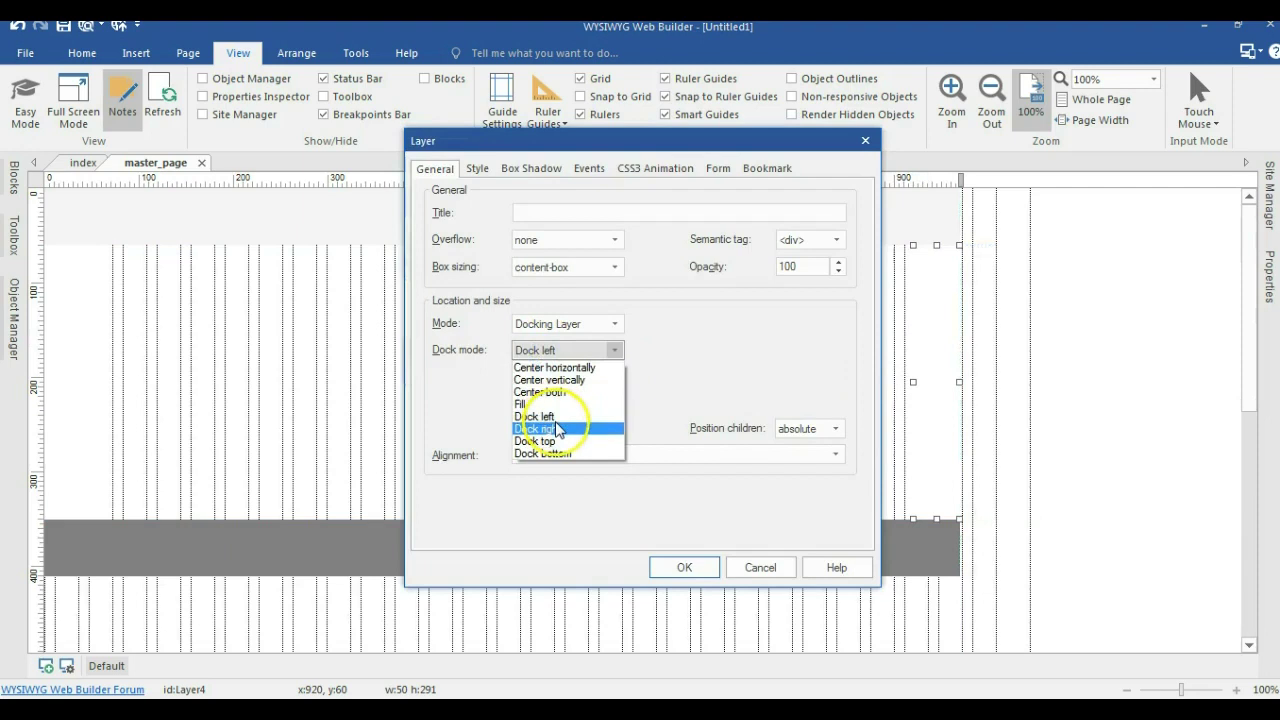
left_click(566, 432)
left_click(669, 566)
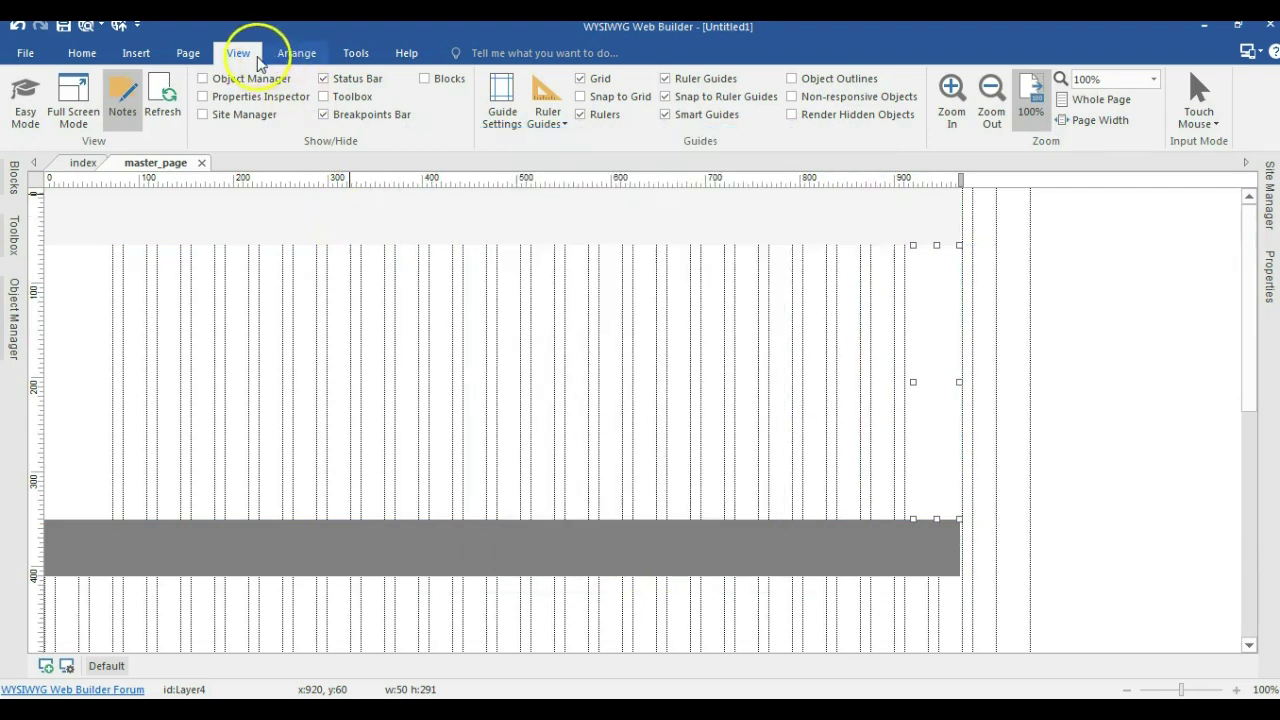
Step: In Guide Settings, enable resize tooltips, ID labels on layers and guide borders
left_click(500, 100)
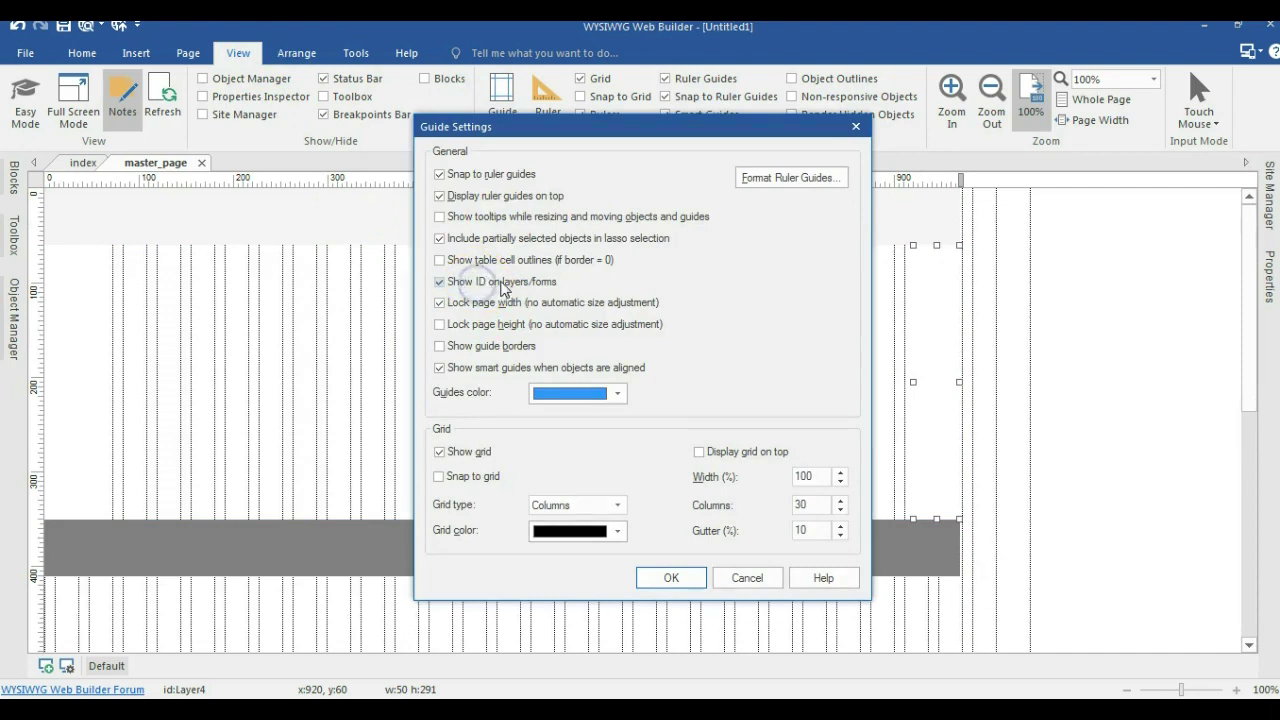
left_click(470, 218)
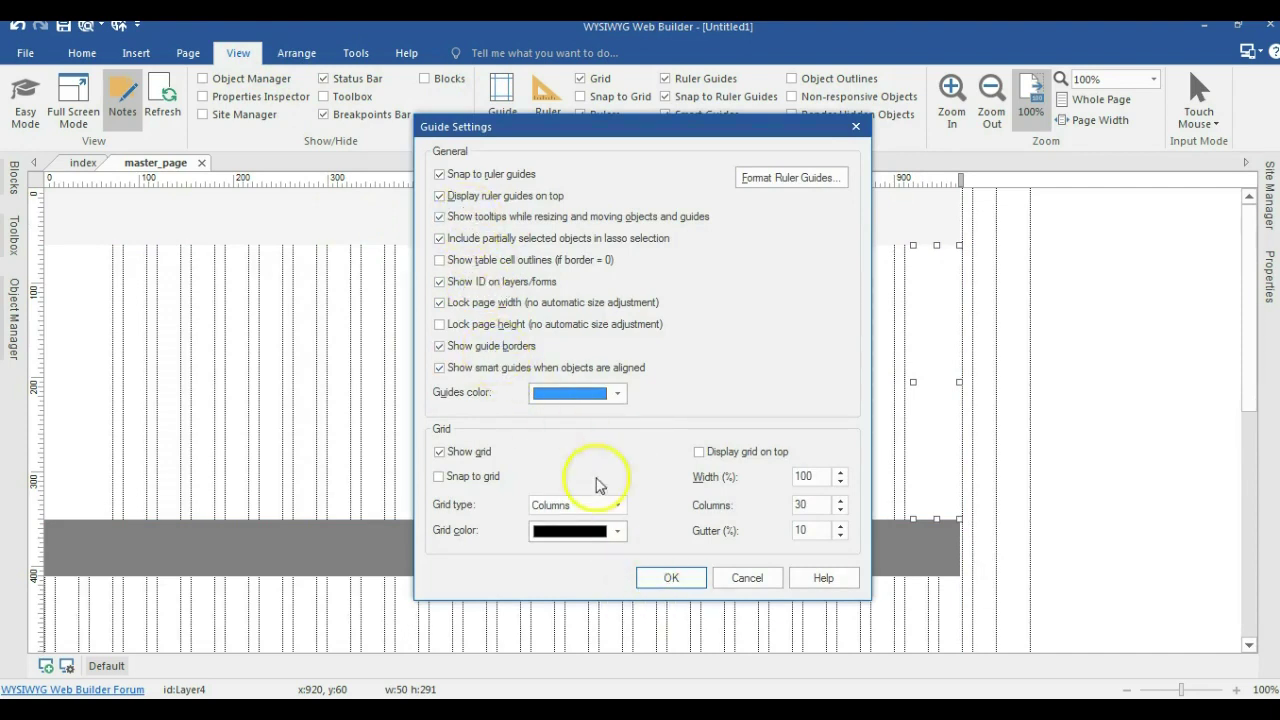
left_click(668, 578)
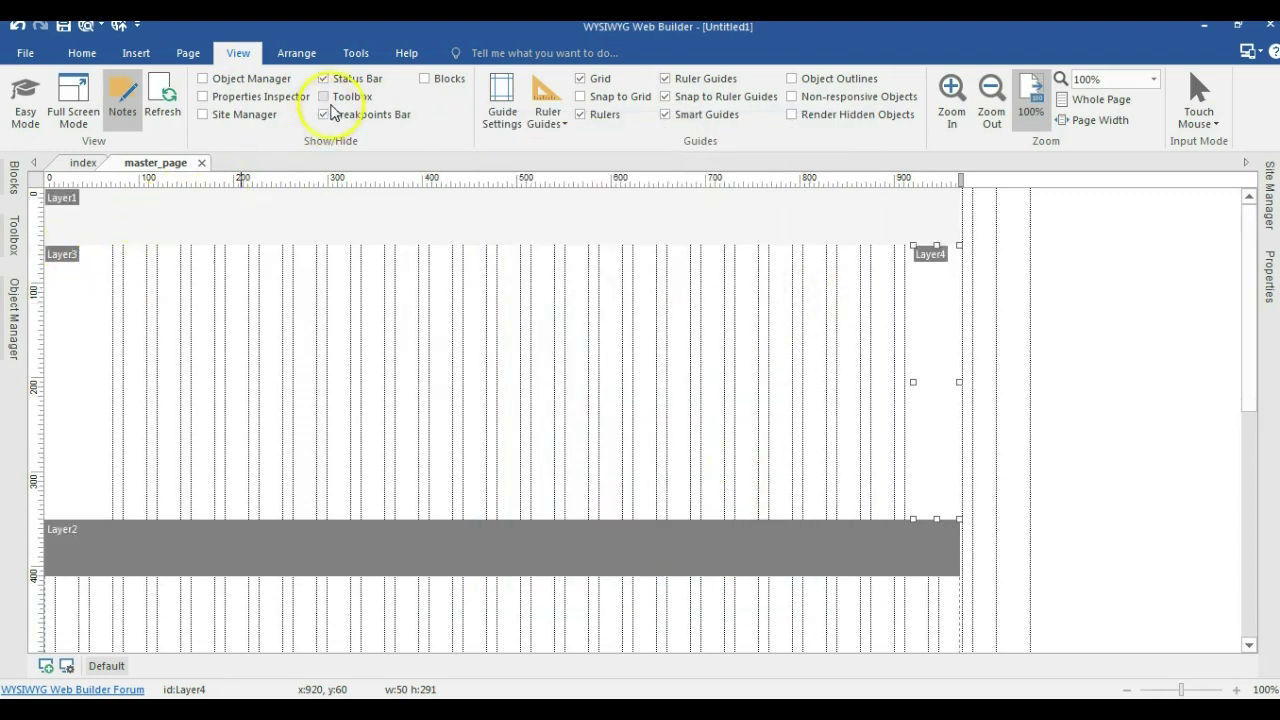
left_click(490, 105)
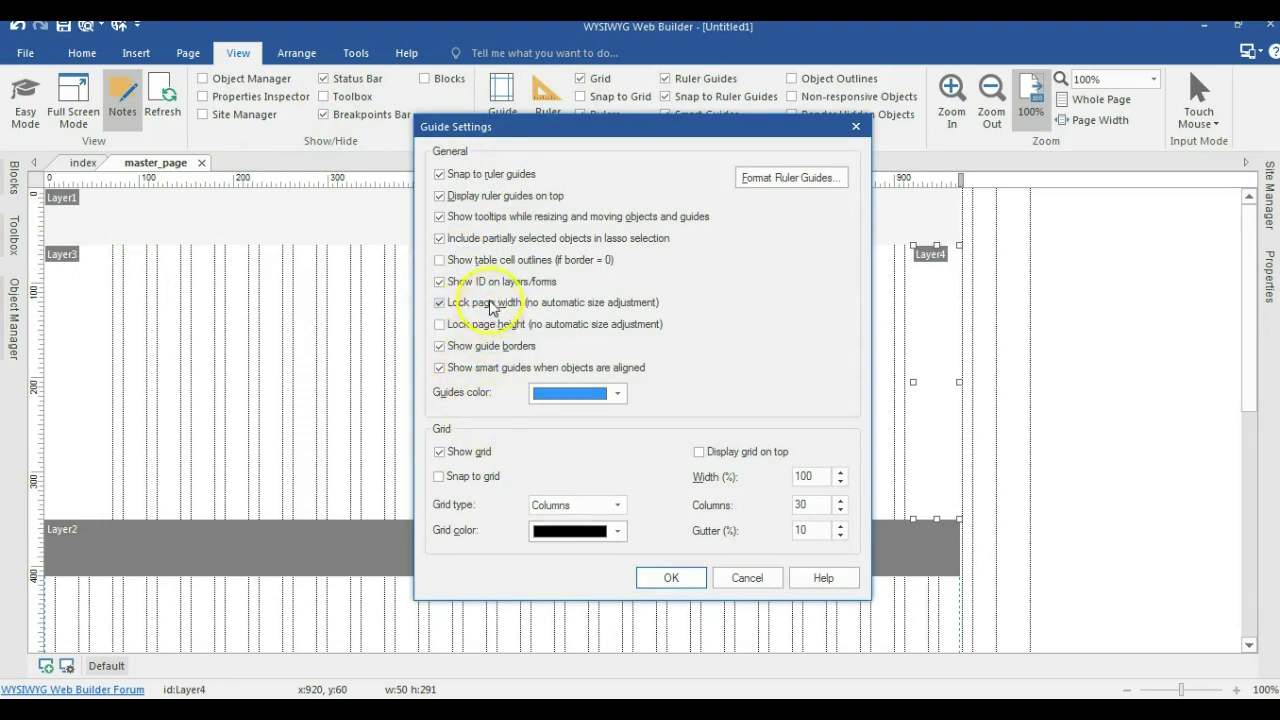
left_click(668, 577)
left_click(323, 249)
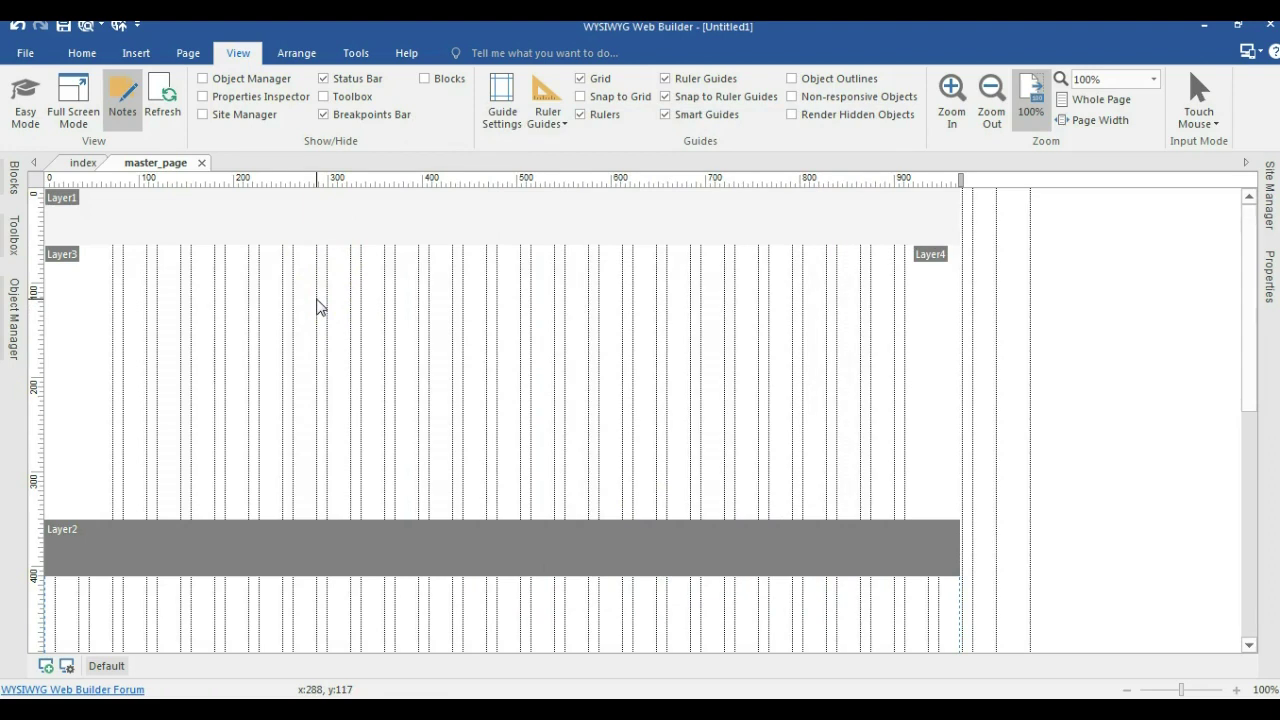
Step: Place a Font Awesome house icon below the top layer and shrink it to 37 × 38
left_click(14, 232)
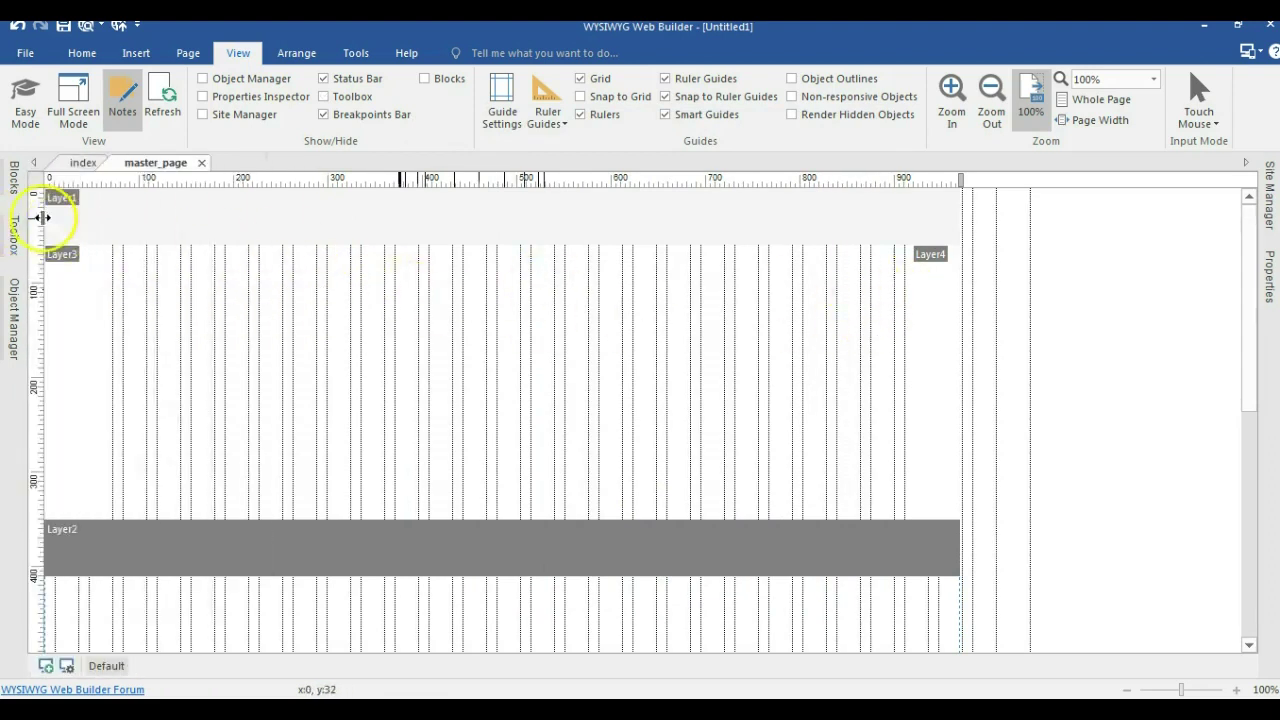
left_click(14, 228)
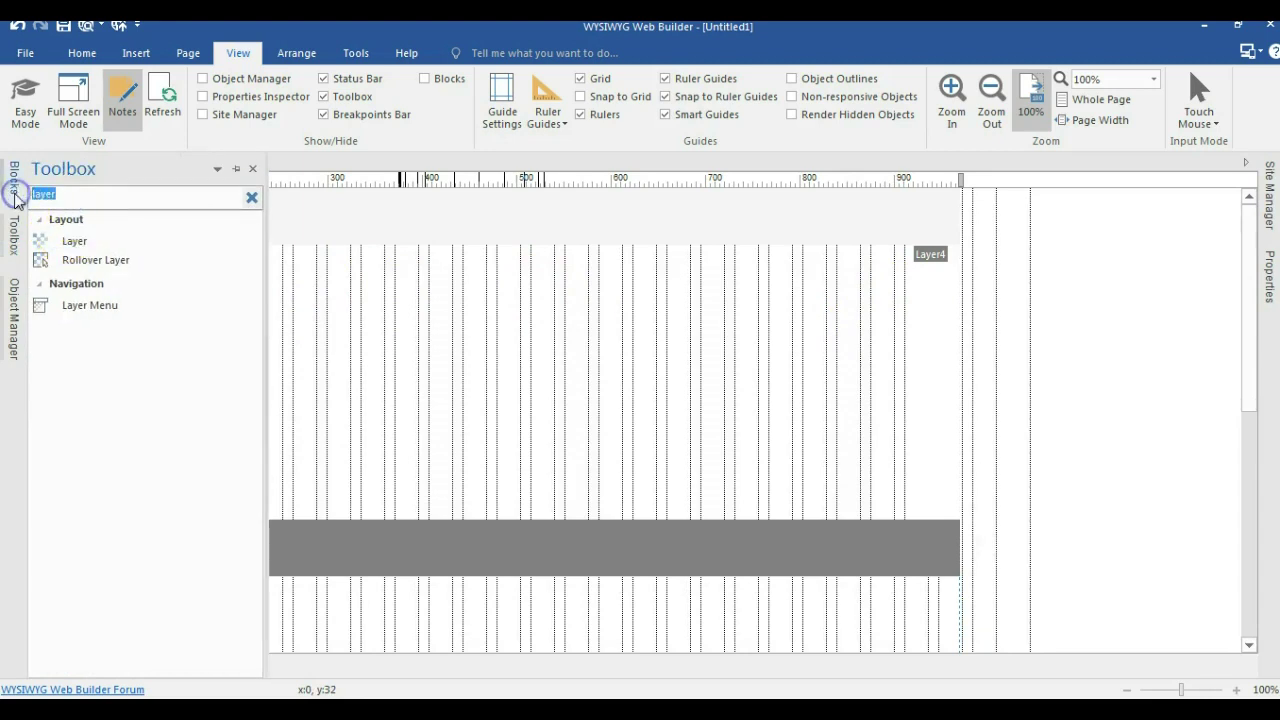
left_click(14, 185)
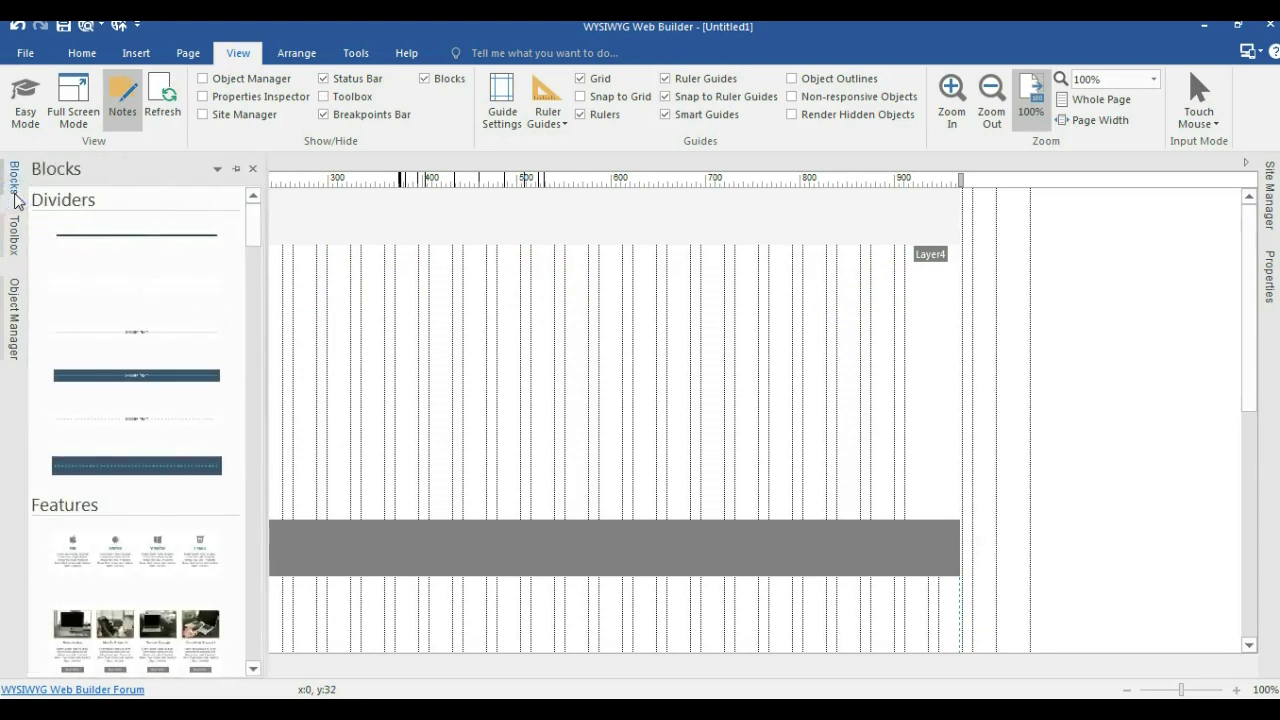
left_click(14, 232)
left_click_drag(90, 241, 383, 333)
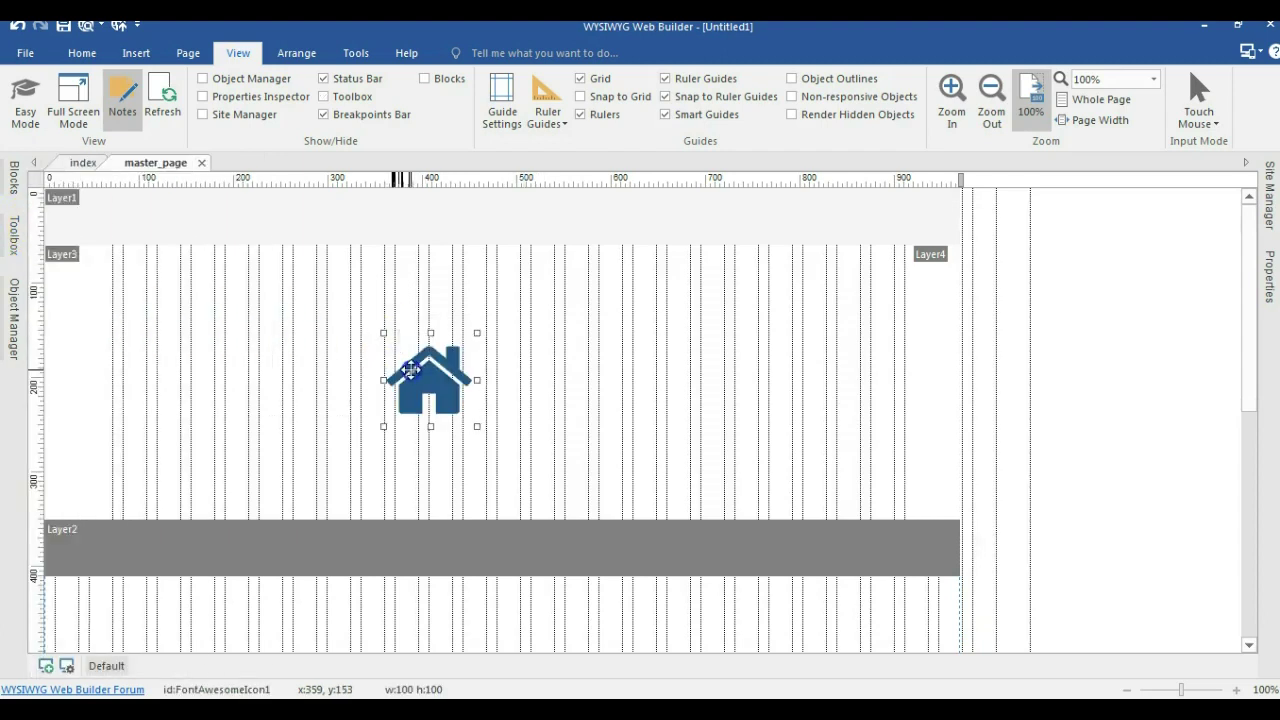
left_click_drag(477, 426, 418, 369)
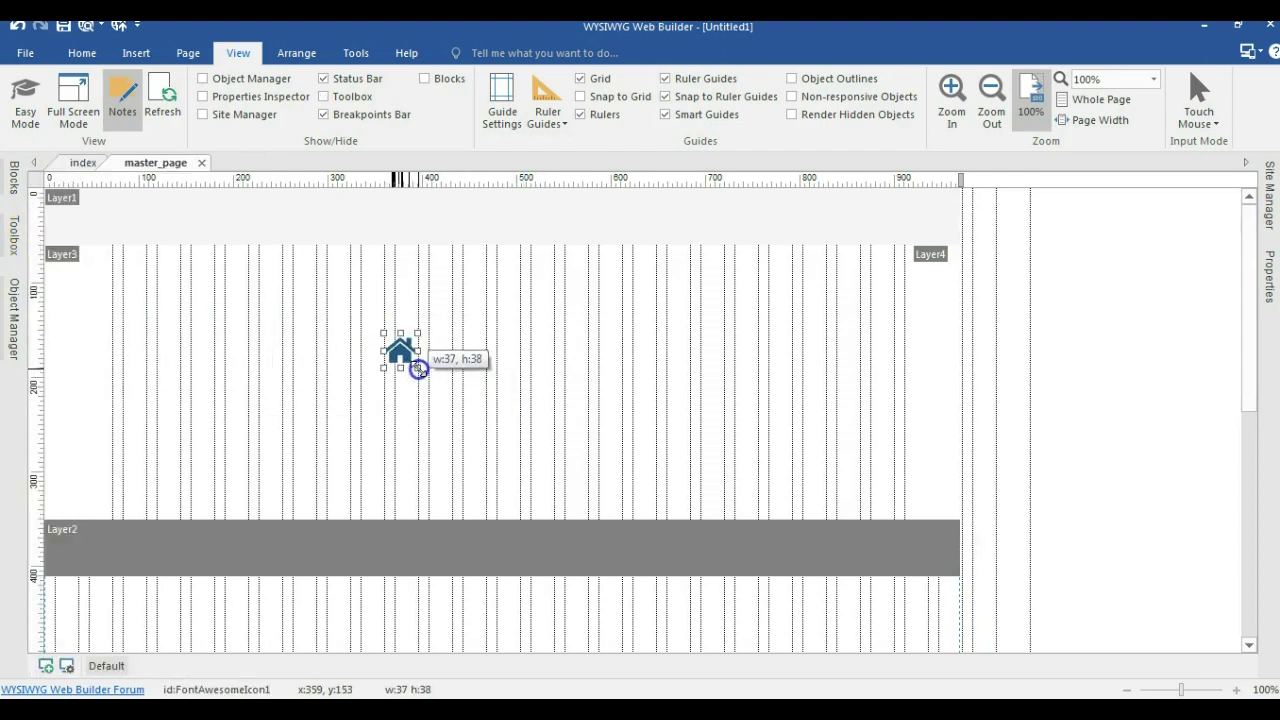
left_click(437, 206)
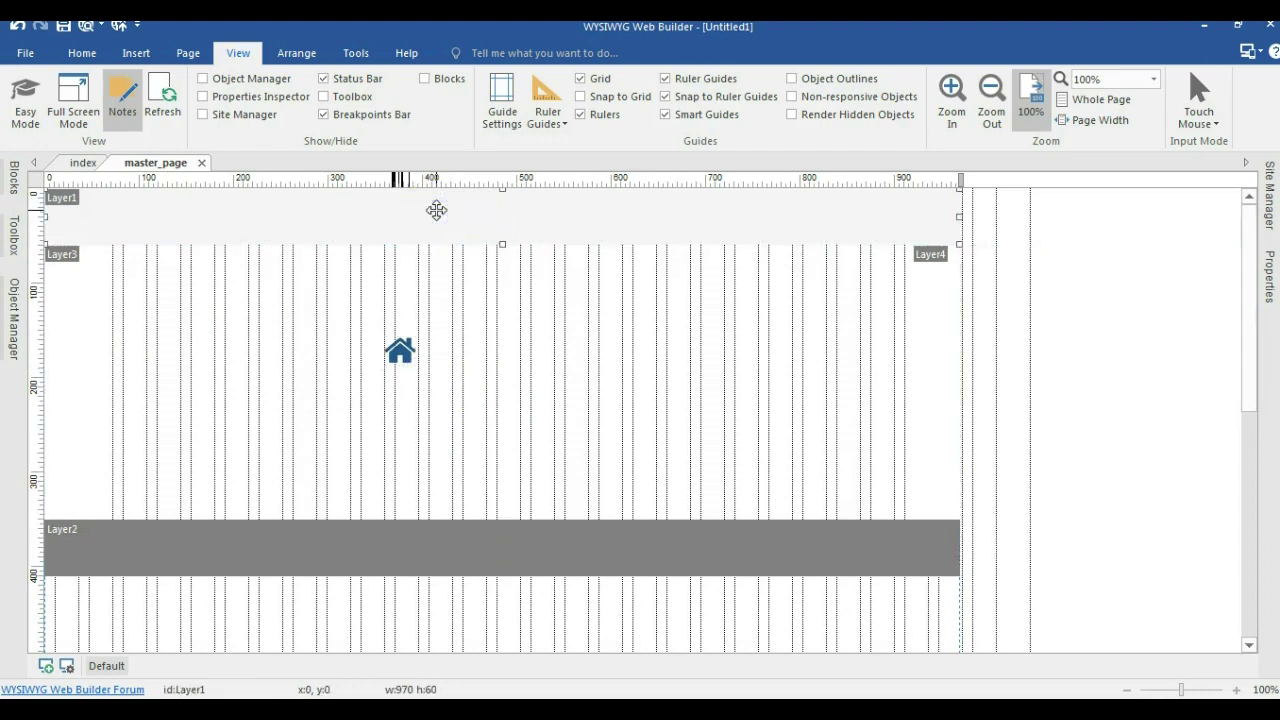
Step: Paste another copy of the header layer as Layer5 and make its background transparent
key("ctrl+v")
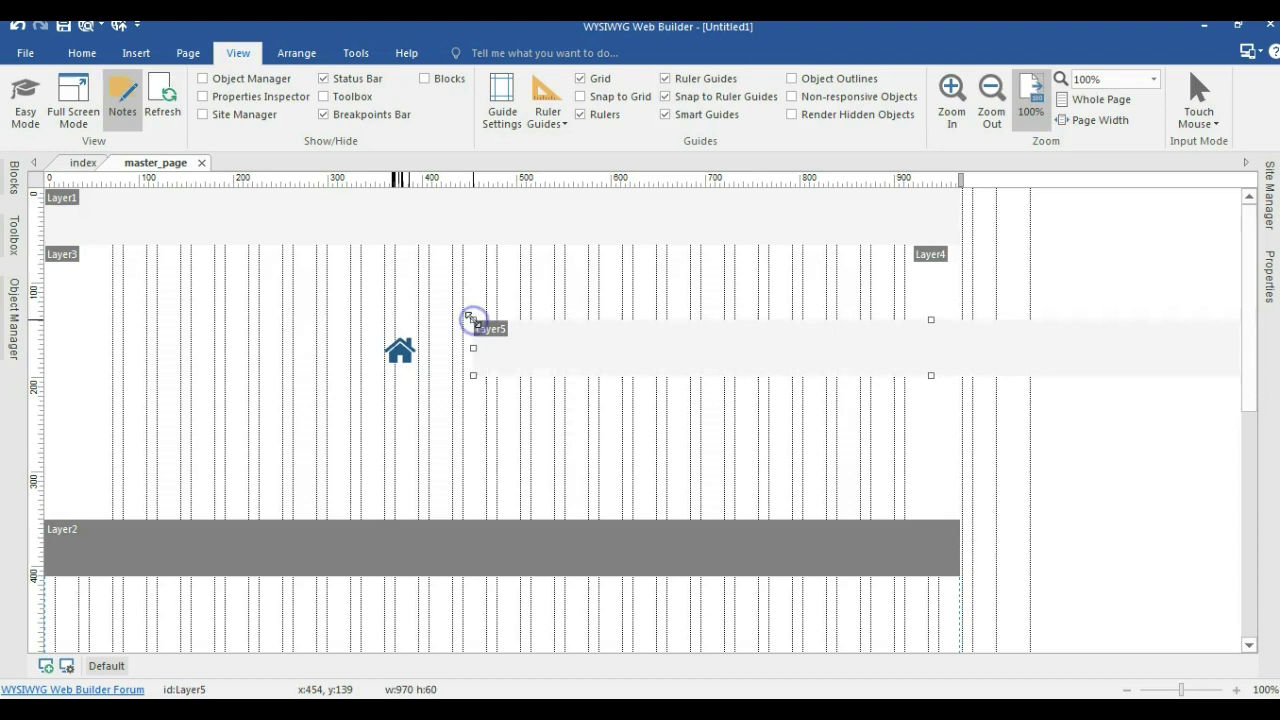
double_click(533, 350)
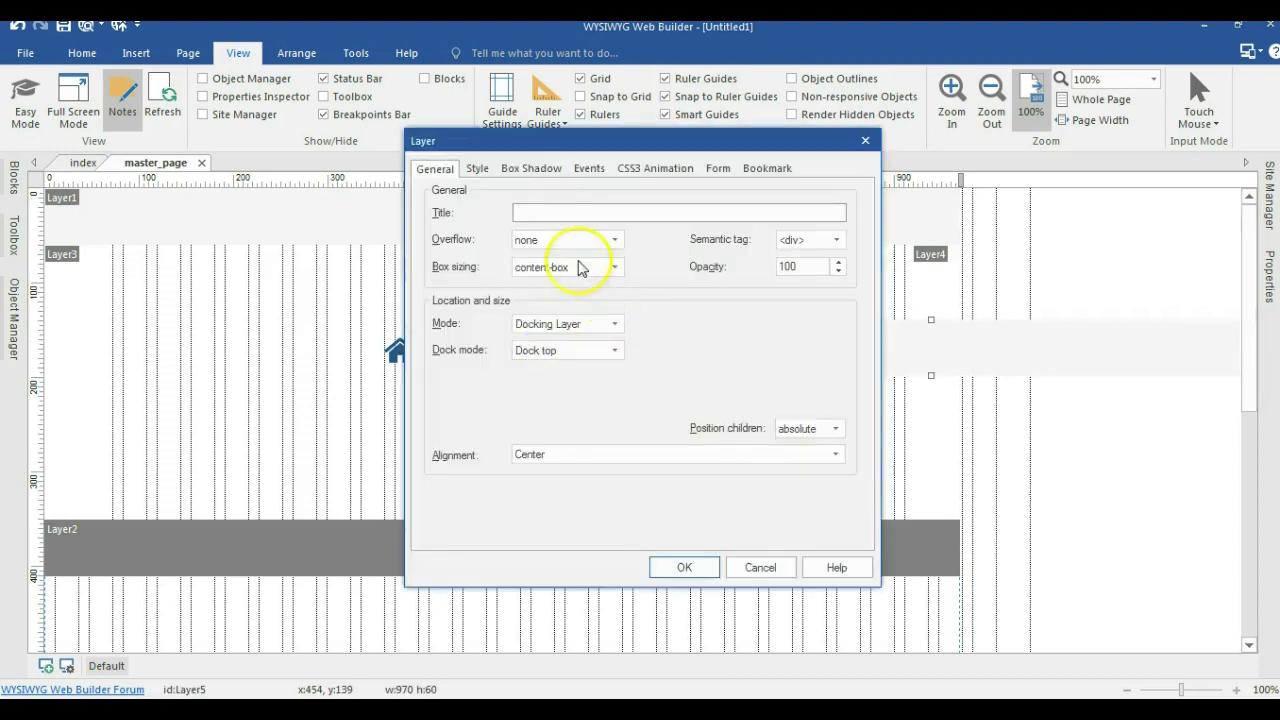
left_click(477, 168)
left_click(630, 294)
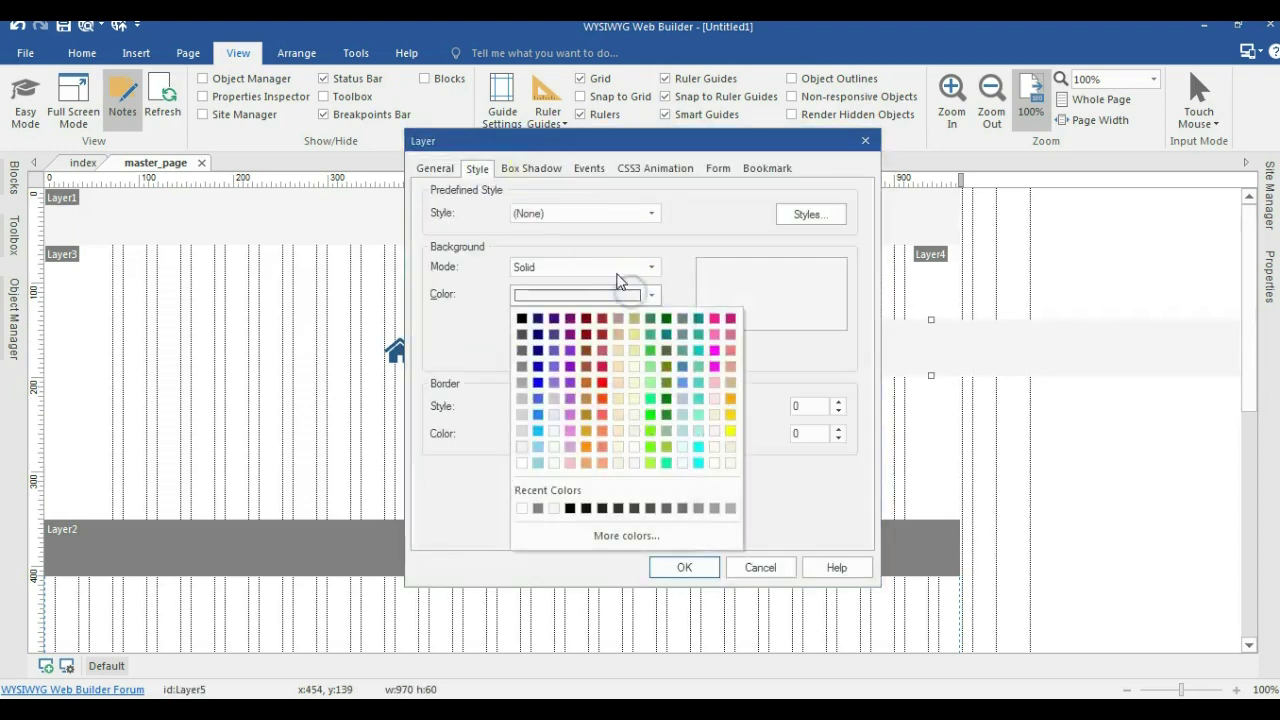
left_click(617, 266)
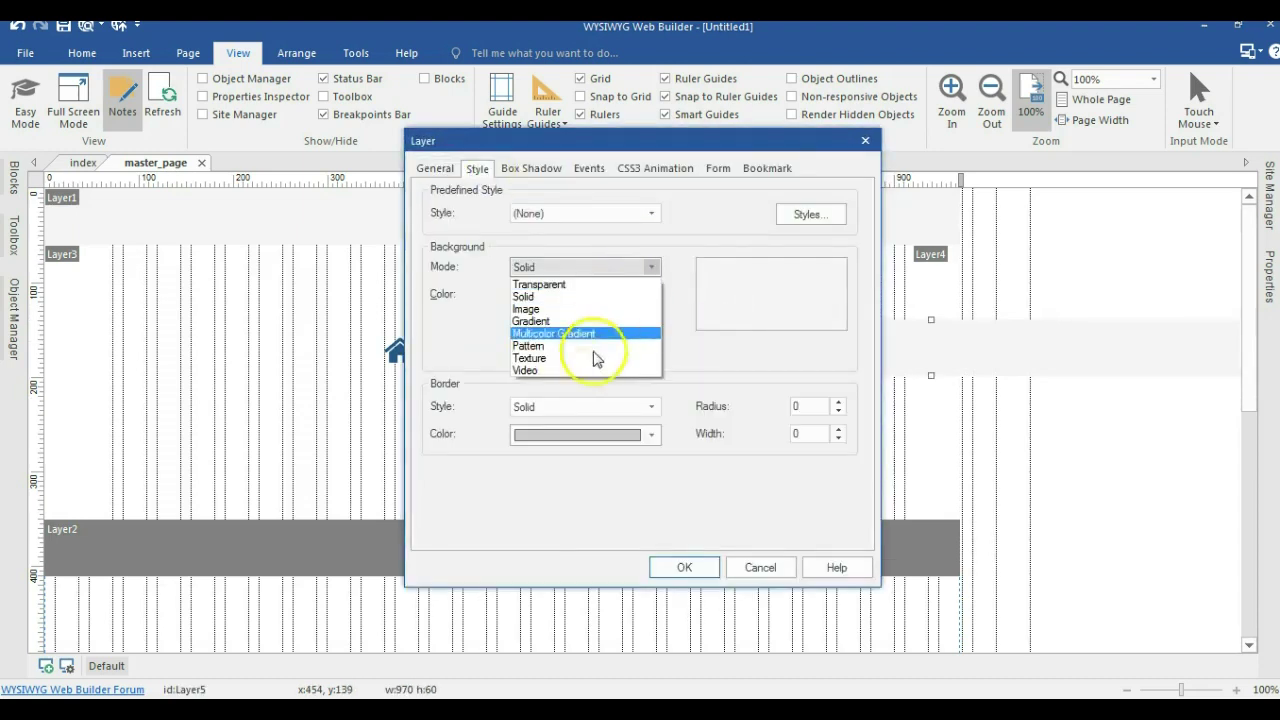
left_click(566, 285)
left_click(684, 567)
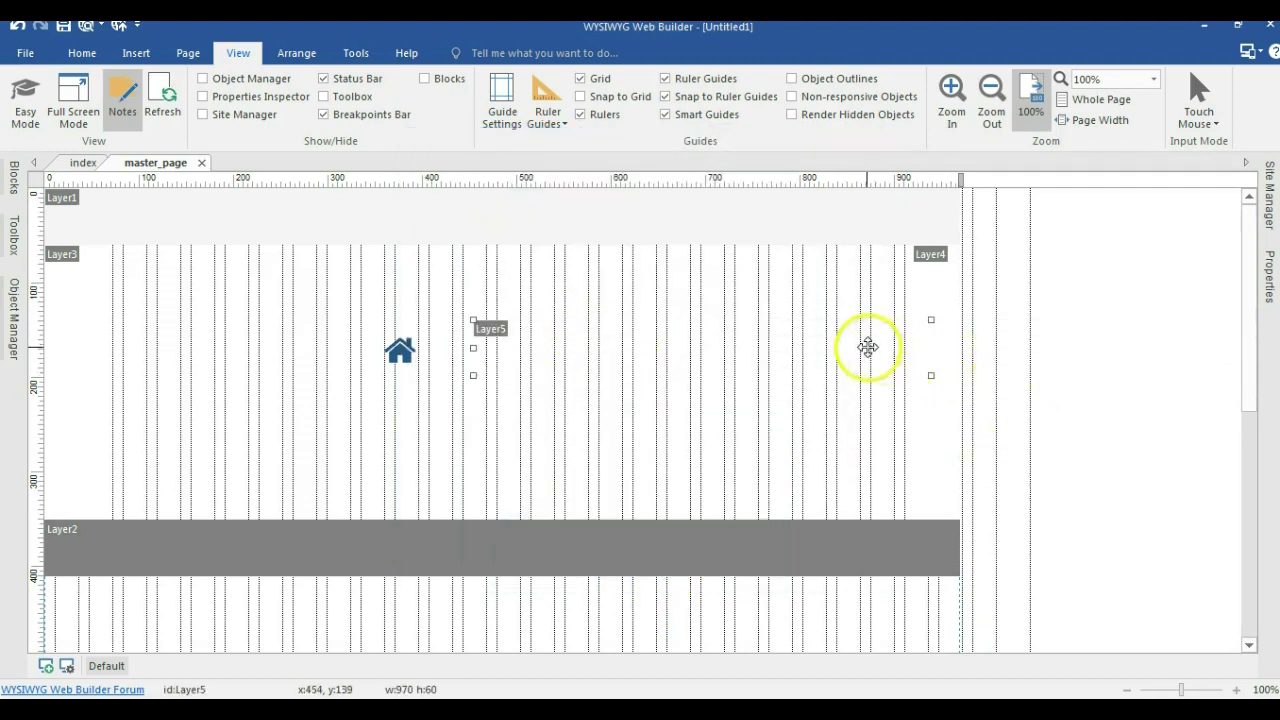
Step: Move and narrow Layer5 toward the page centre and turn on Object Outlines
left_click_drag(868, 348, 729, 346)
left_click_drag(783, 381, 783, 378)
left_click_drag(326, 377, 876, 378)
left_click_drag(961, 362, 637, 330)
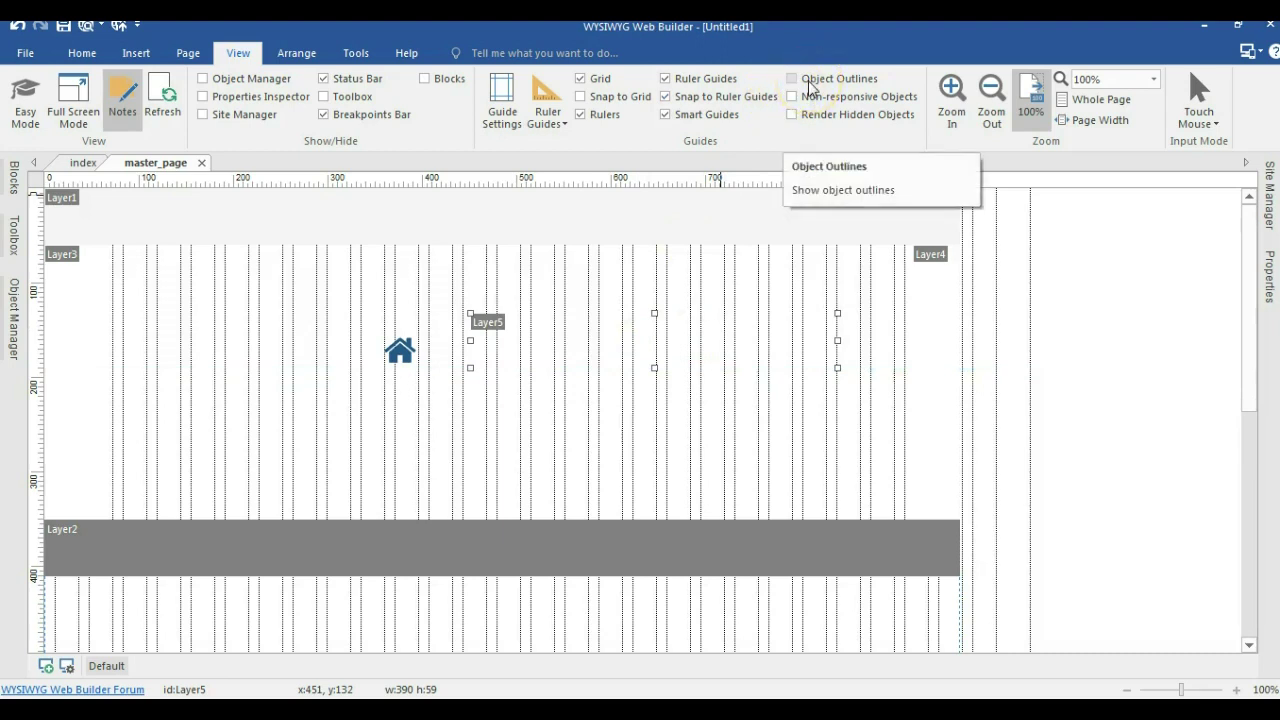
left_click(808, 80)
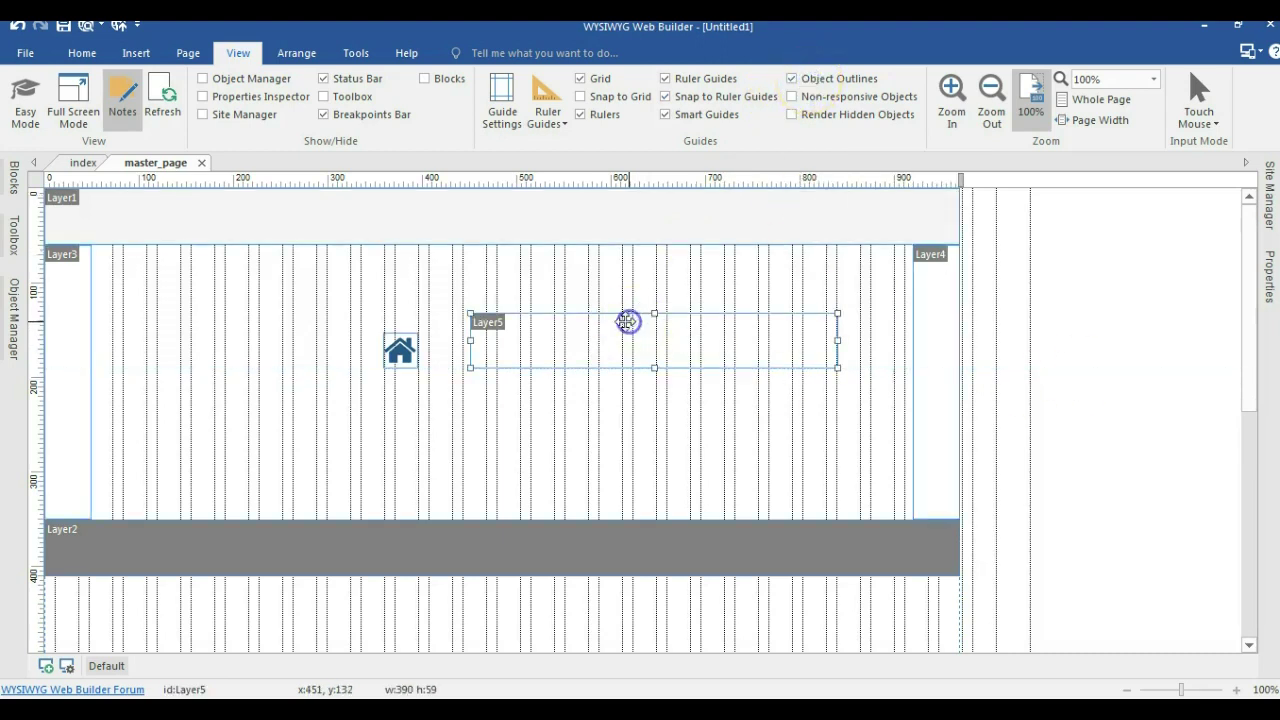
Step: Put the house icon inside Layer5 and shrink Layer5 around it to 70 × 50
left_click_drag(400, 350, 500, 342)
left_click(561, 341)
left_click_drag(837, 341, 537, 327)
left_click(1269, 276)
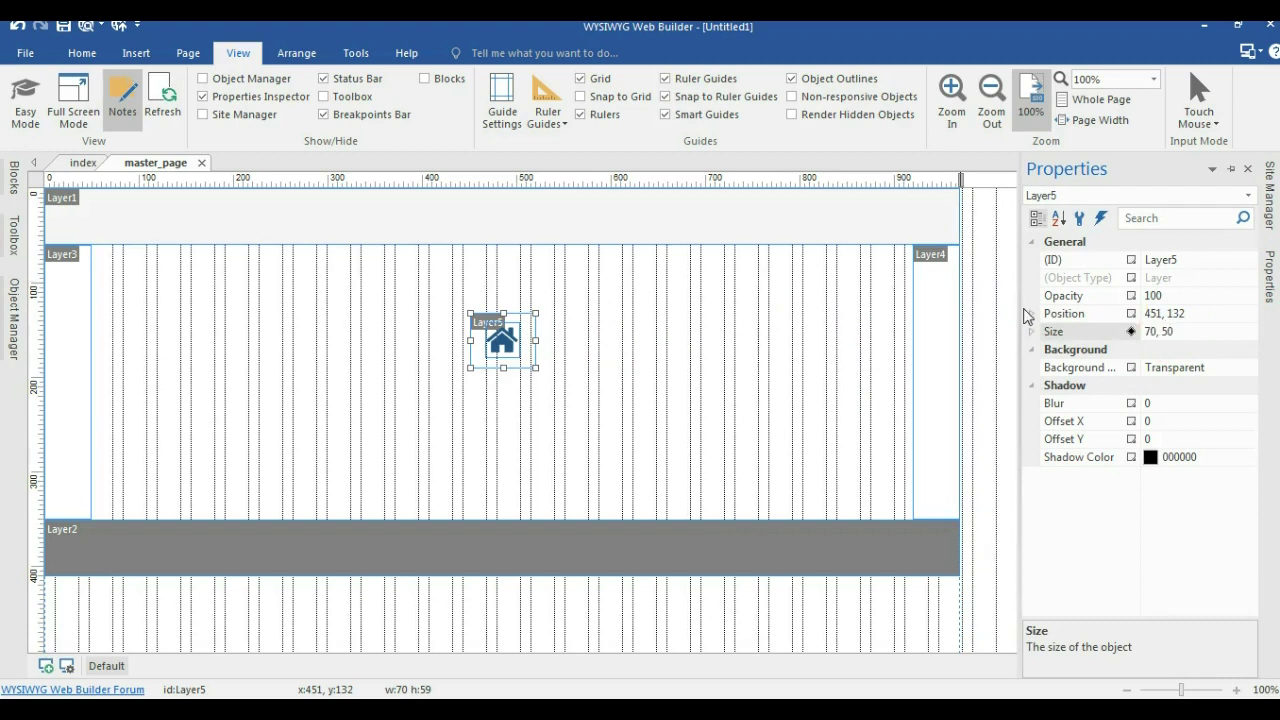
left_click(611, 349)
left_click_drag(502, 341, 507, 338)
left_click(541, 322)
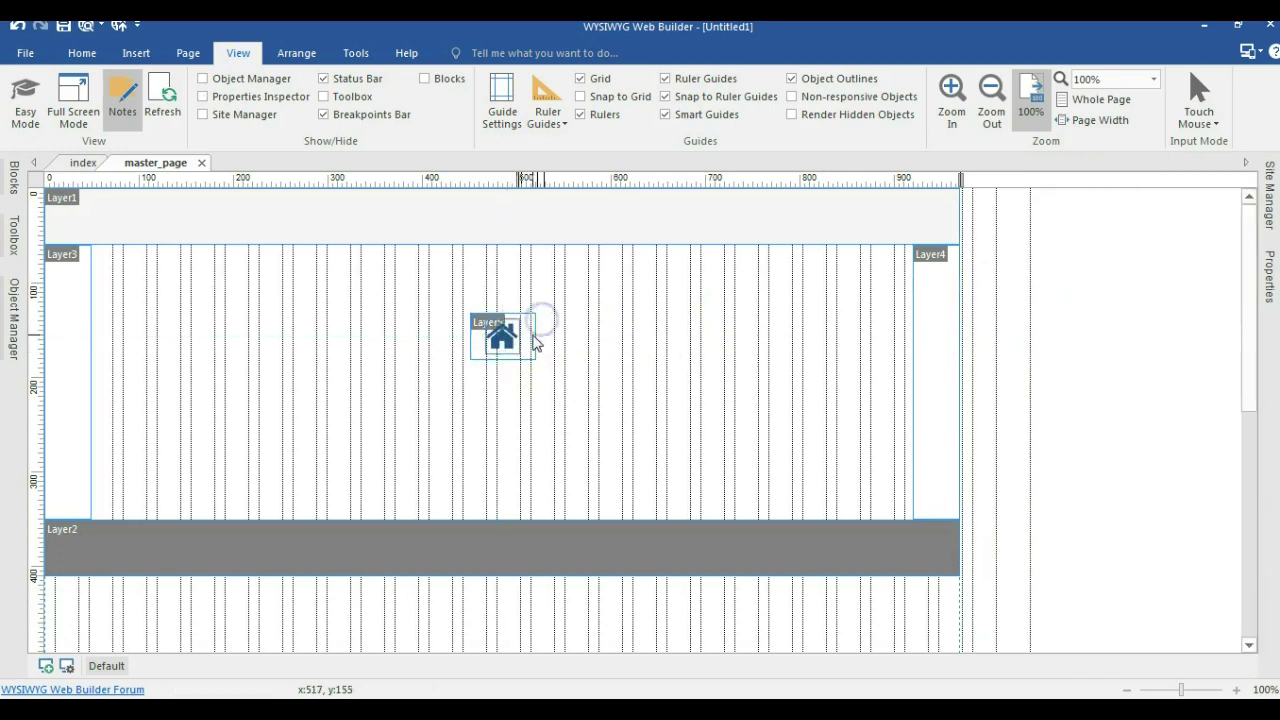
Step: Make Layer5 sticky Top - Left with offset x 50, delay 0; move it to the header, copy mid-page
left_click(565, 325)
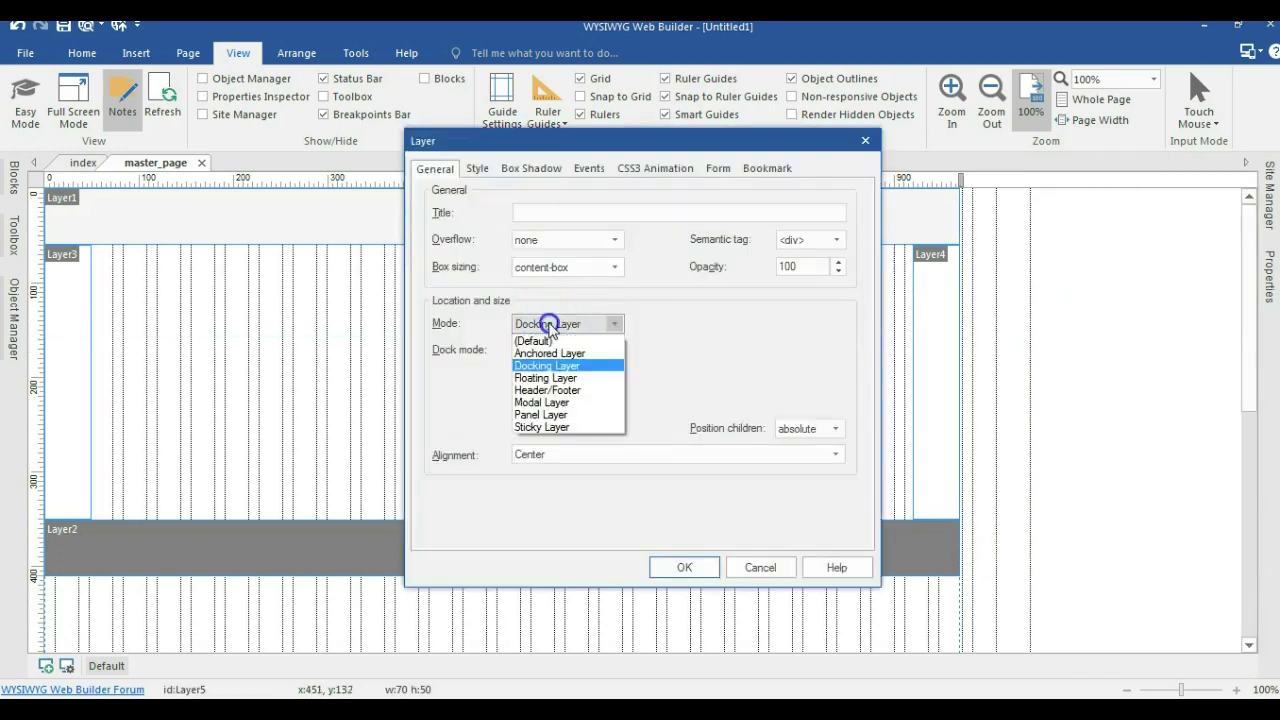
left_click(541, 428)
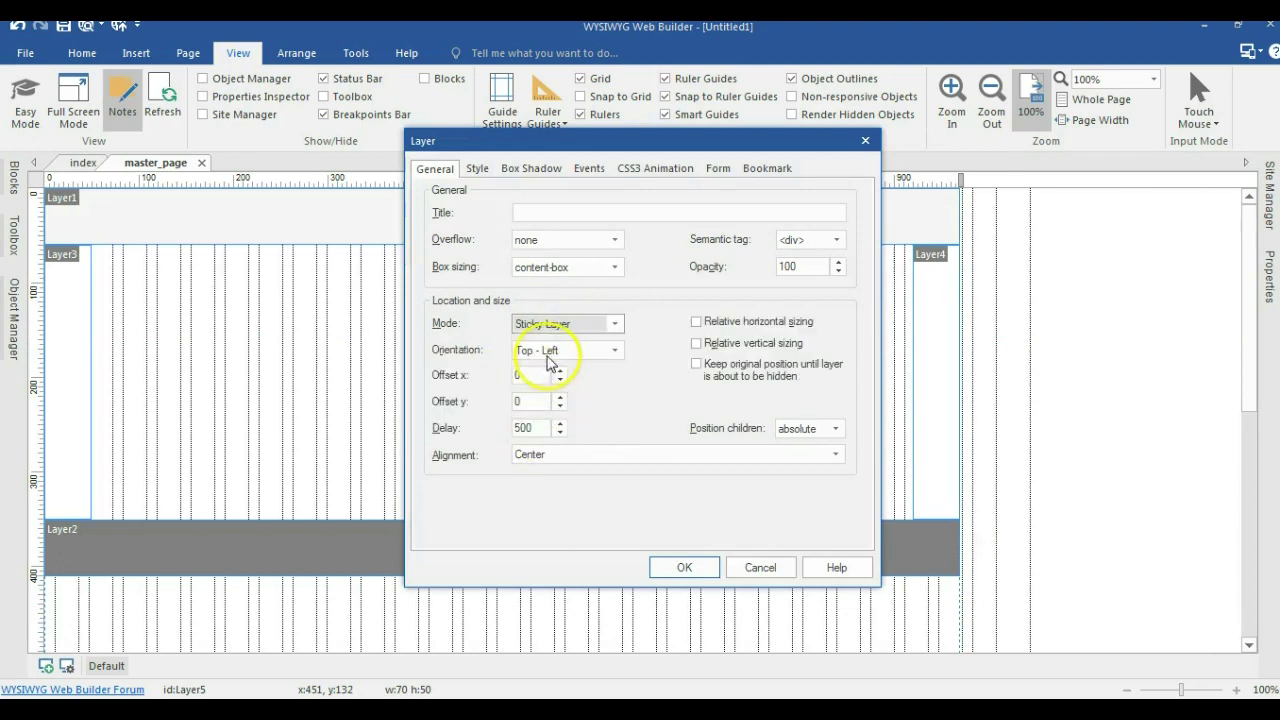
left_click(552, 350)
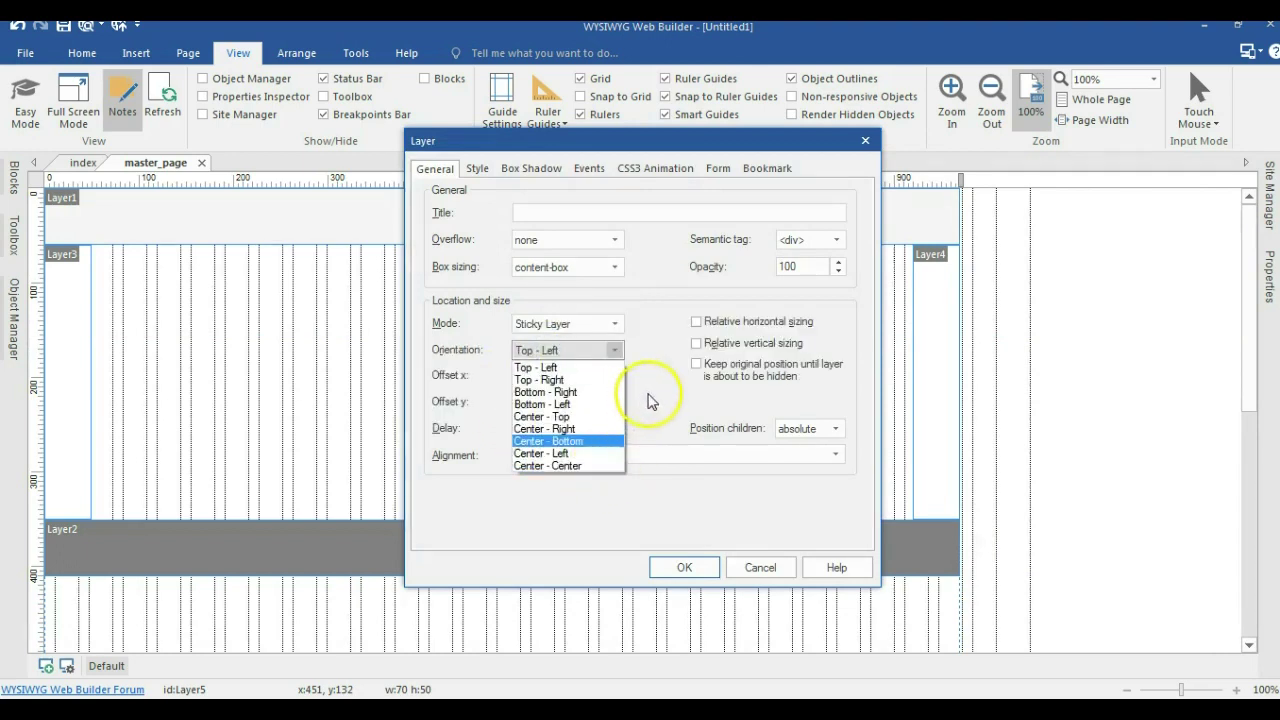
left_click(560, 368)
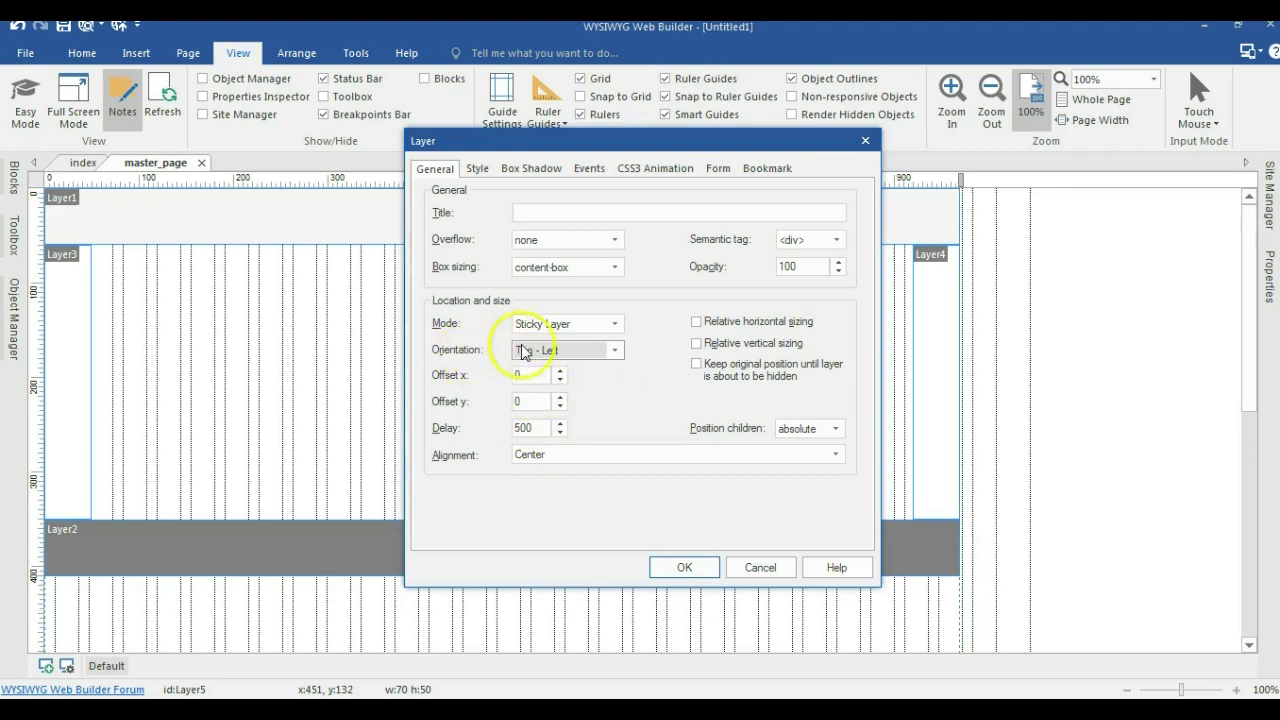
left_click(537, 427)
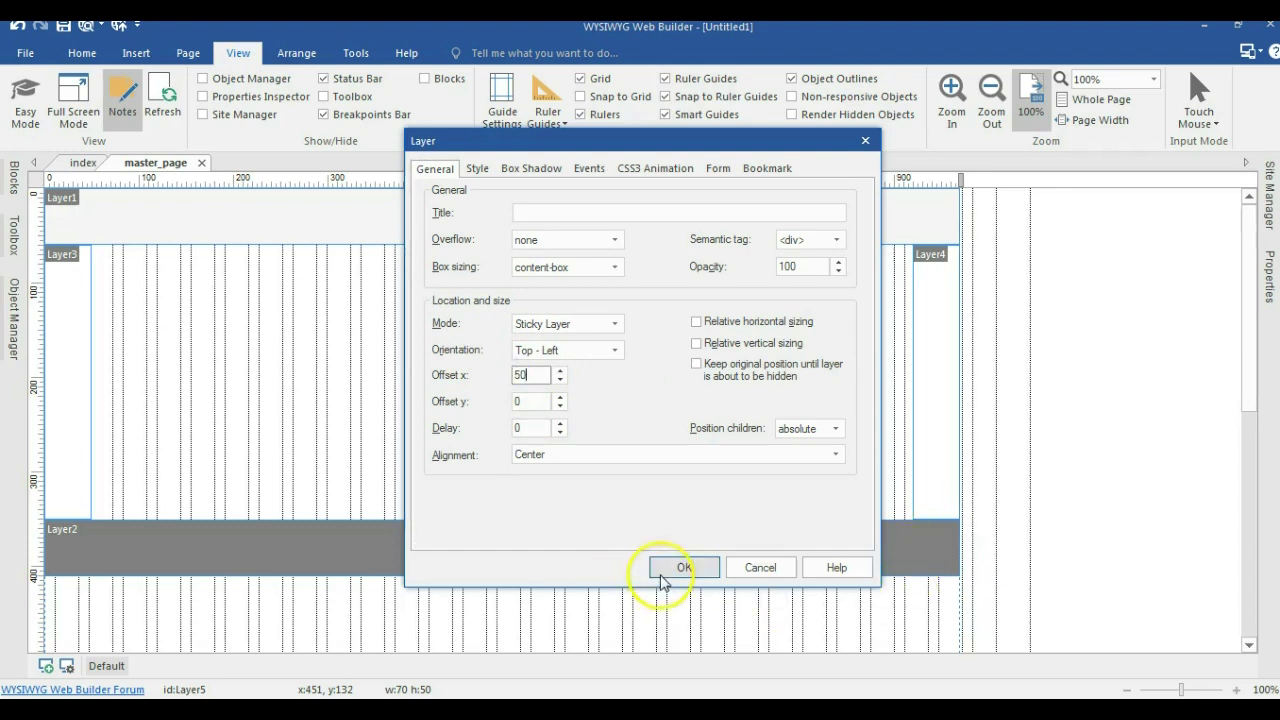
left_click(668, 568)
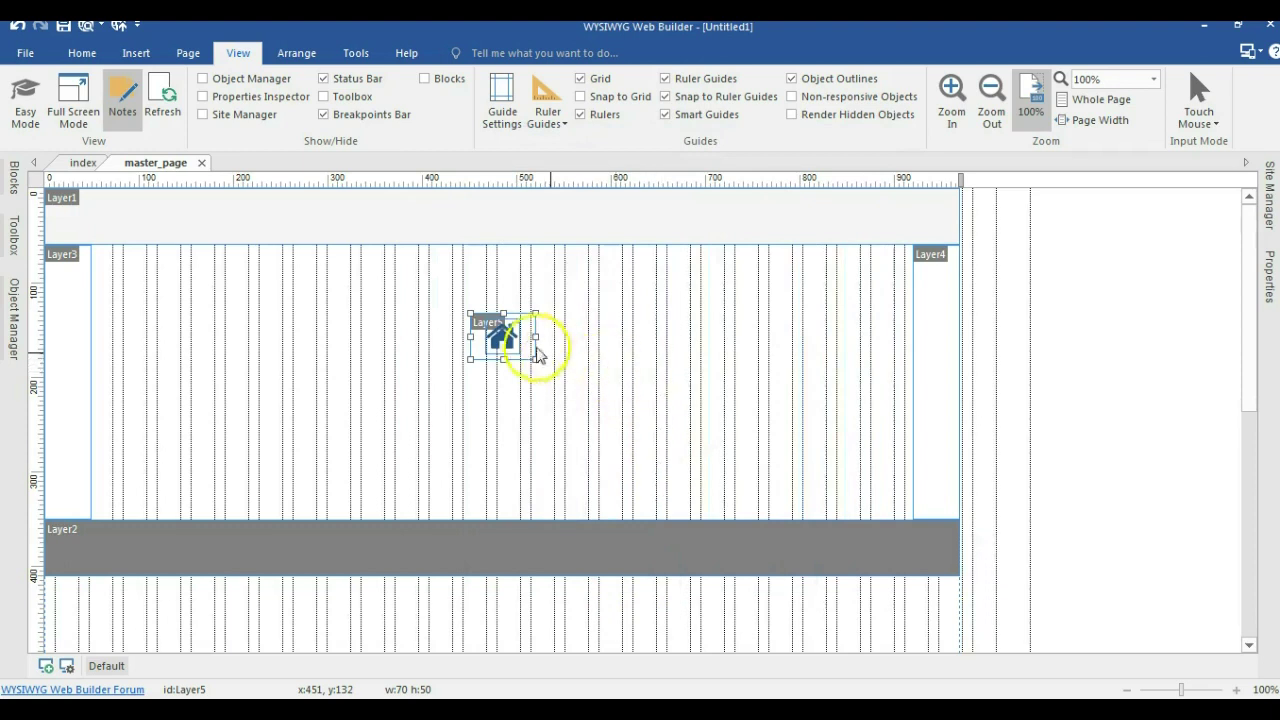
left_click_drag(532, 344, 106, 228)
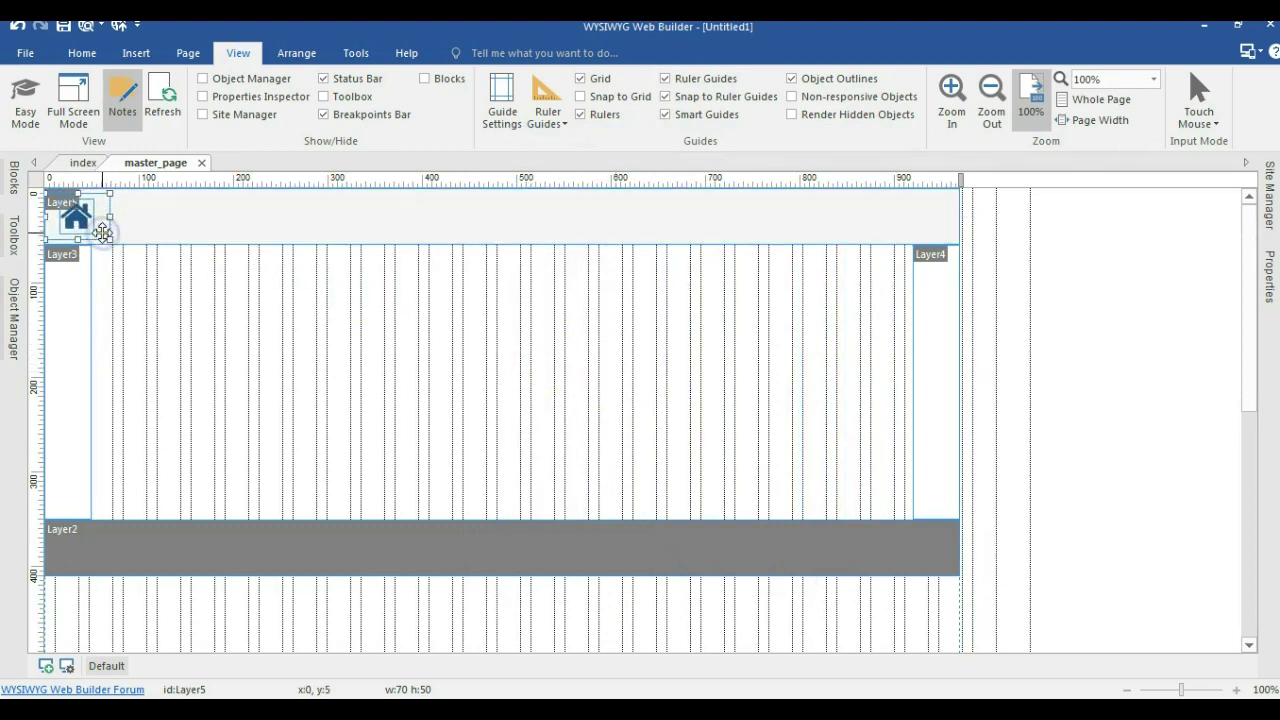
left_click_drag(371, 363, 850, 367)
Step: Empty the copied layer, Layer6, and draw a CSS Menu inside it
key("Delete")
left_click(371, 363)
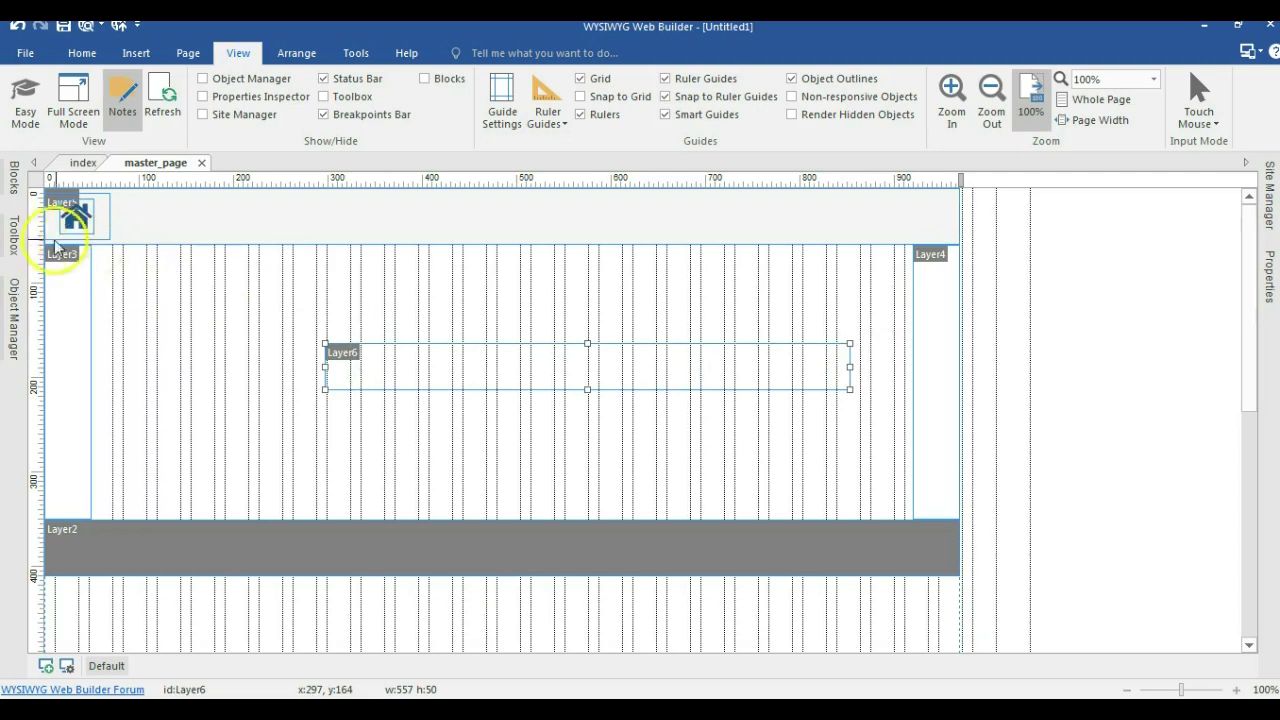
left_click(10, 238)
type("cs")
left_click(75, 242)
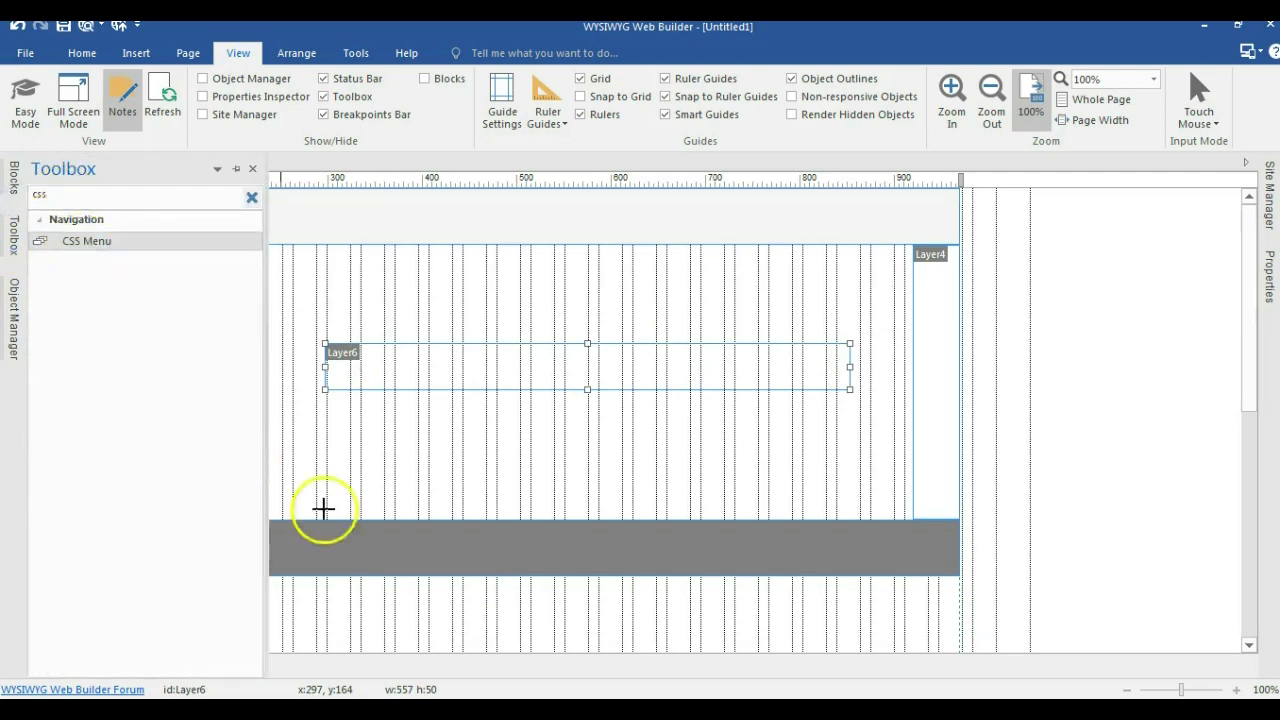
left_click_drag(367, 608, 711, 635)
left_click_drag(583, 560, 694, 314)
Step: Narrow Layer6 to the menu, make it sticky Top - Right, and move it to the header's right end
left_click(423, 295)
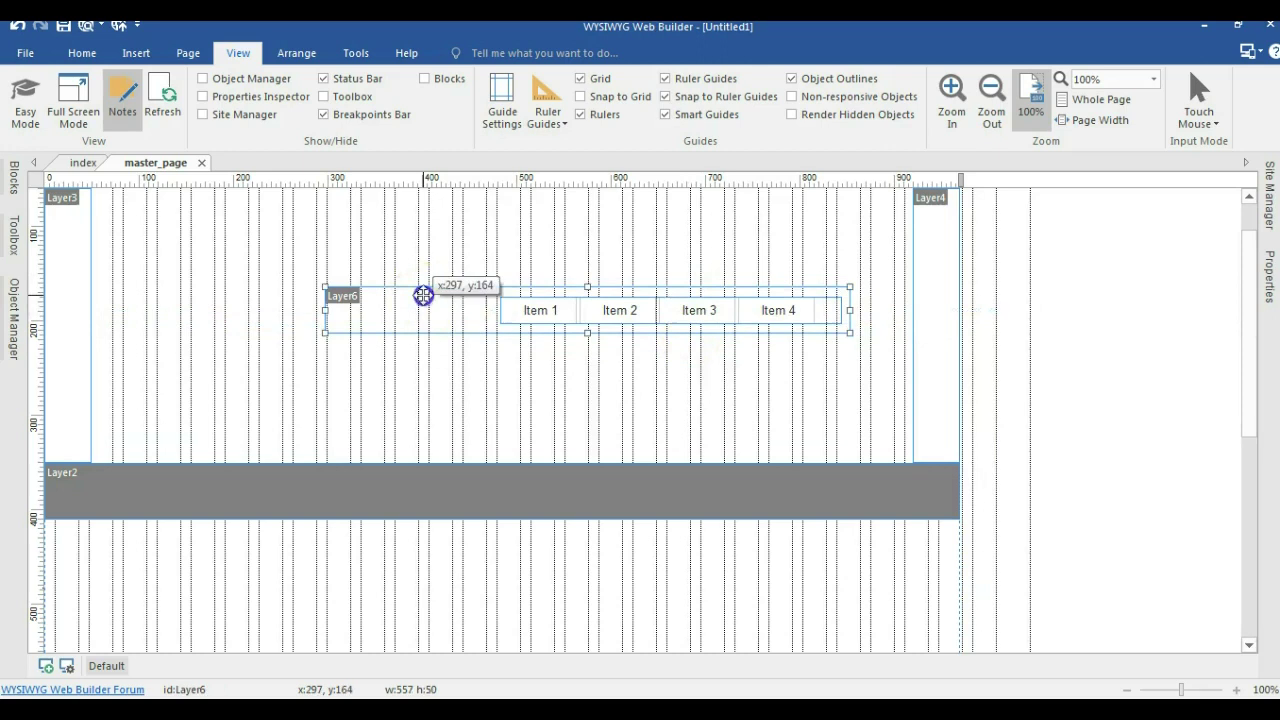
left_click_drag(326, 309, 477, 312)
scroll(594, 381, "up", 1)
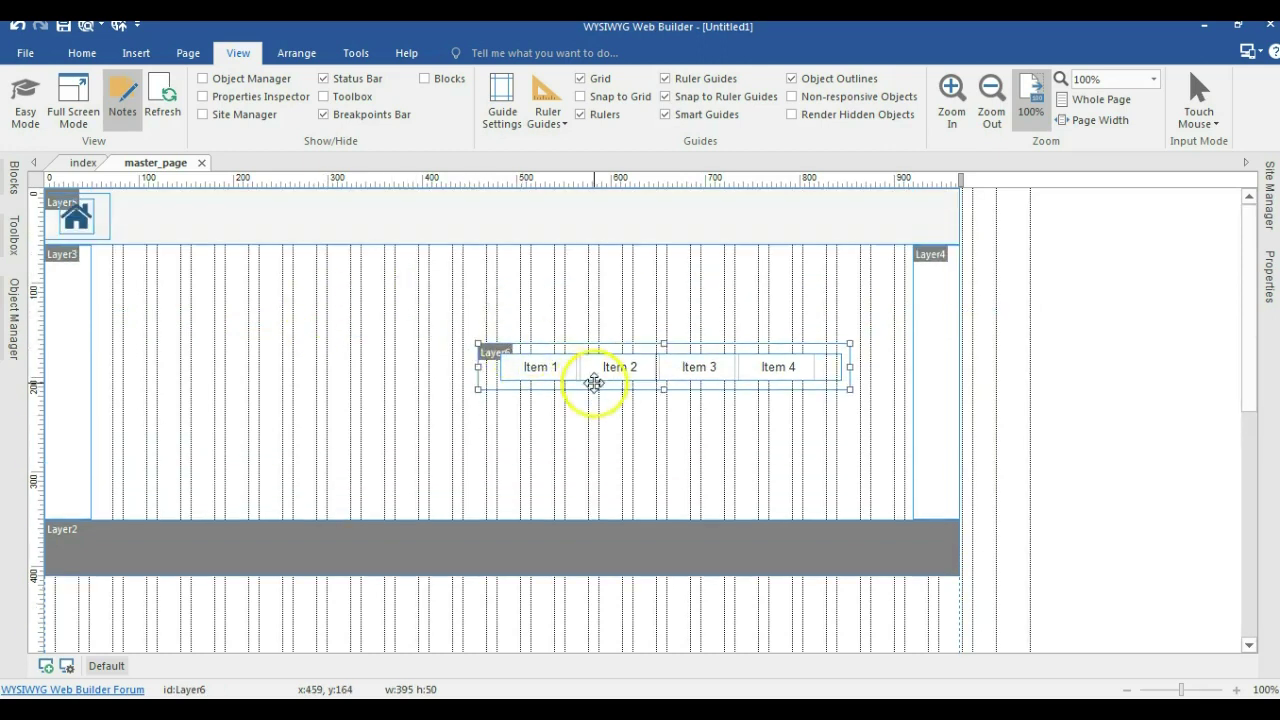
double_click(589, 385)
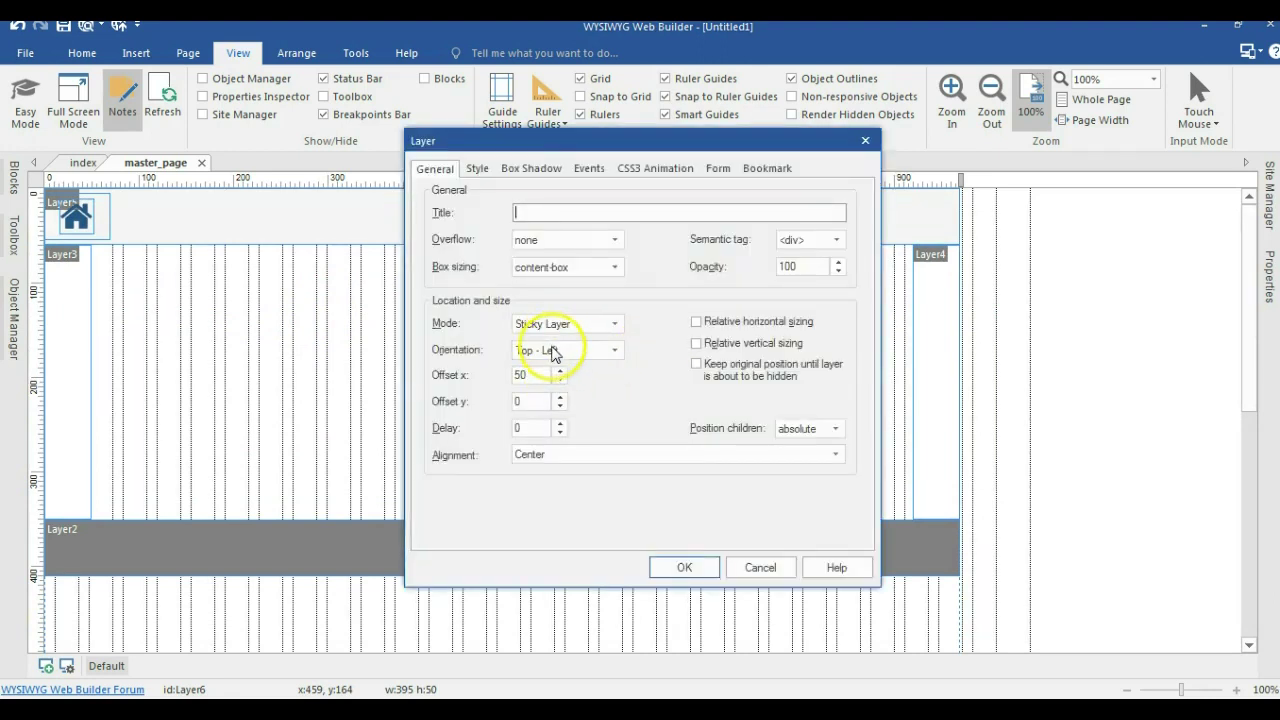
left_click(553, 355)
left_click(550, 377)
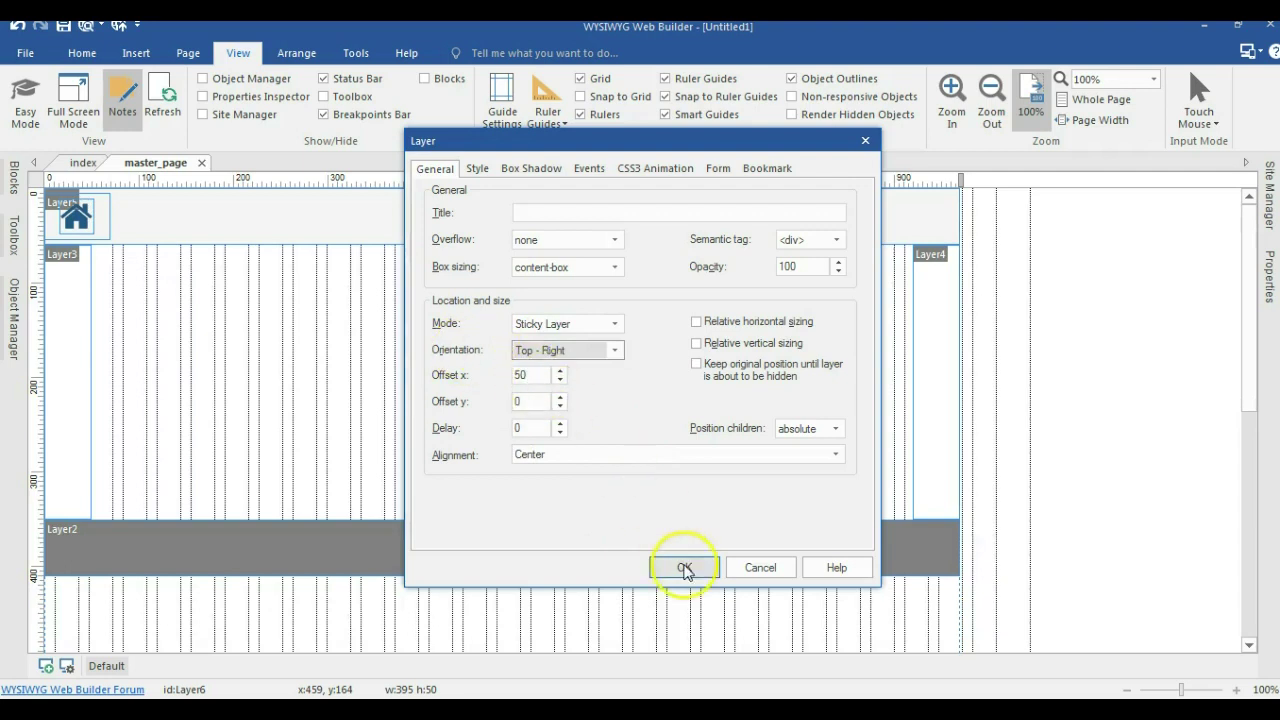
left_click(683, 567)
left_click_drag(731, 370, 801, 232)
left_click(1001, 318)
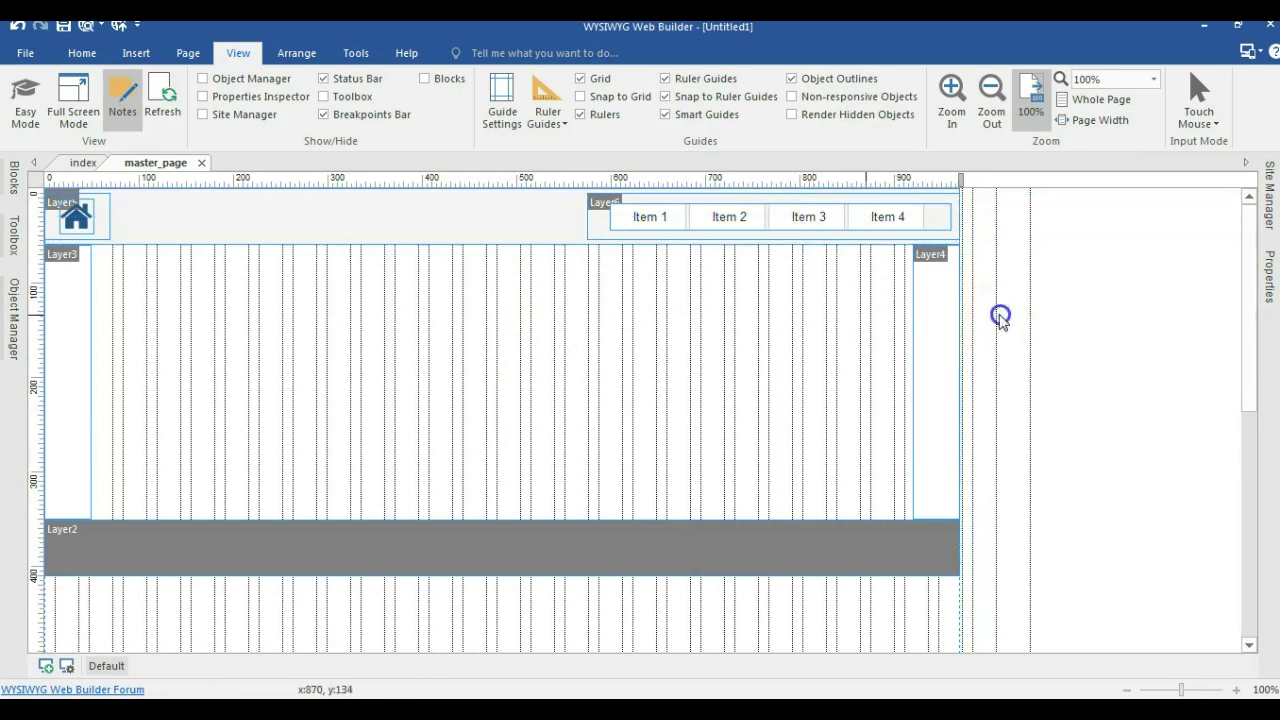
Step: Draw a new text box mid-page and select its placeholder text
left_click(12, 236)
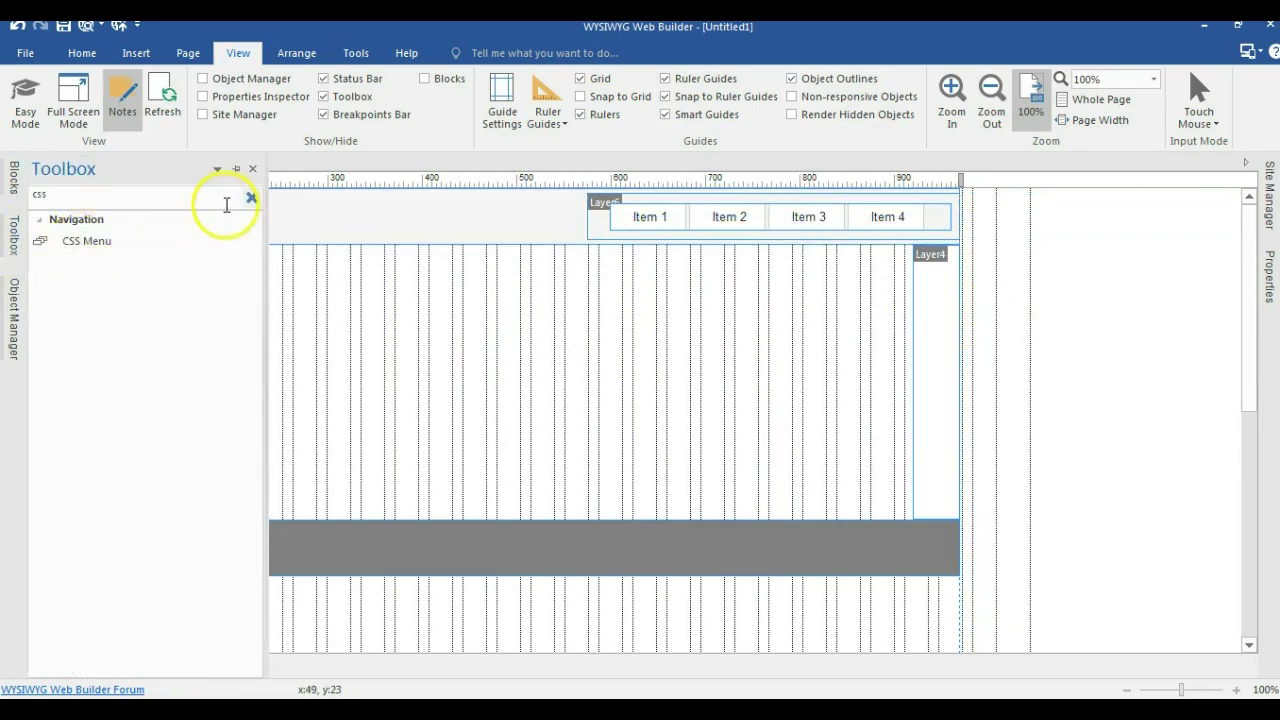
left_click(249, 203)
left_click(86, 409)
left_click_drag(368, 373, 614, 390)
left_click(509, 375)
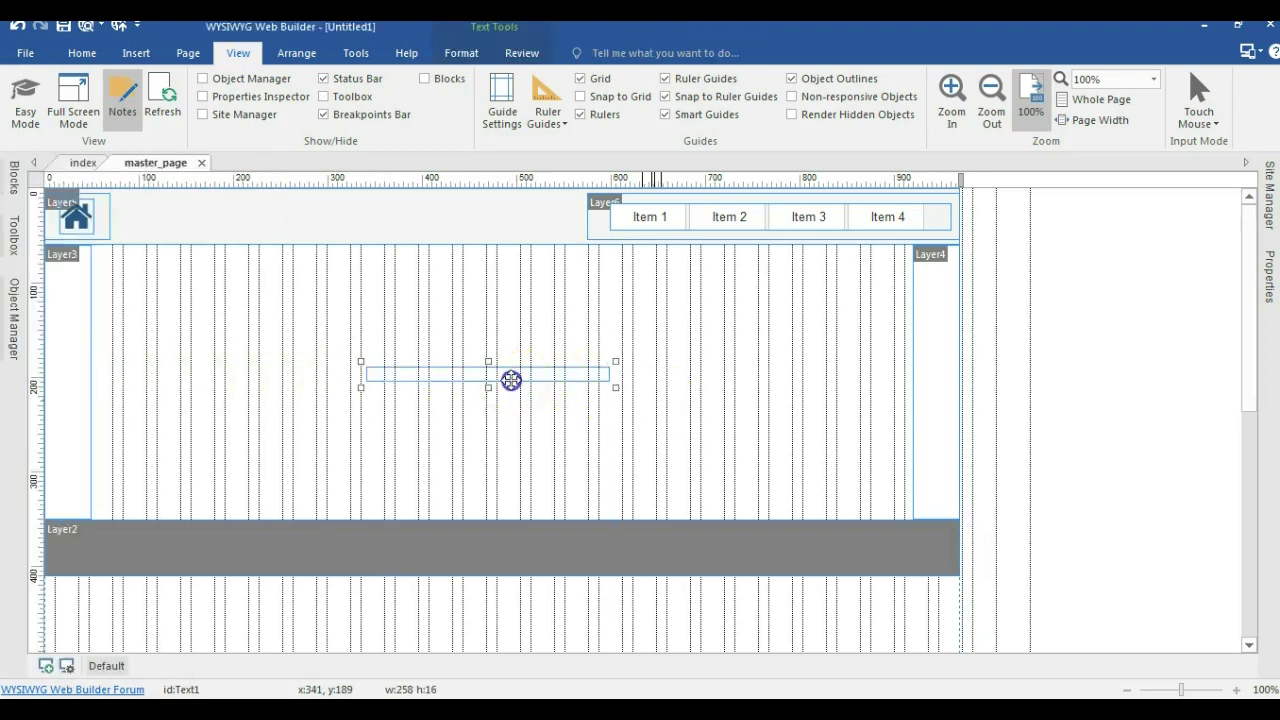
left_click_drag(509, 375, 351, 373)
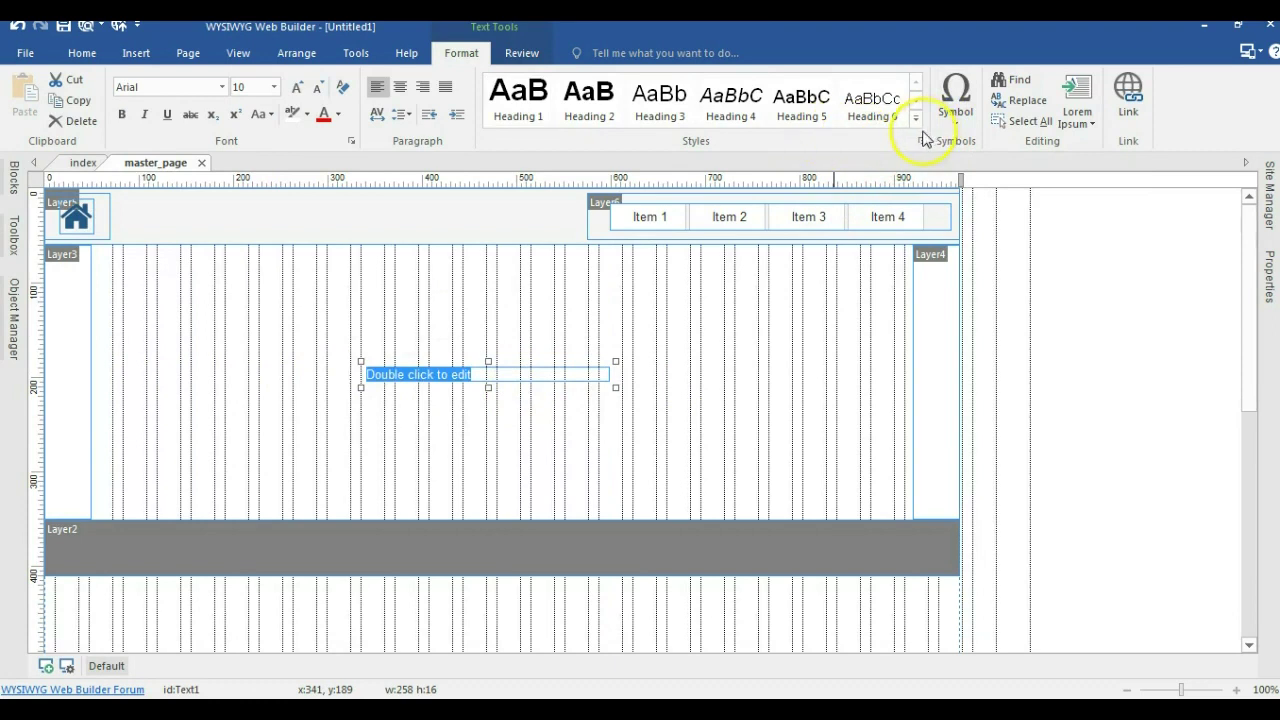
Step: Replace the placeholder with 10 words of Lorem Ipsum
left_click(953, 126)
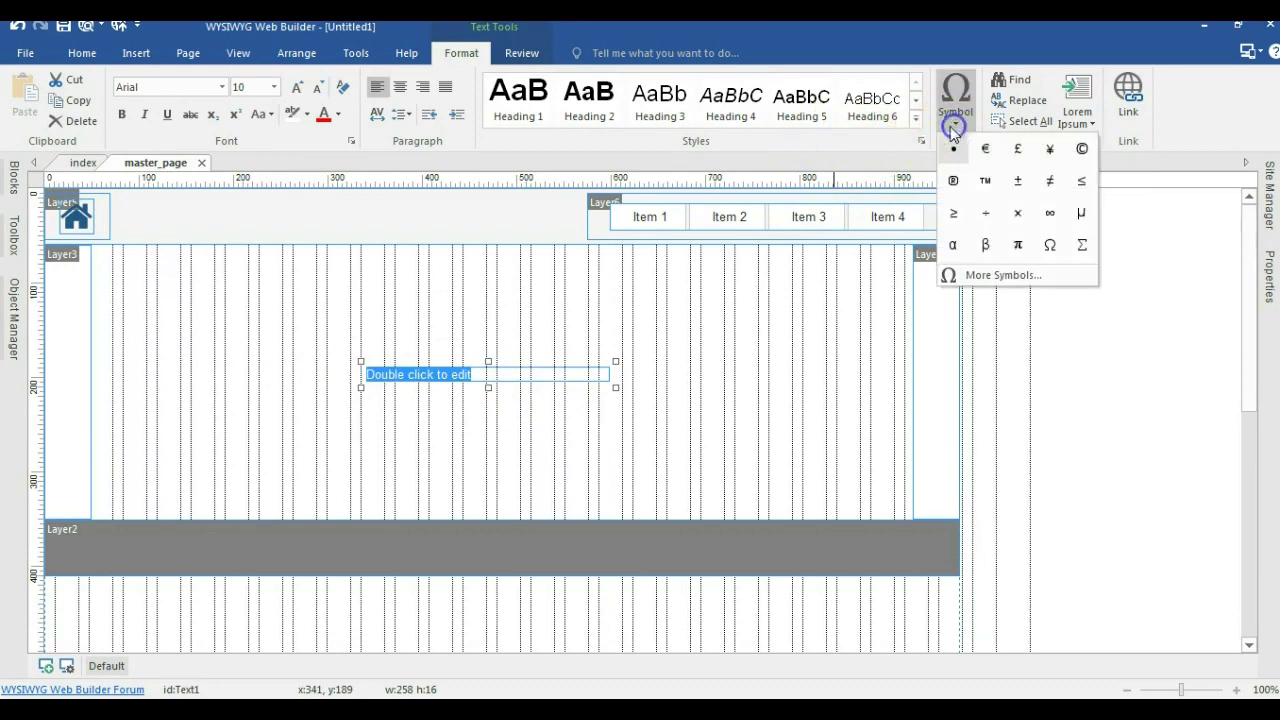
left_click(1093, 124)
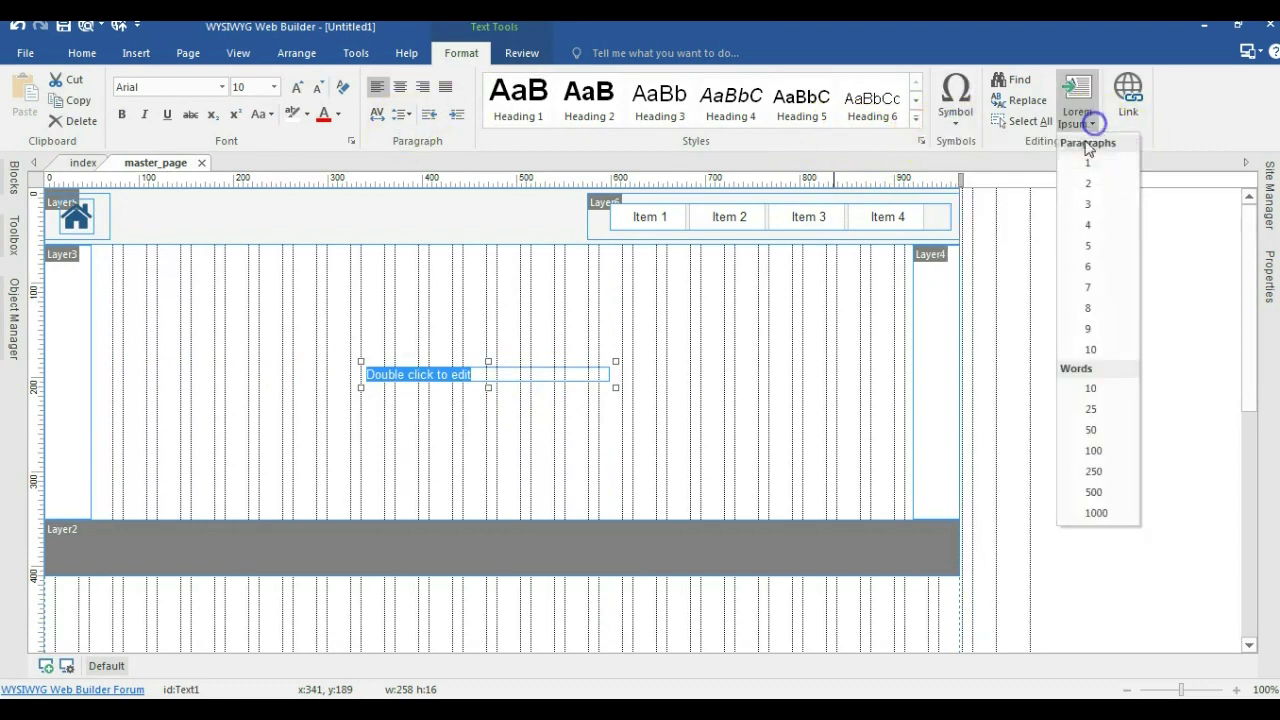
left_click(1089, 392)
left_click(551, 405)
Step: Trim the text to 'Lorem ipsum dolor sit amet,', centre it, and move it into the grey footer
double_click(552, 382)
left_click_drag(517, 384, 522, 372)
type(".")
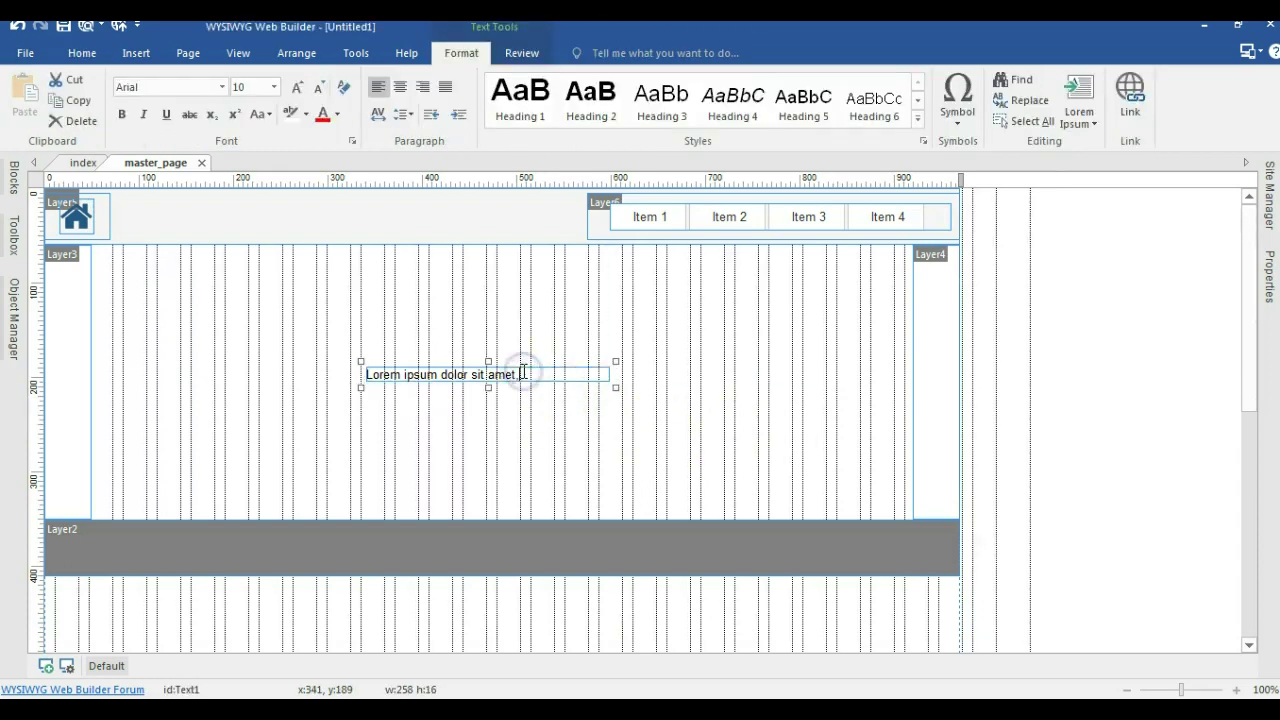
left_click(400, 87)
left_click(493, 272)
left_click_drag(500, 373, 507, 543)
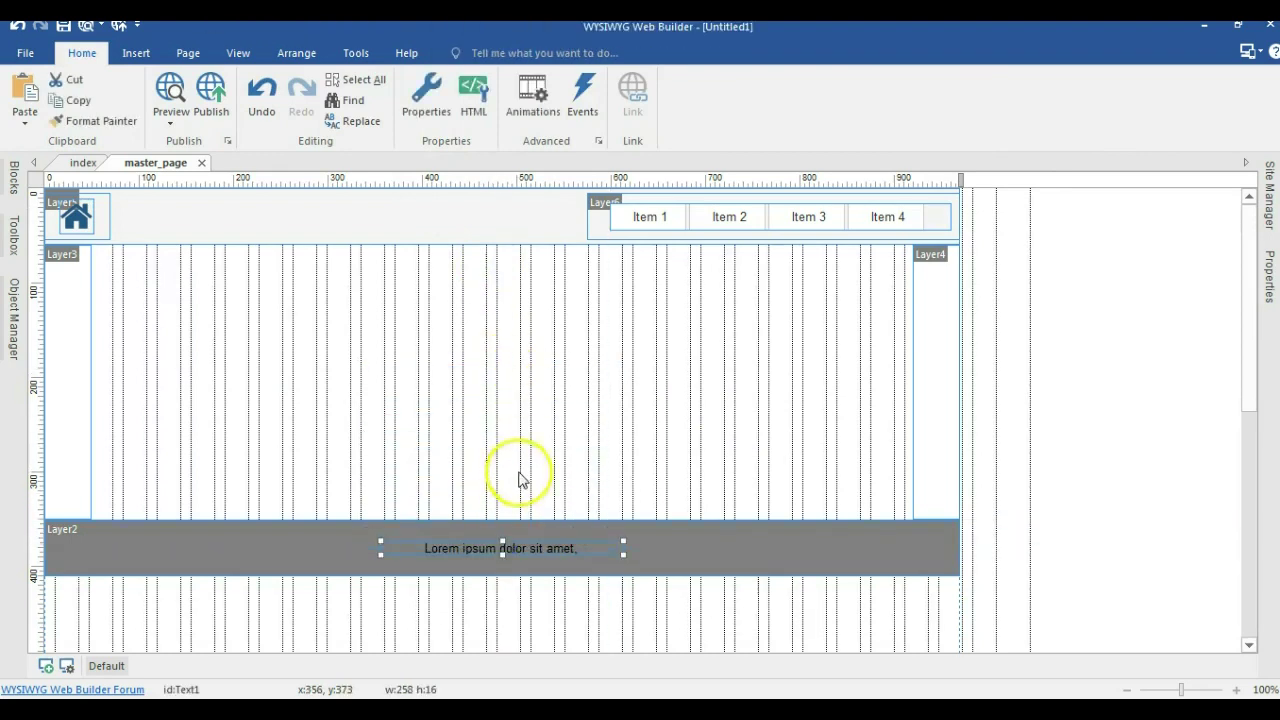
Step: Duplicate the header's house-icon layer and open the copied icon's settings
left_click(80, 215)
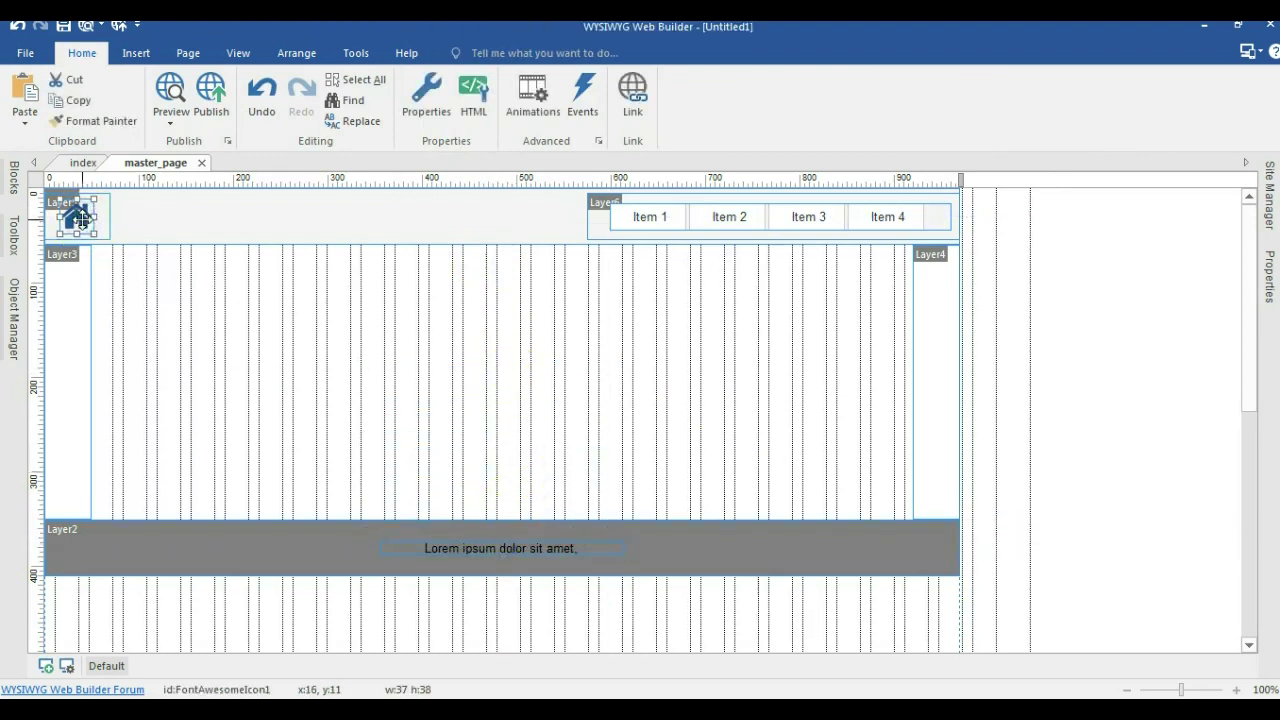
left_click(104, 230)
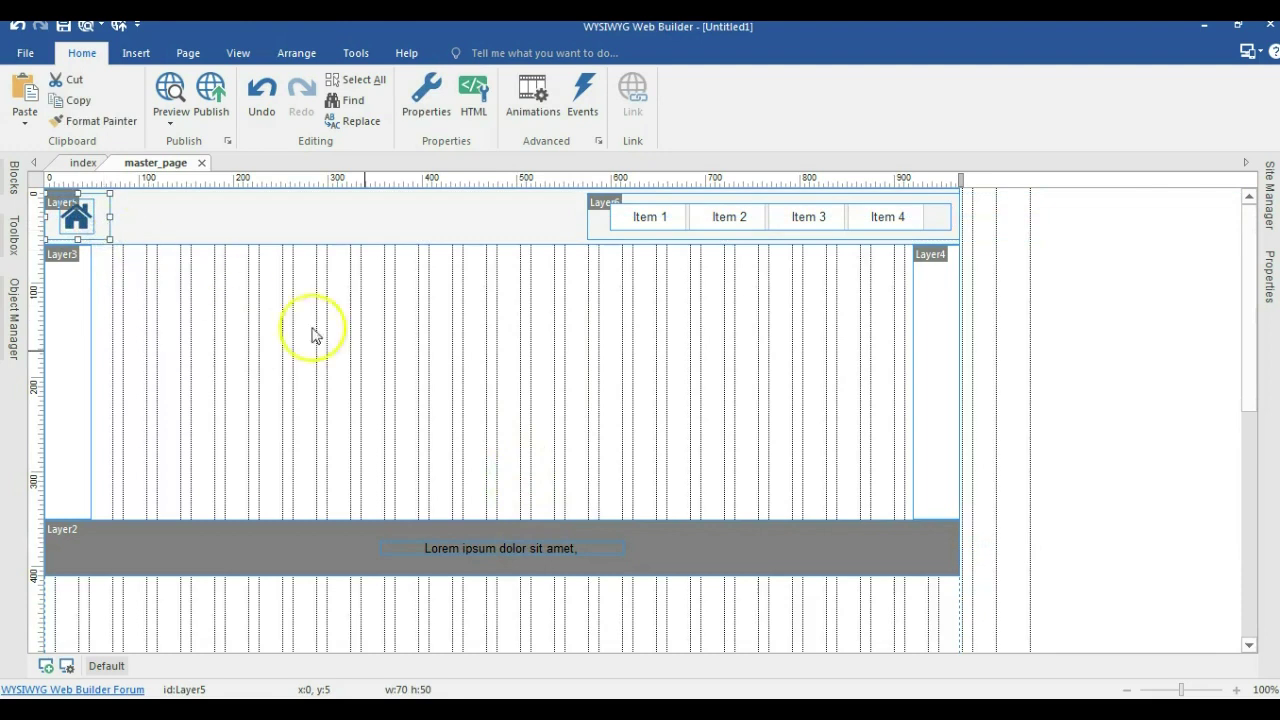
key("ctrl+v")
left_click(648, 448)
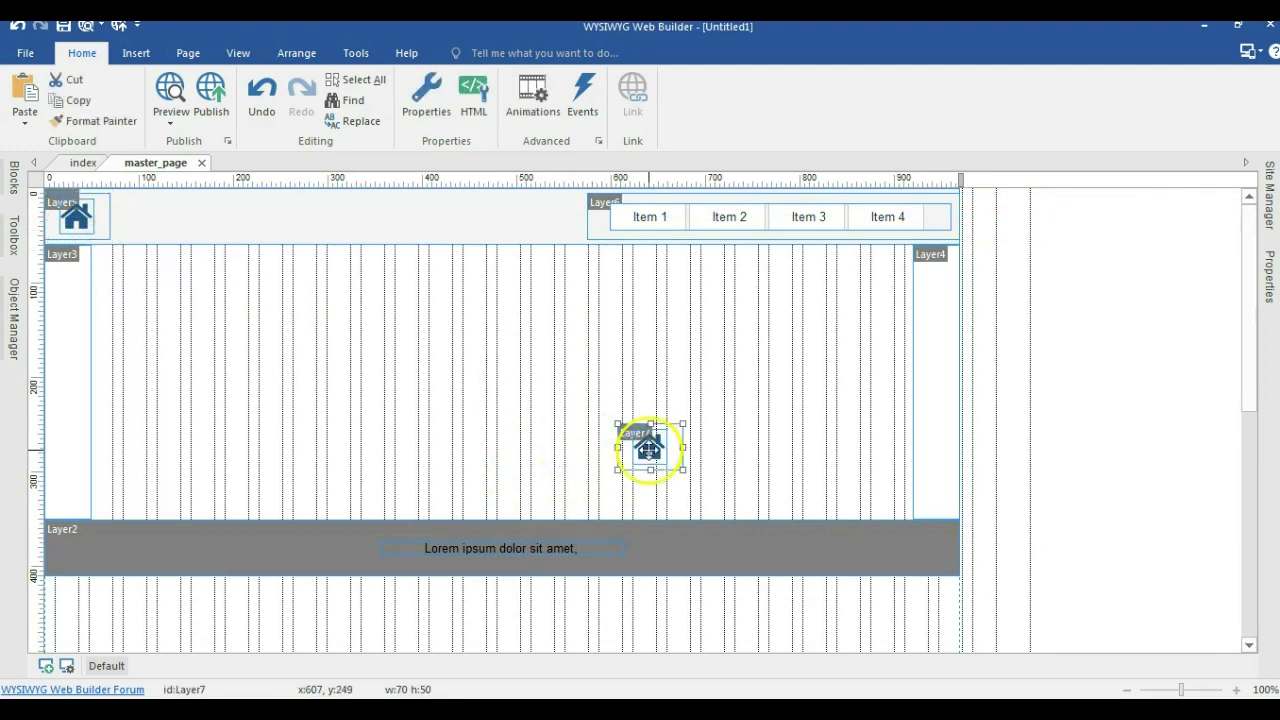
double_click(648, 448)
Step: Change the copy to the facebook-official icon, move its layer, Layer7, into the footer
left_click(590, 392)
key("f")
left_click(529, 479)
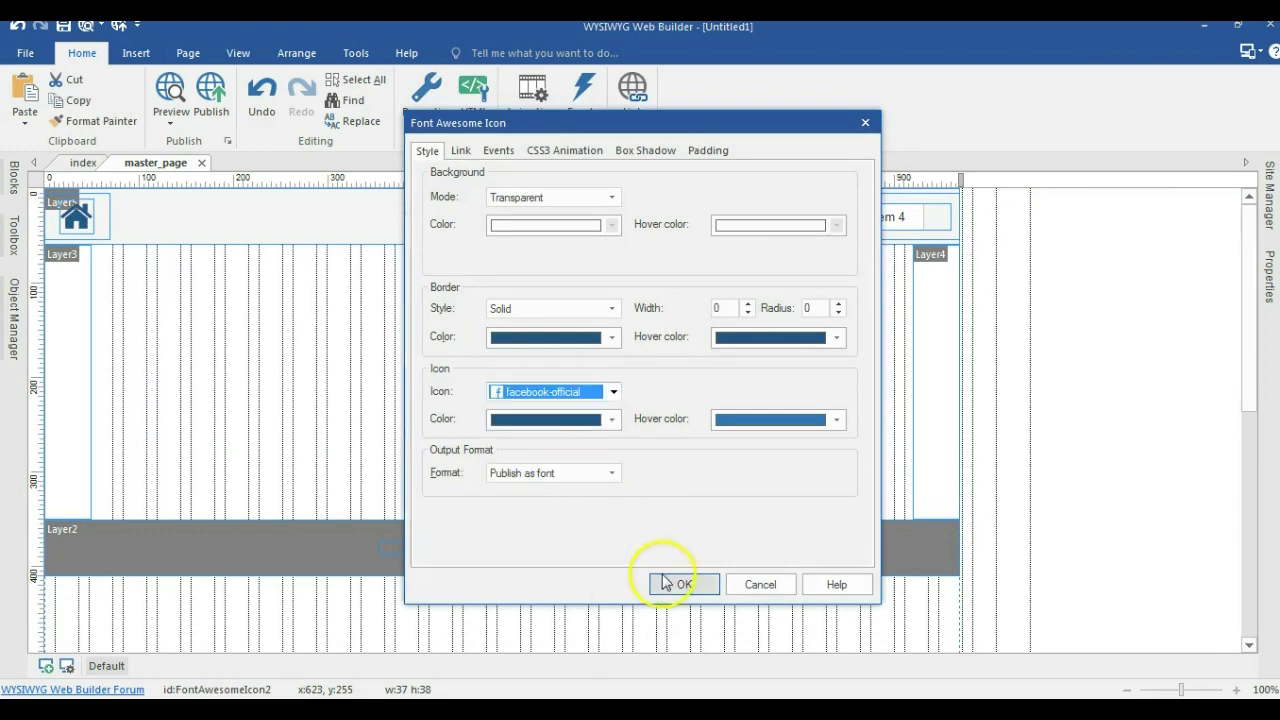
left_click(684, 584)
left_click_drag(694, 443, 926, 523)
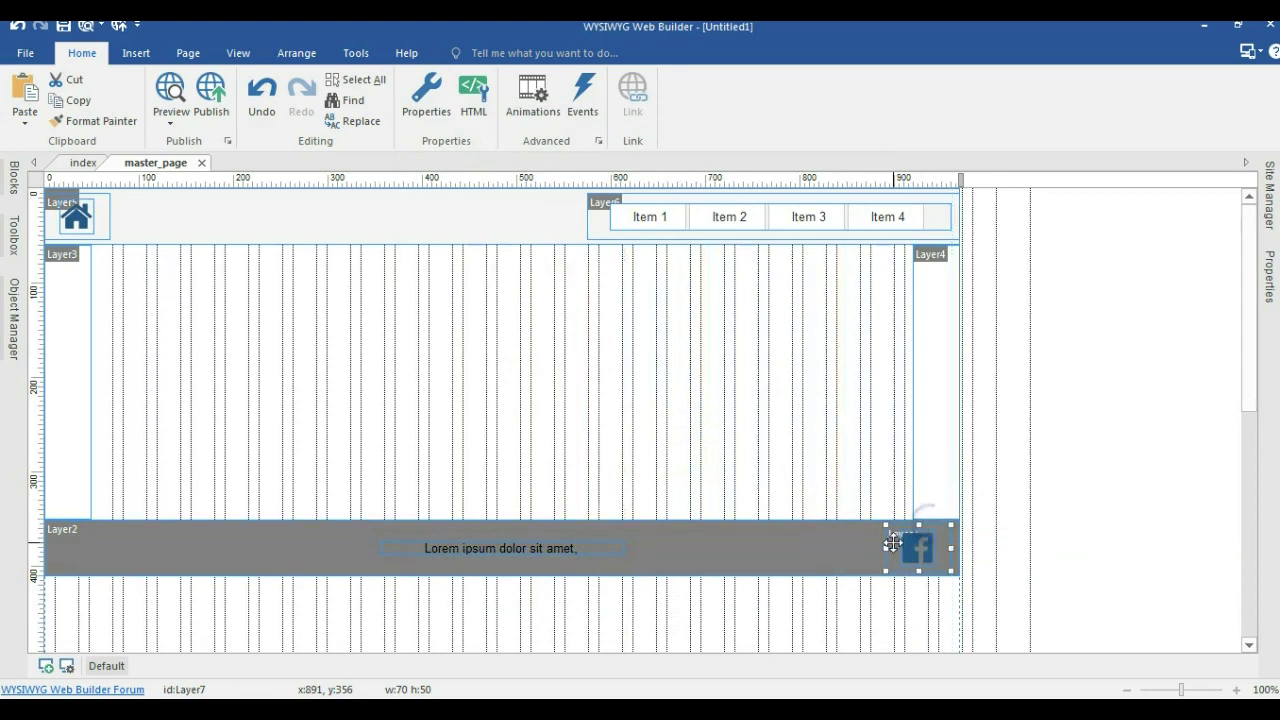
double_click(893, 544)
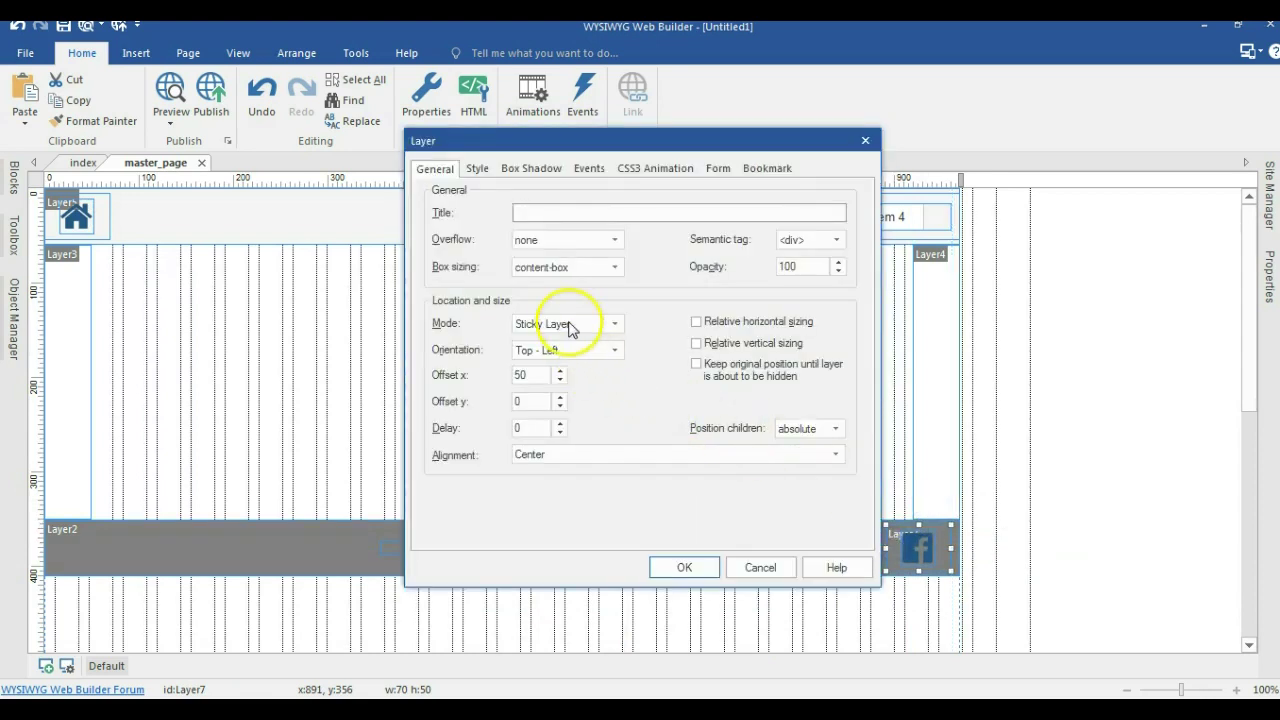
Step: Set Layer7's sticky orientation to Bottom - Right
left_click(565, 355)
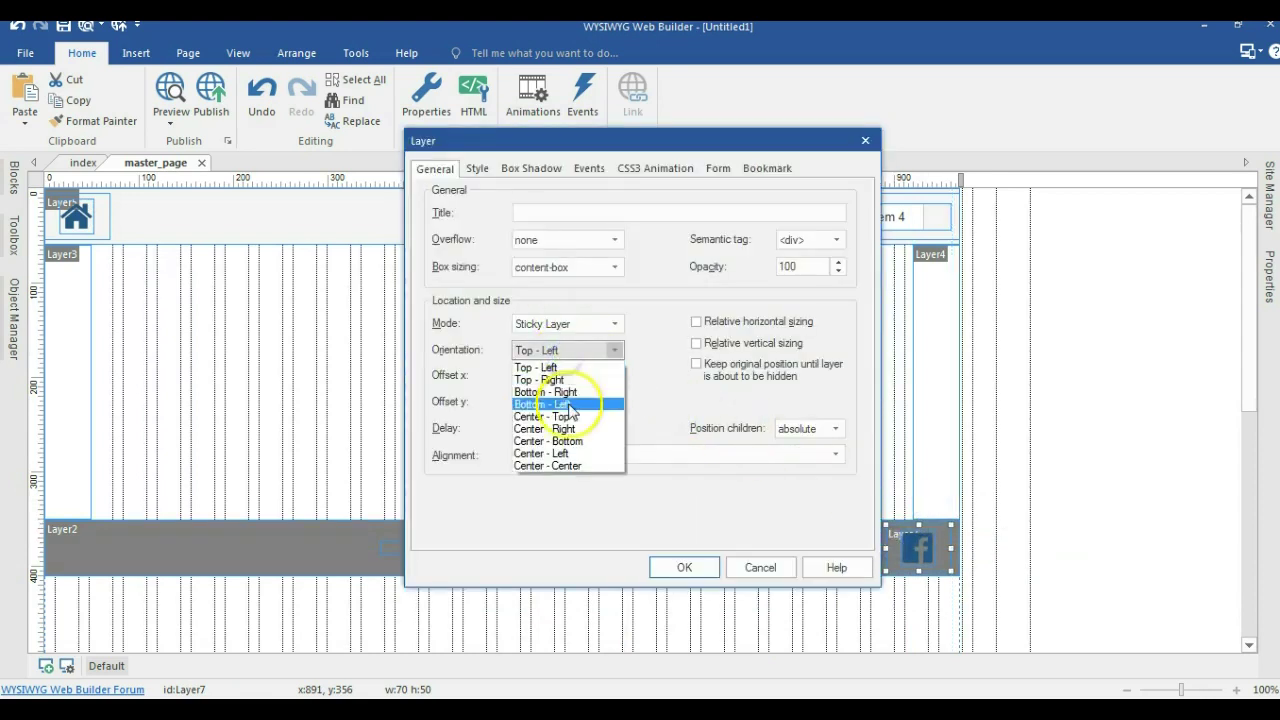
left_click(567, 392)
left_click(684, 567)
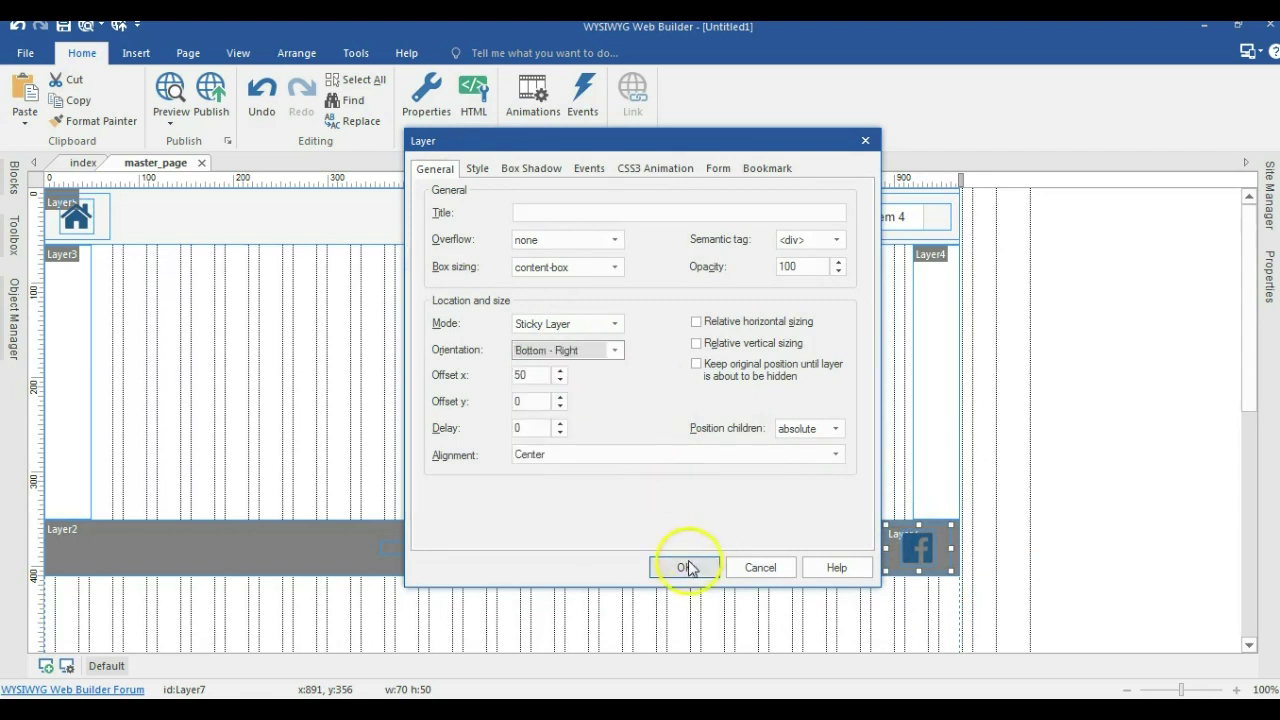
Step: Widen Layer7 to the left and move the Facebook icon to its right end
left_click(1047, 541)
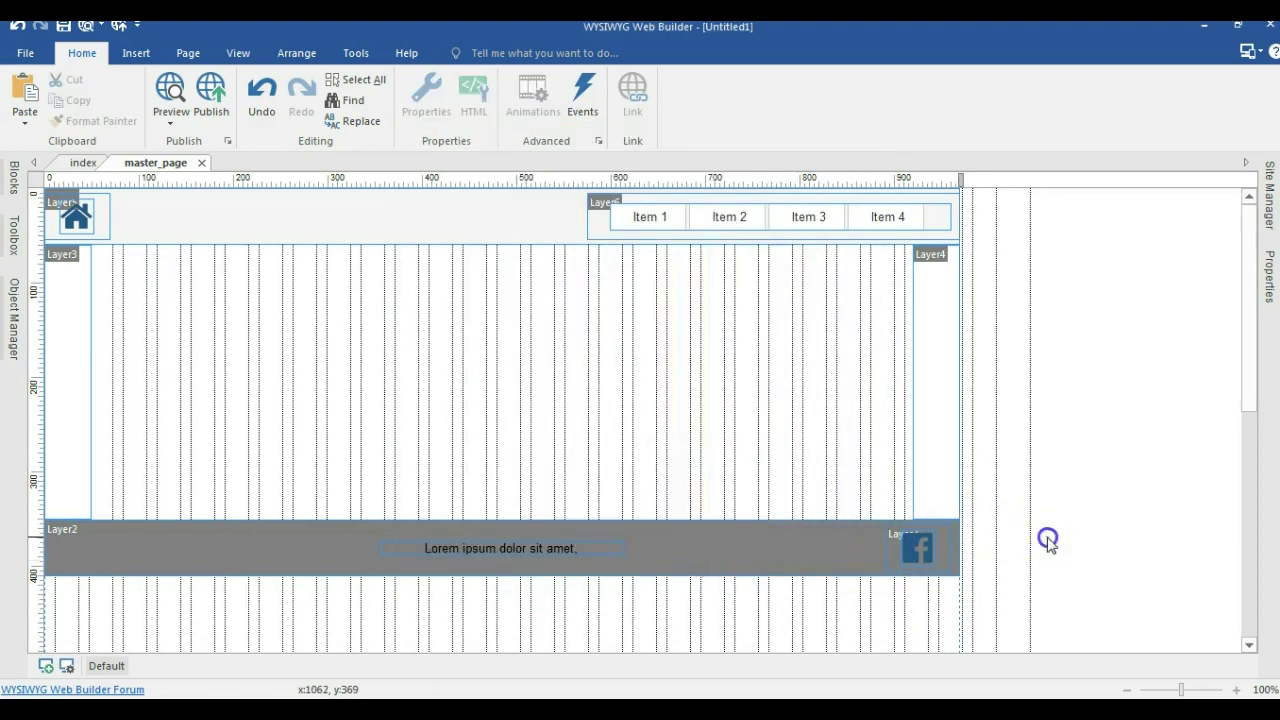
left_click(900, 545)
left_click_drag(882, 548, 843, 548)
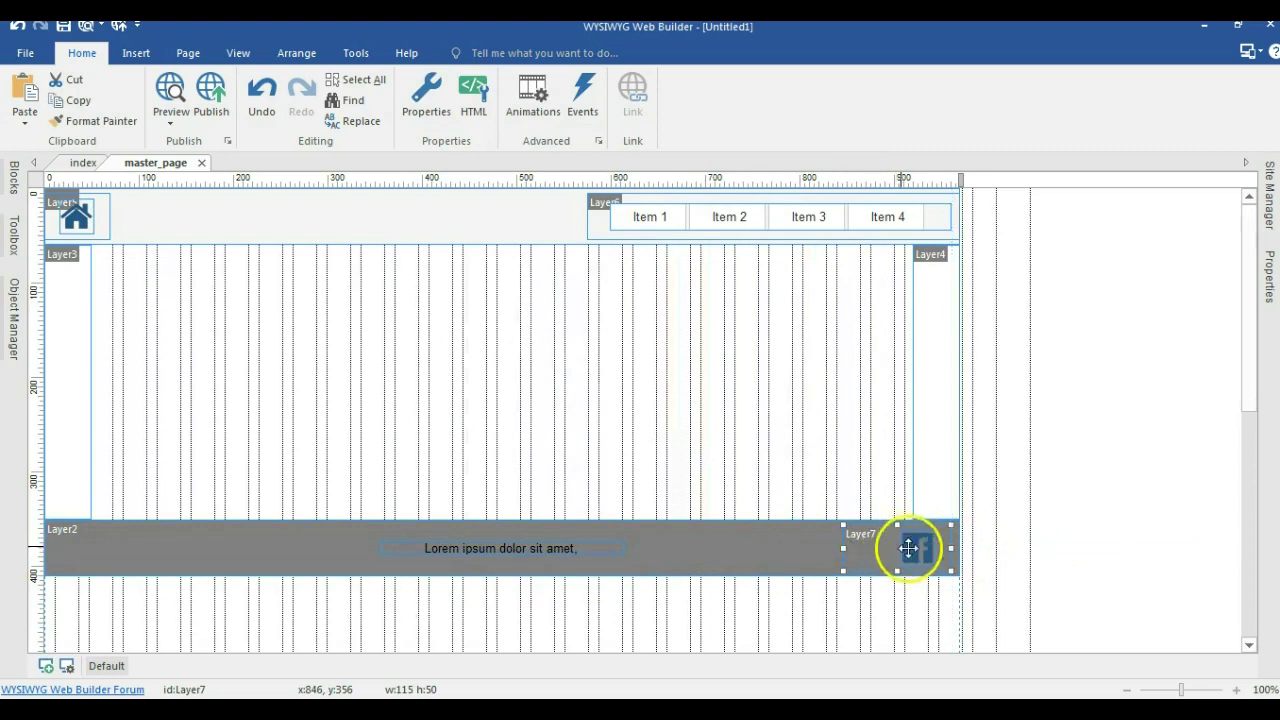
left_click_drag(923, 551, 927, 551)
Step: Resize the Facebook icon to 25 by 25
left_click(1268, 275)
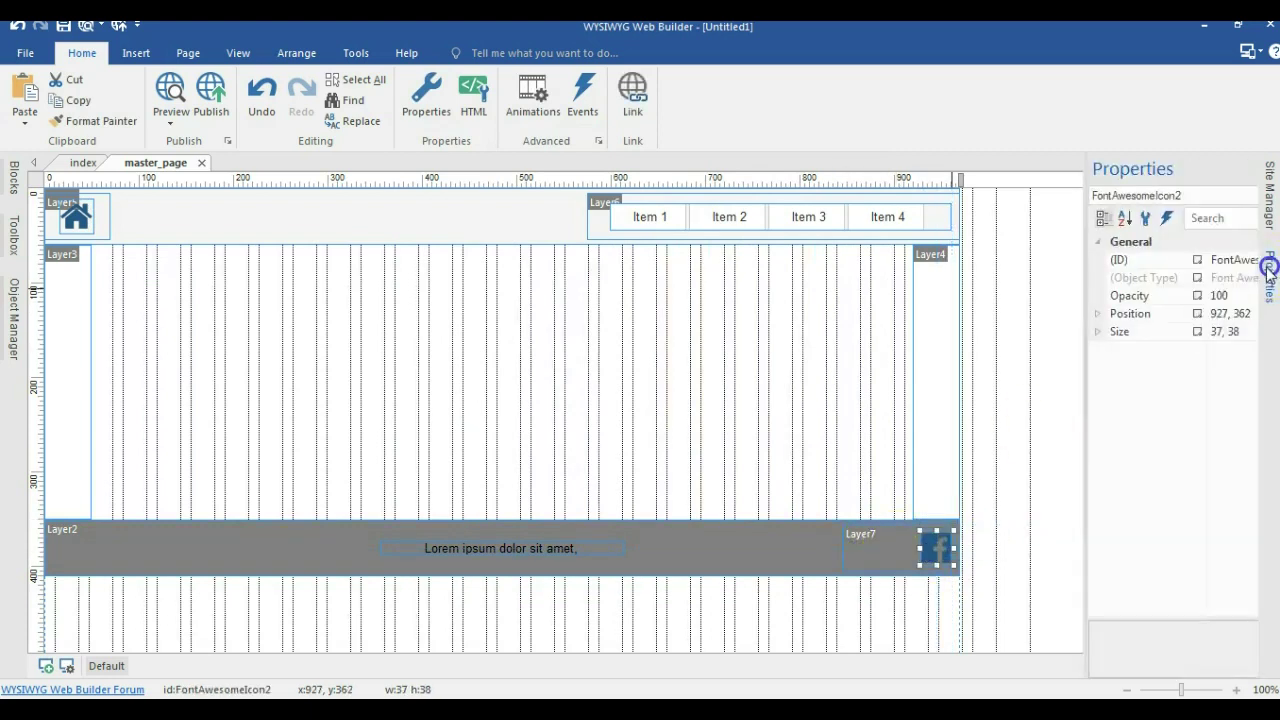
left_click(1111, 331)
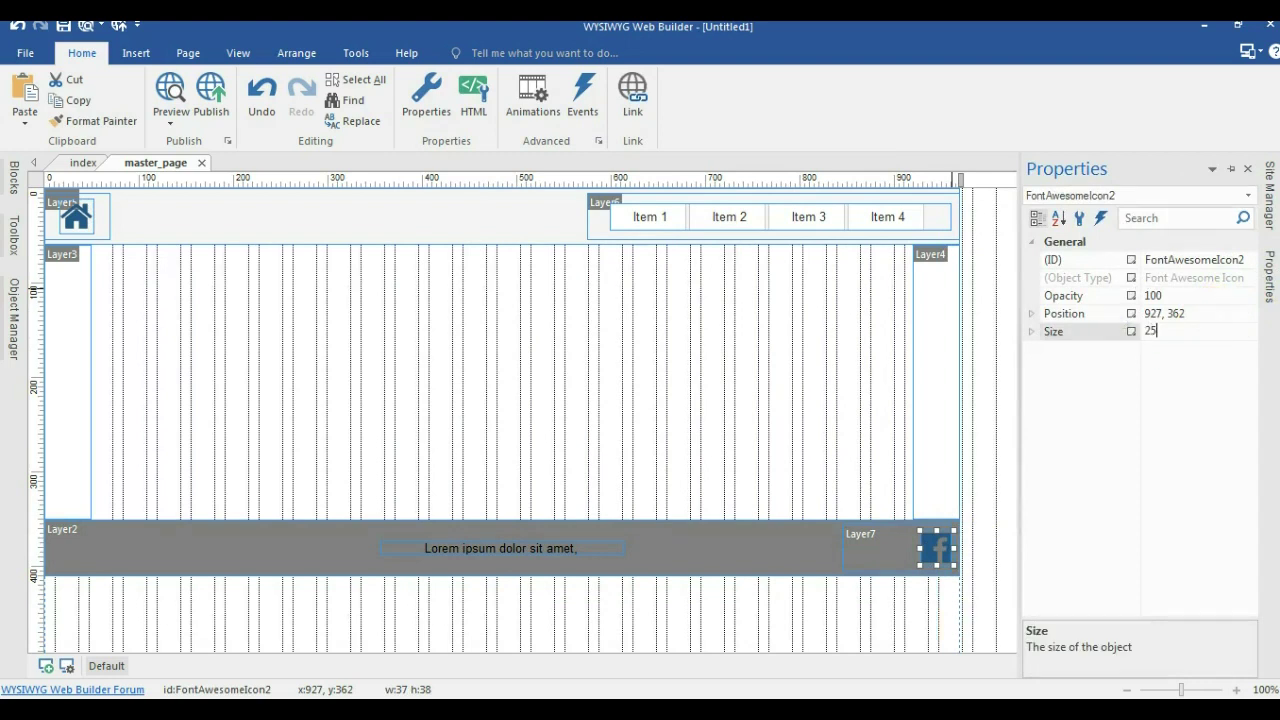
left_click(986, 354)
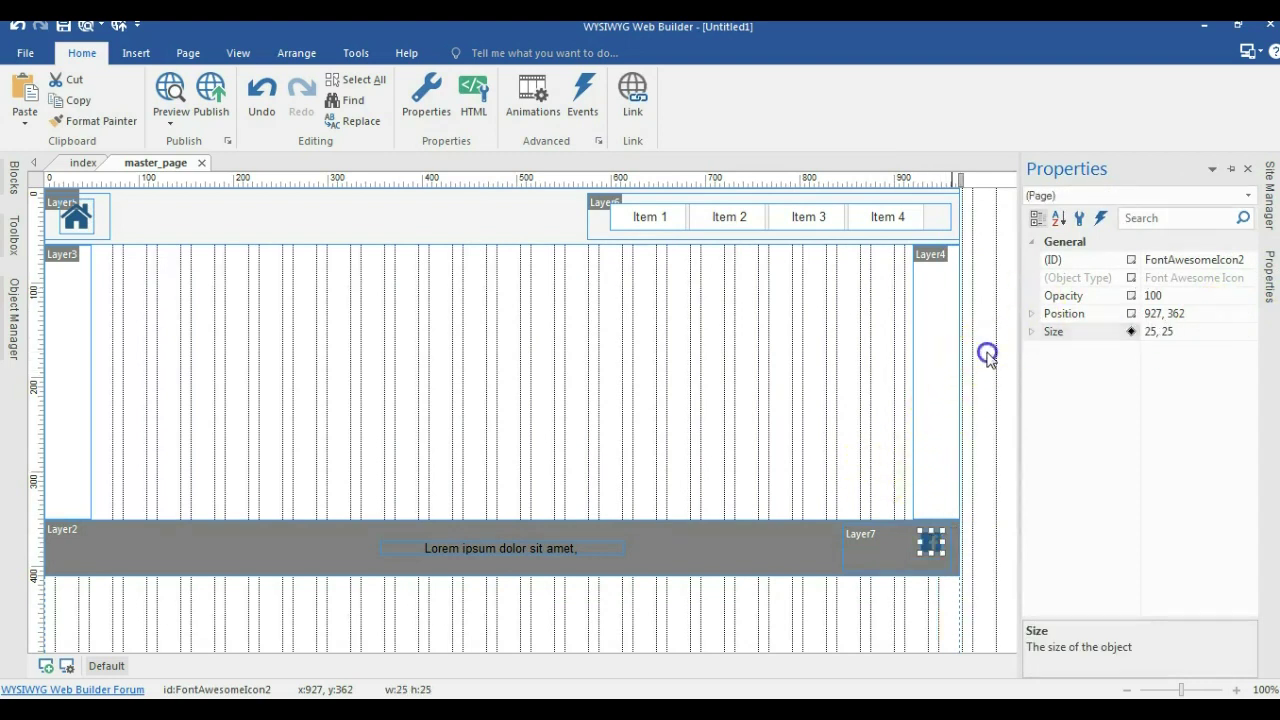
Step: Add a copy of the icon to its left and make it a twitter-square icon
left_click_drag(923, 543, 898, 543)
left_click(895, 557)
key("ctrl+v")
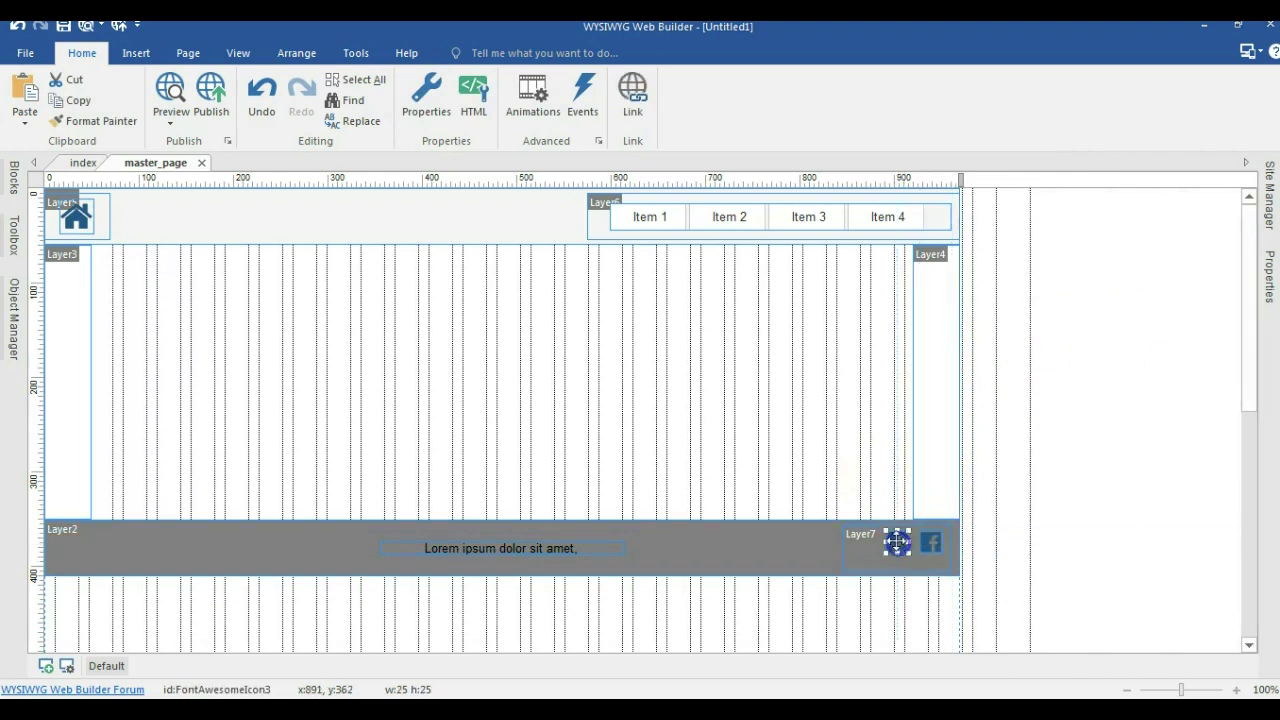
double_click(898, 543)
left_click(557, 392)
key("t")
scroll(563, 443, "down", 7)
scroll(564, 466, "down", 6)
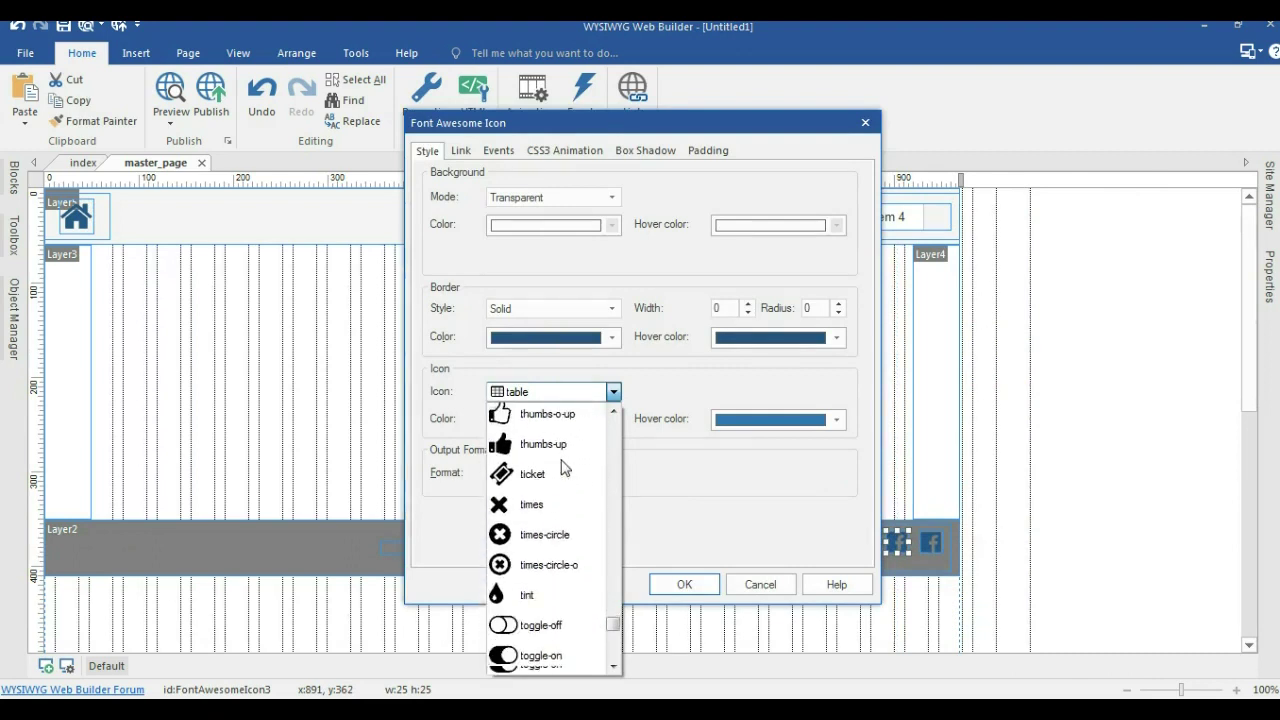
scroll(562, 467, "down", 2)
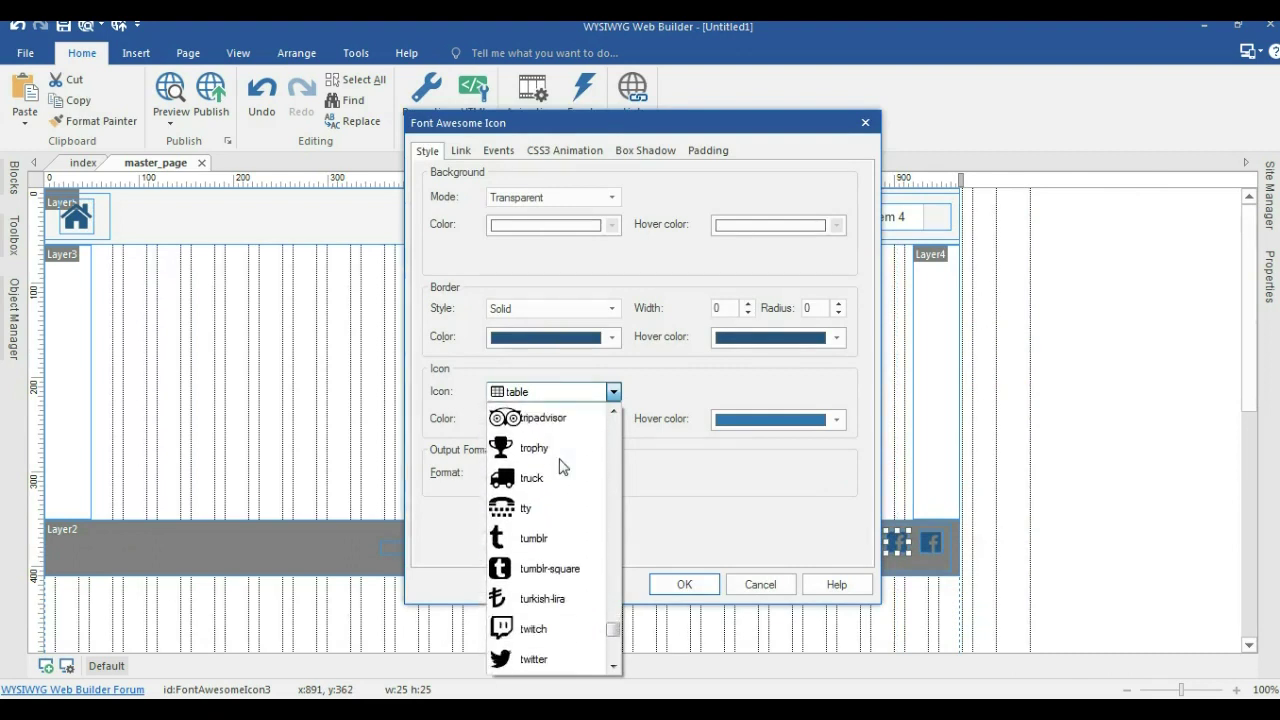
left_click(543, 597)
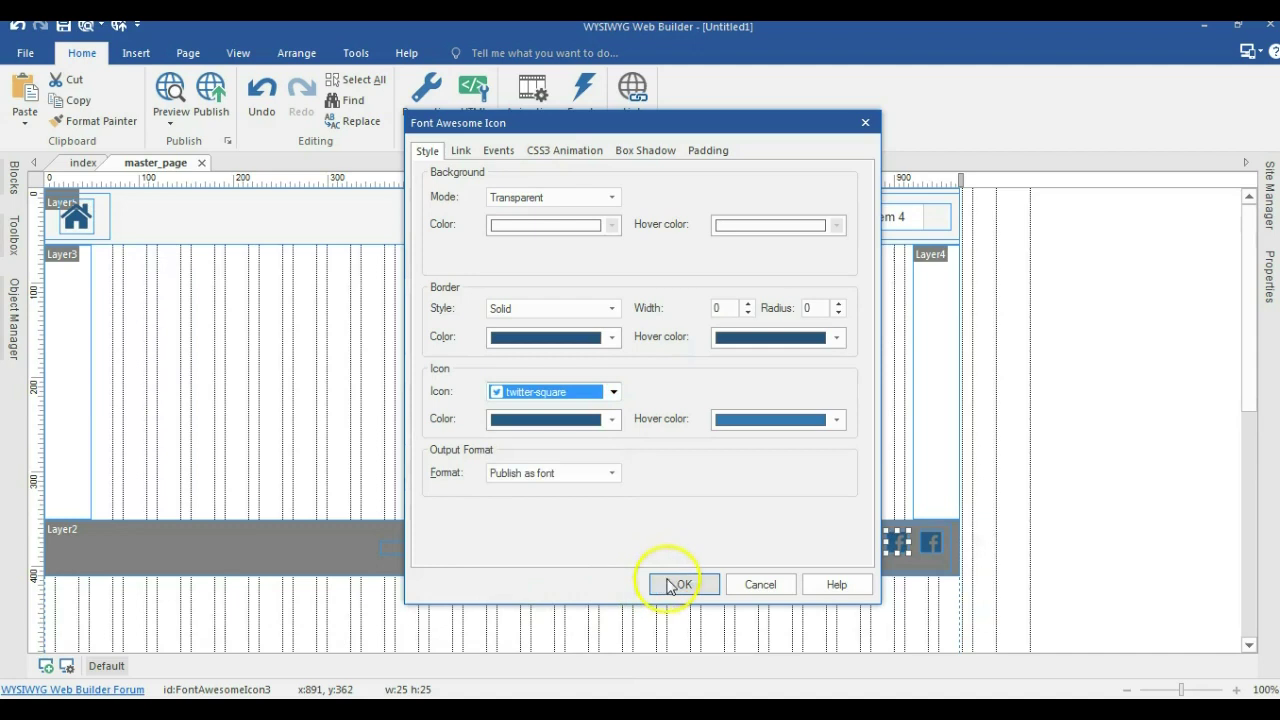
left_click(684, 584)
Step: Add a third icon further left and make it an instagram icon
left_click(855, 535)
left_click(856, 537)
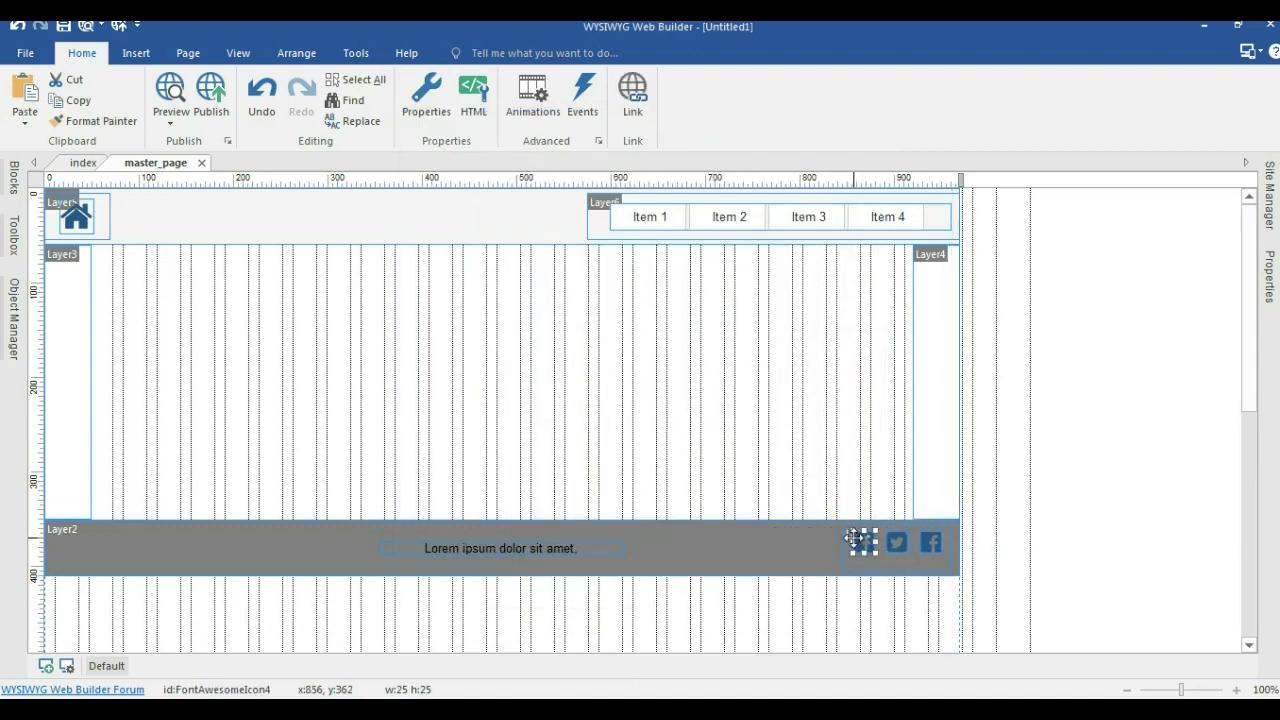
double_click(861, 542)
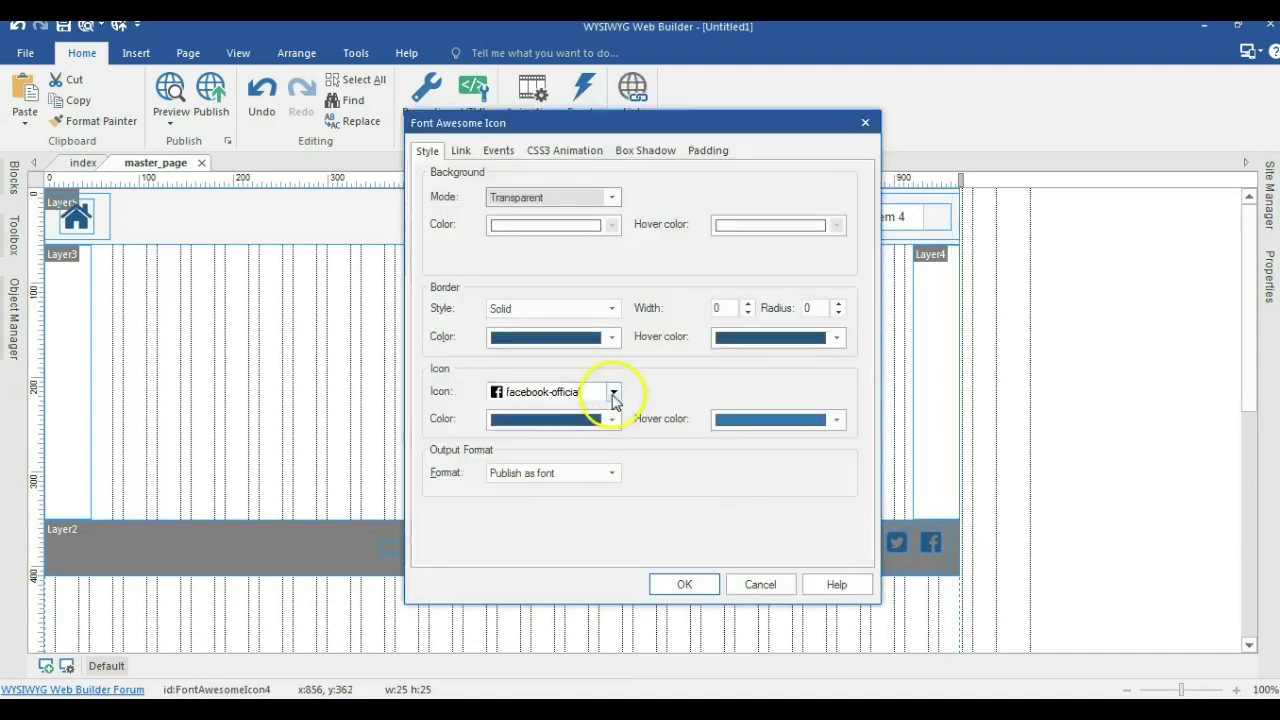
left_click(614, 398)
key("i")
scroll(580, 451, "down", 1)
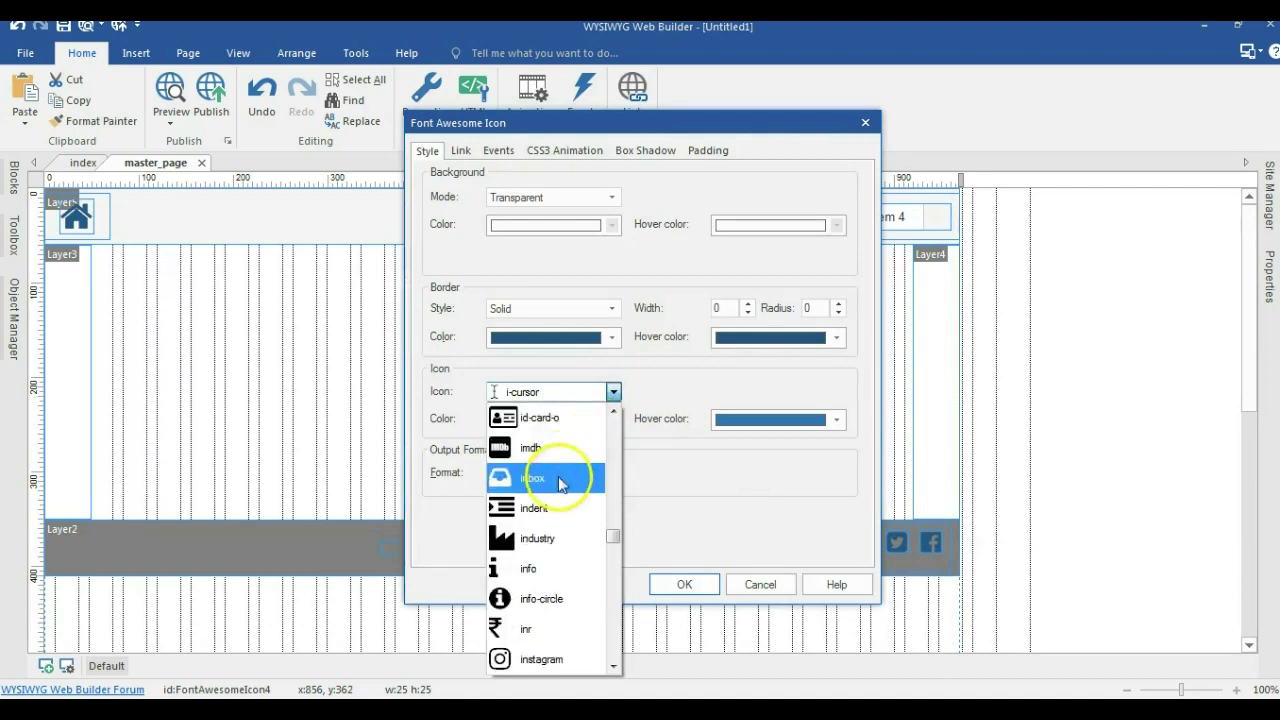
scroll(545, 560, "down", 2)
left_click(545, 481)
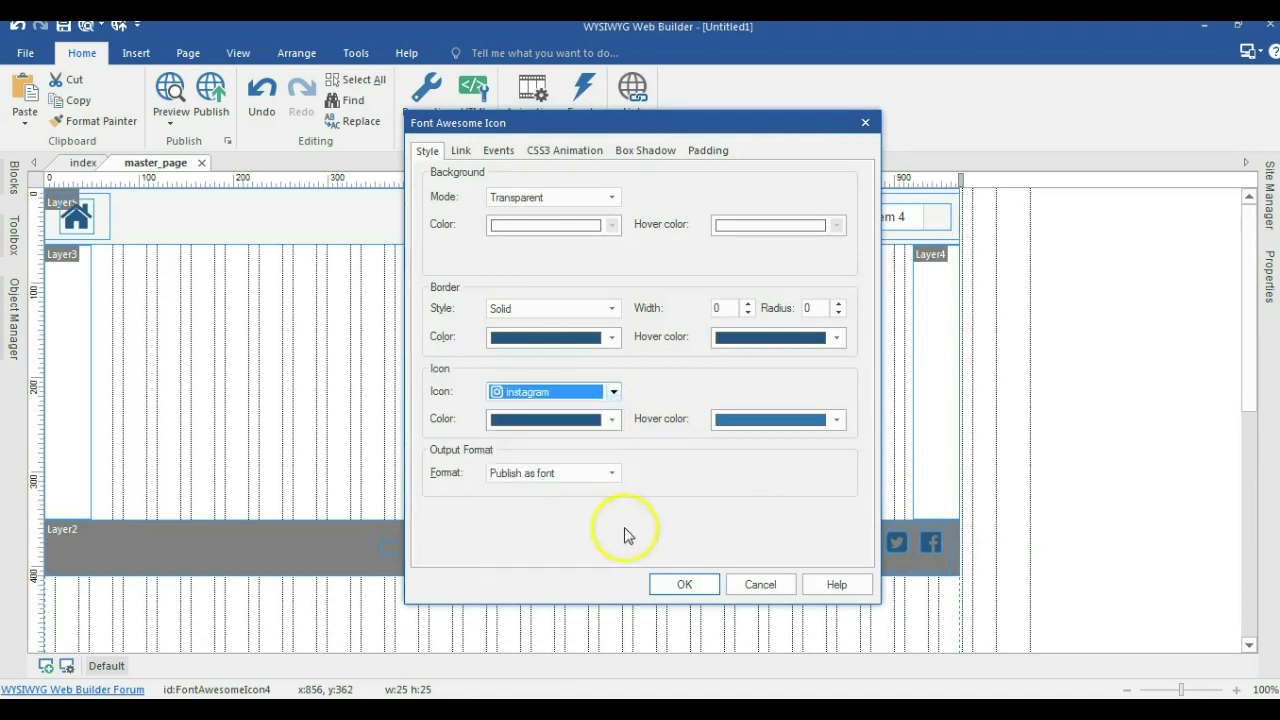
left_click(680, 582)
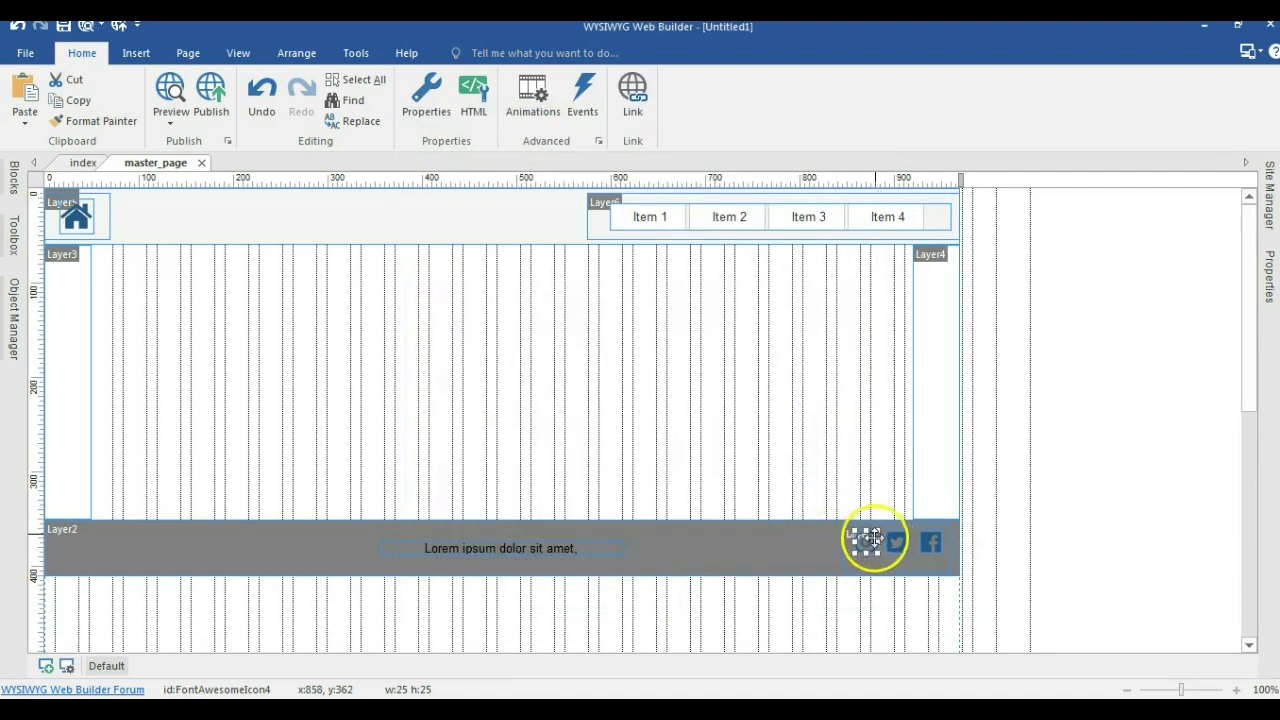
Step: Set the Icon Color of the instagram, twitter and Facebook icons to white
double_click(866, 540)
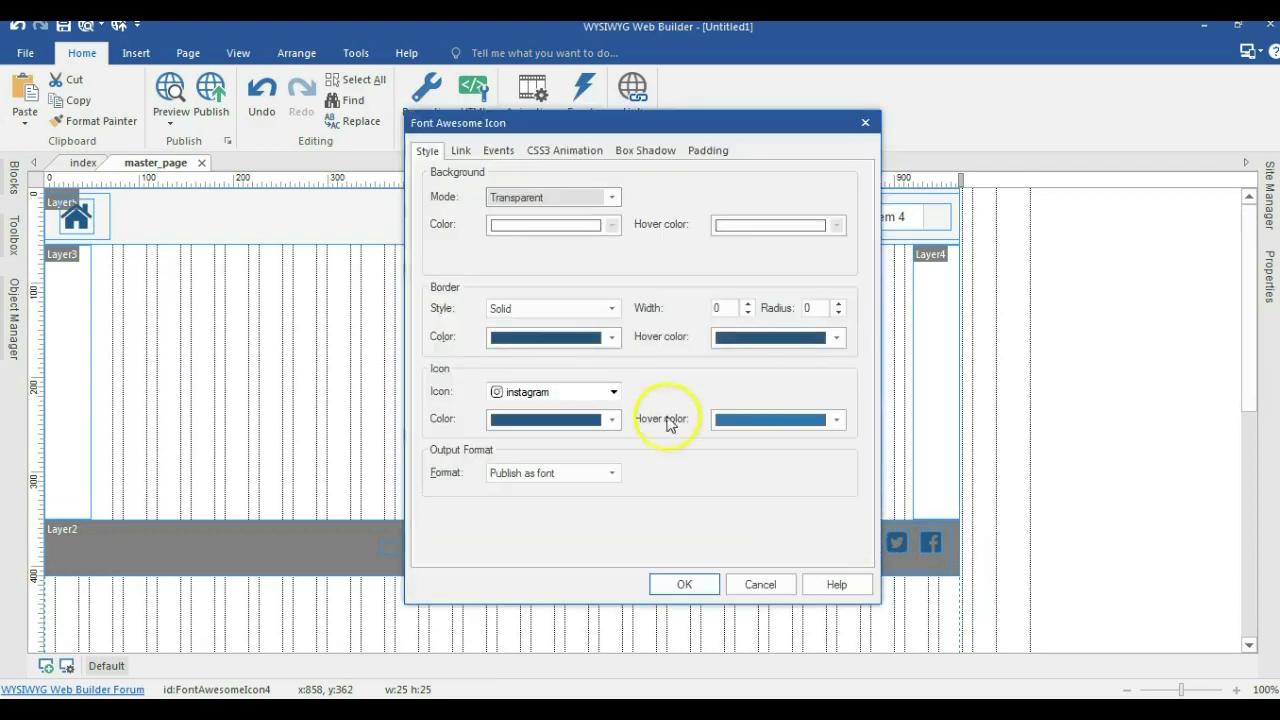
left_click(556, 421)
left_click(499, 587)
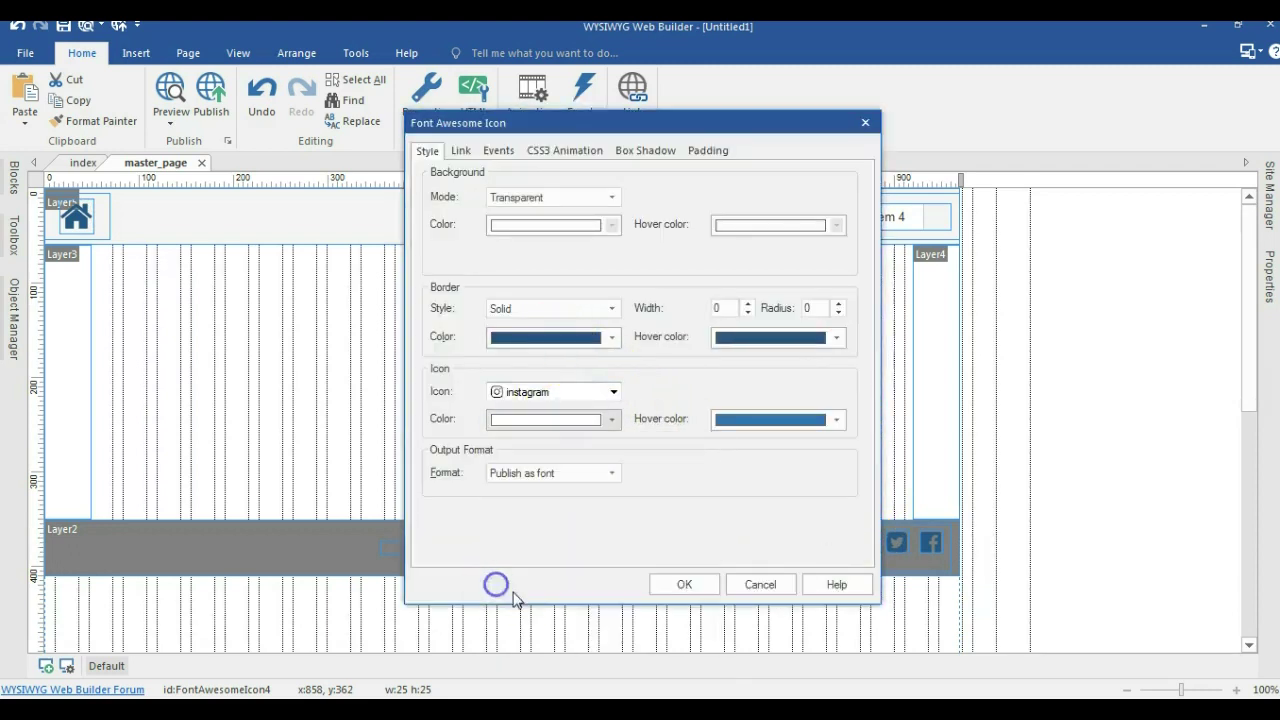
left_click(664, 584)
double_click(905, 550)
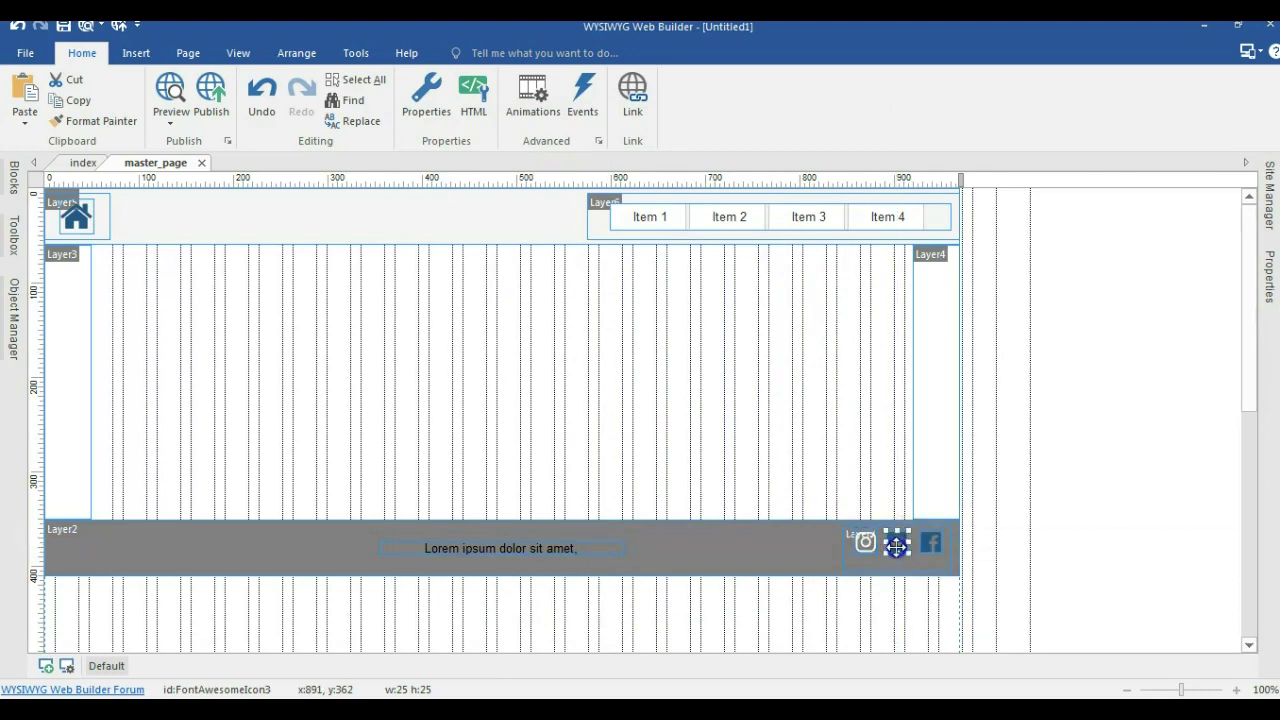
left_click(557, 418)
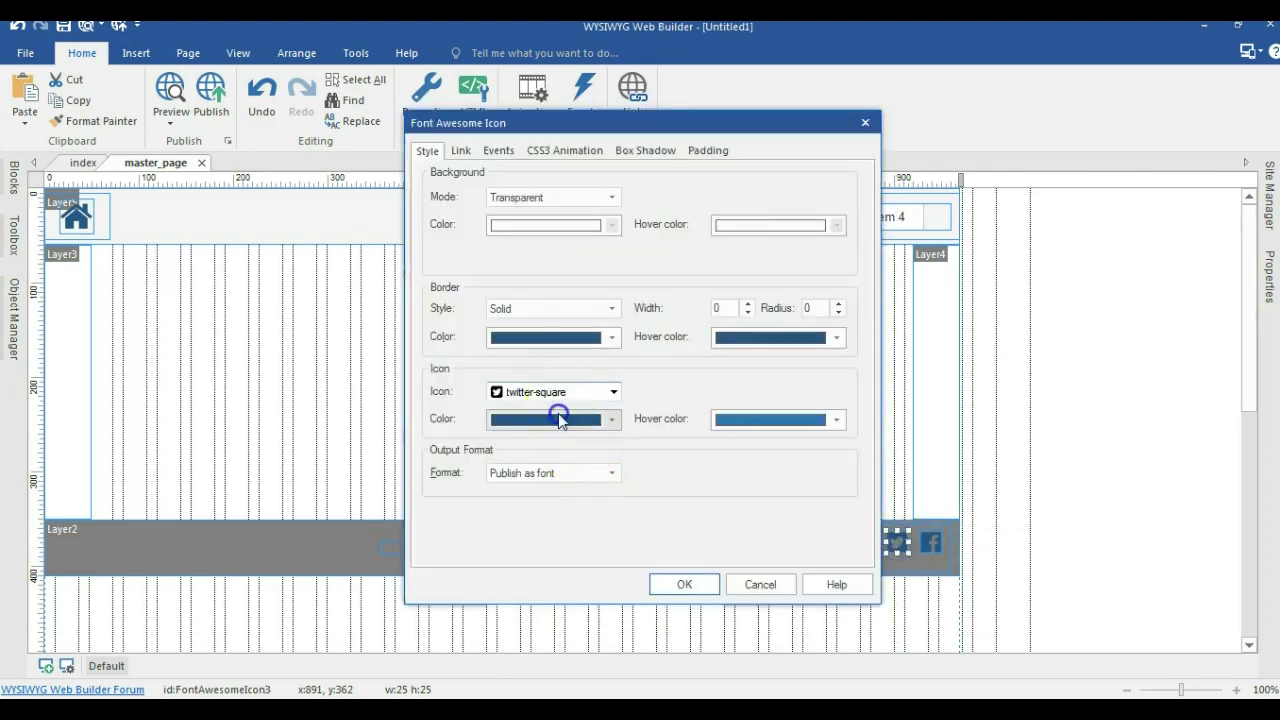
left_click(503, 588)
left_click(688, 582)
double_click(929, 543)
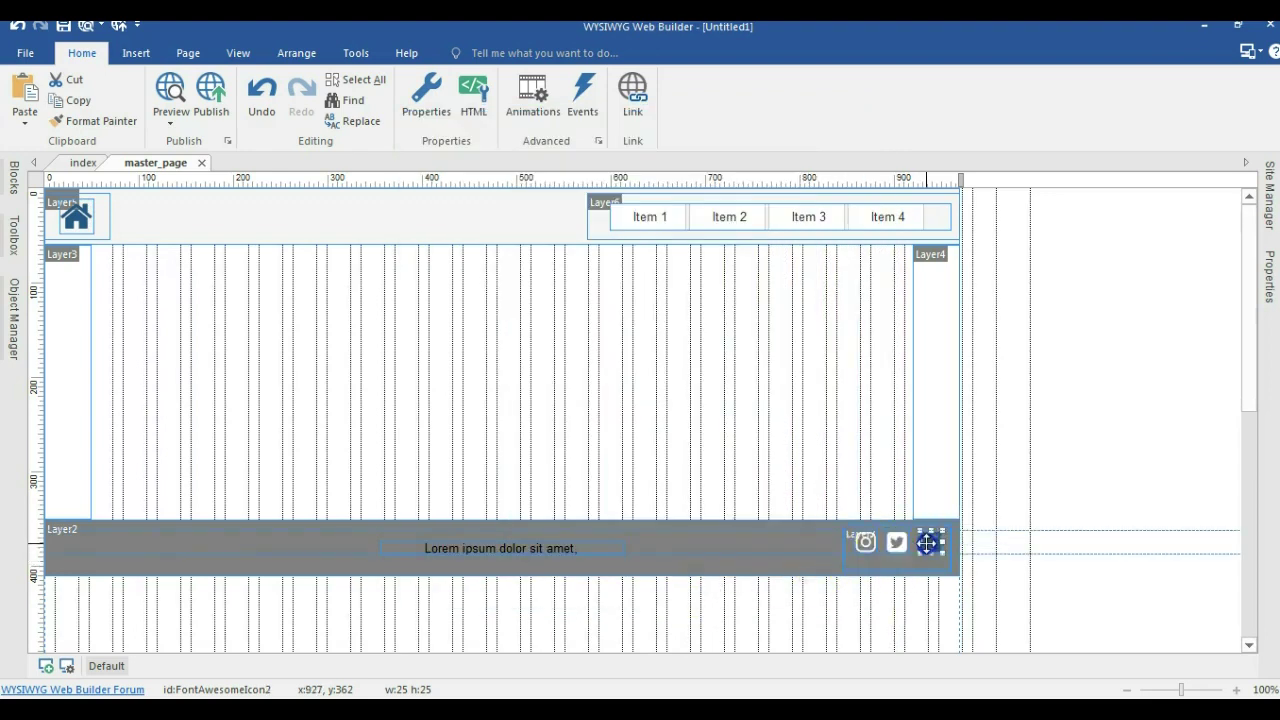
left_click(545, 419)
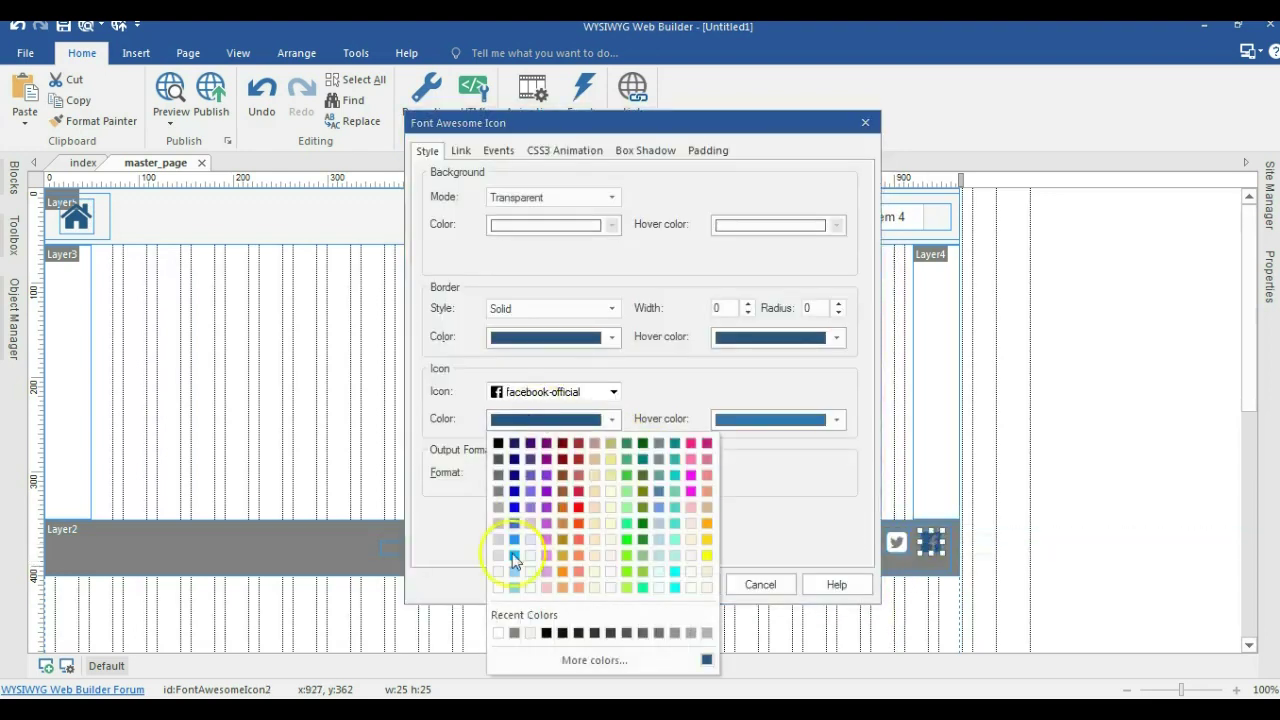
left_click(503, 588)
left_click(686, 583)
Step: Nudge the instagram icon right and select all three footer icons
left_click(866, 543)
left_click_drag(866, 543, 867, 542)
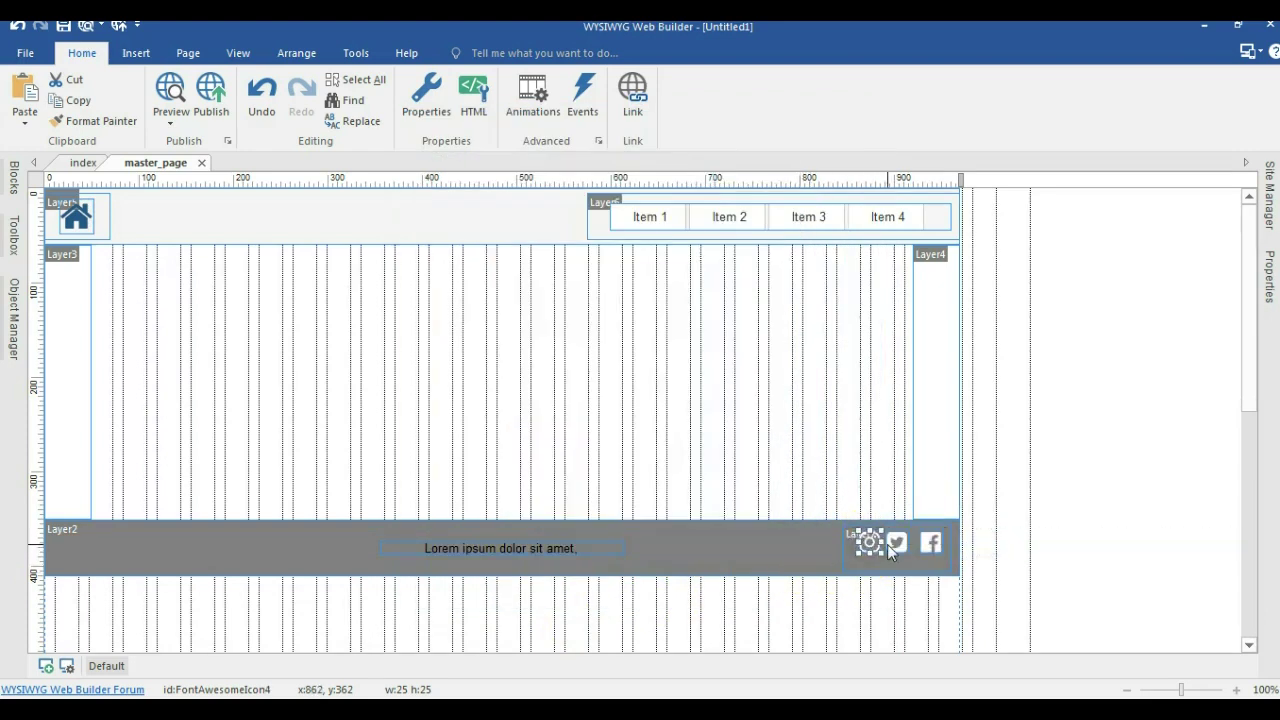
left_click(887, 544, "shift")
left_click(930, 545, "shift")
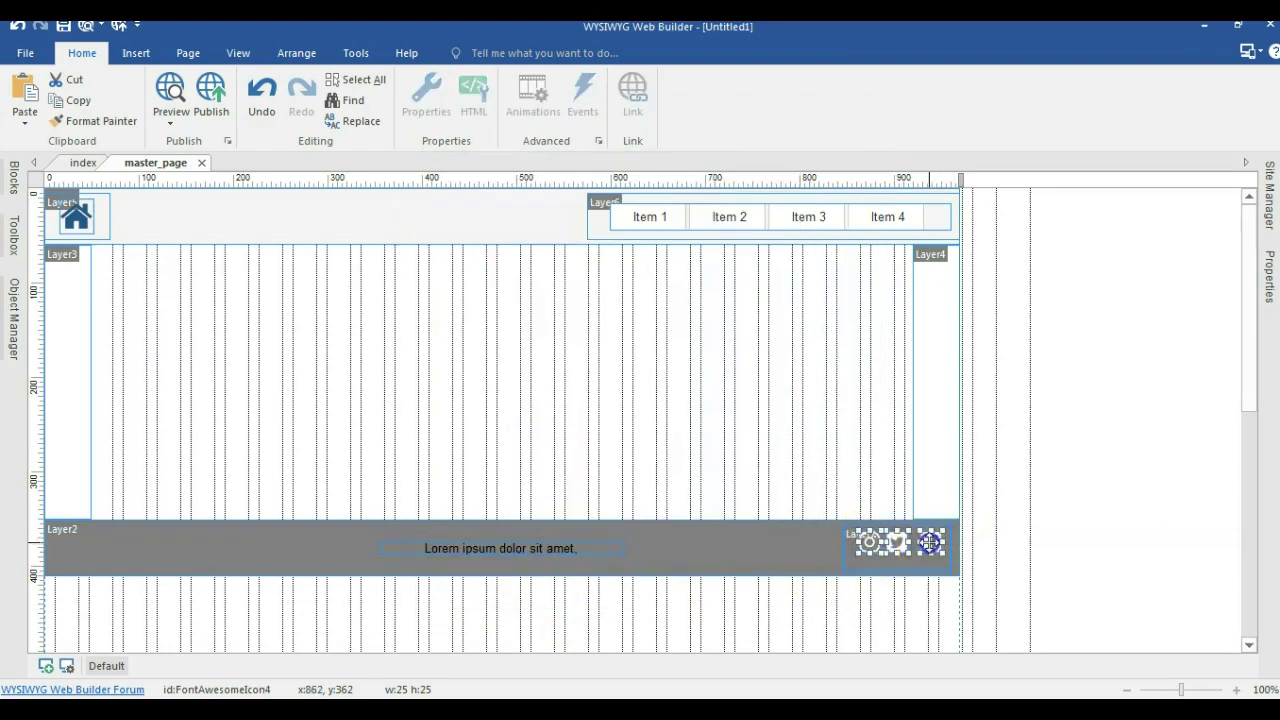
Step: Align the three icons on Middle, Distribute Horizontally, and nudge them slightly lower
left_click(294, 52)
left_click(363, 95)
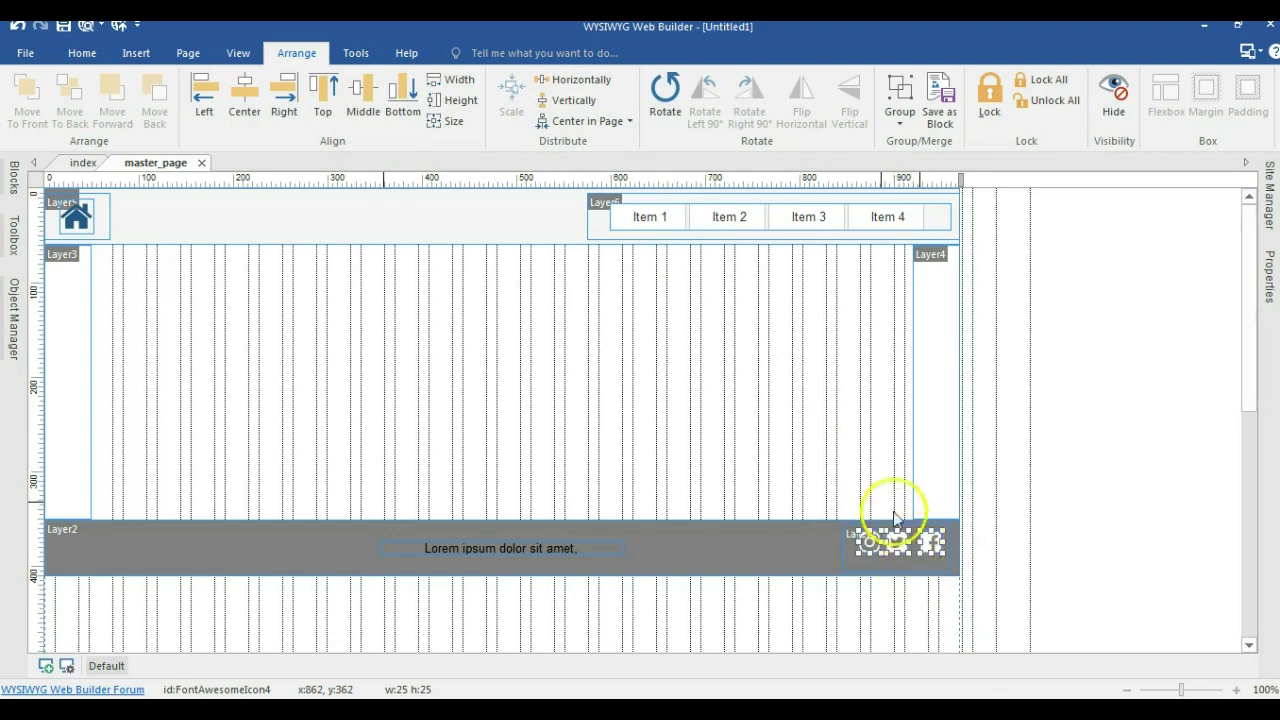
left_click(571, 84)
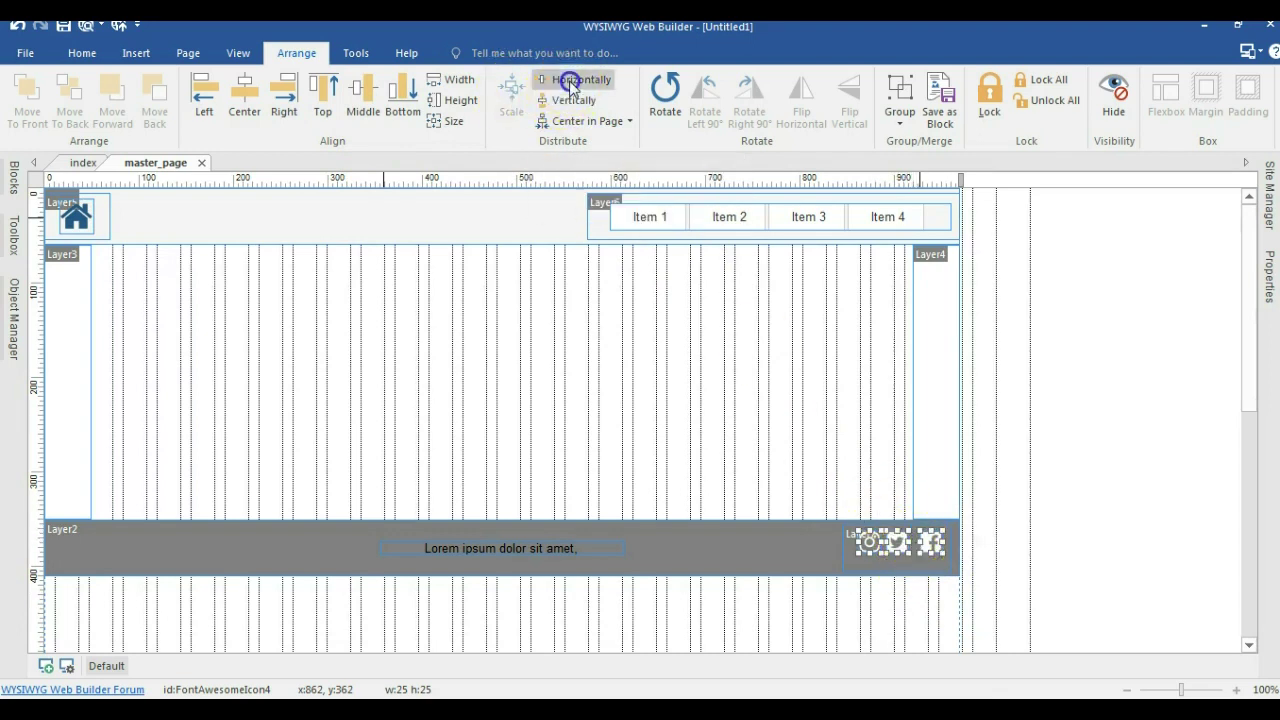
left_click_drag(896, 540, 897, 546)
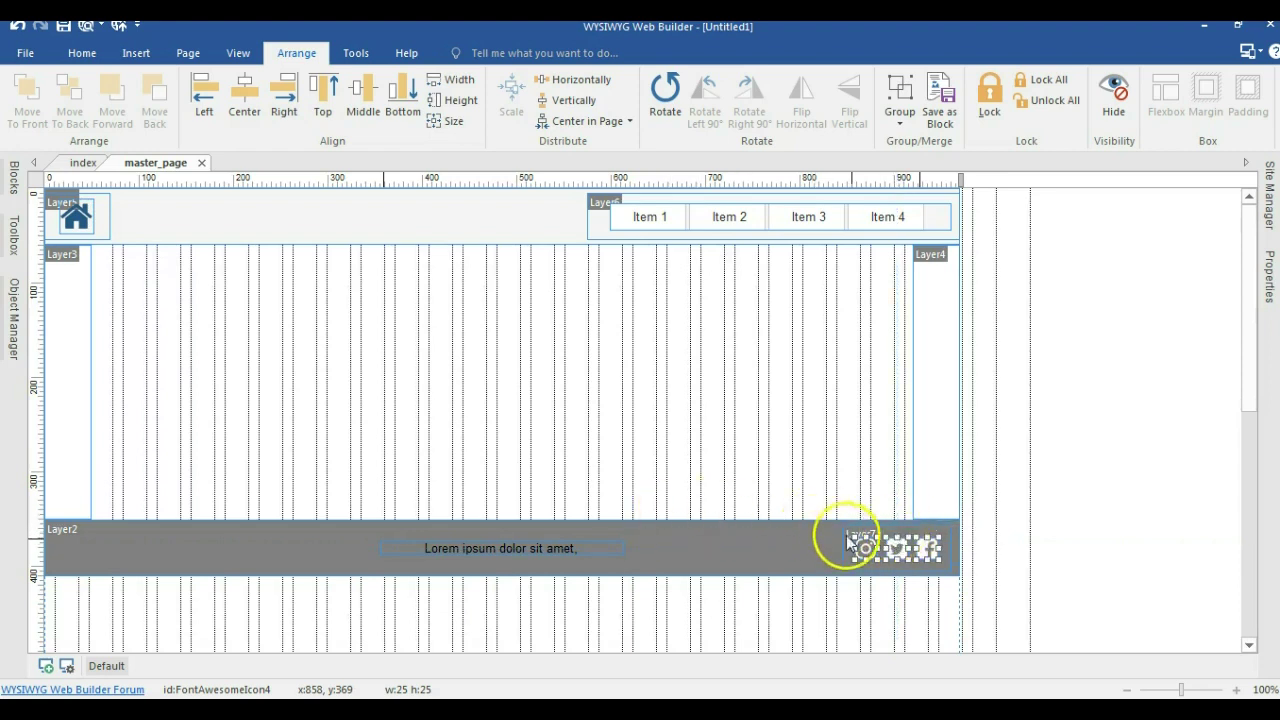
left_click(850, 546)
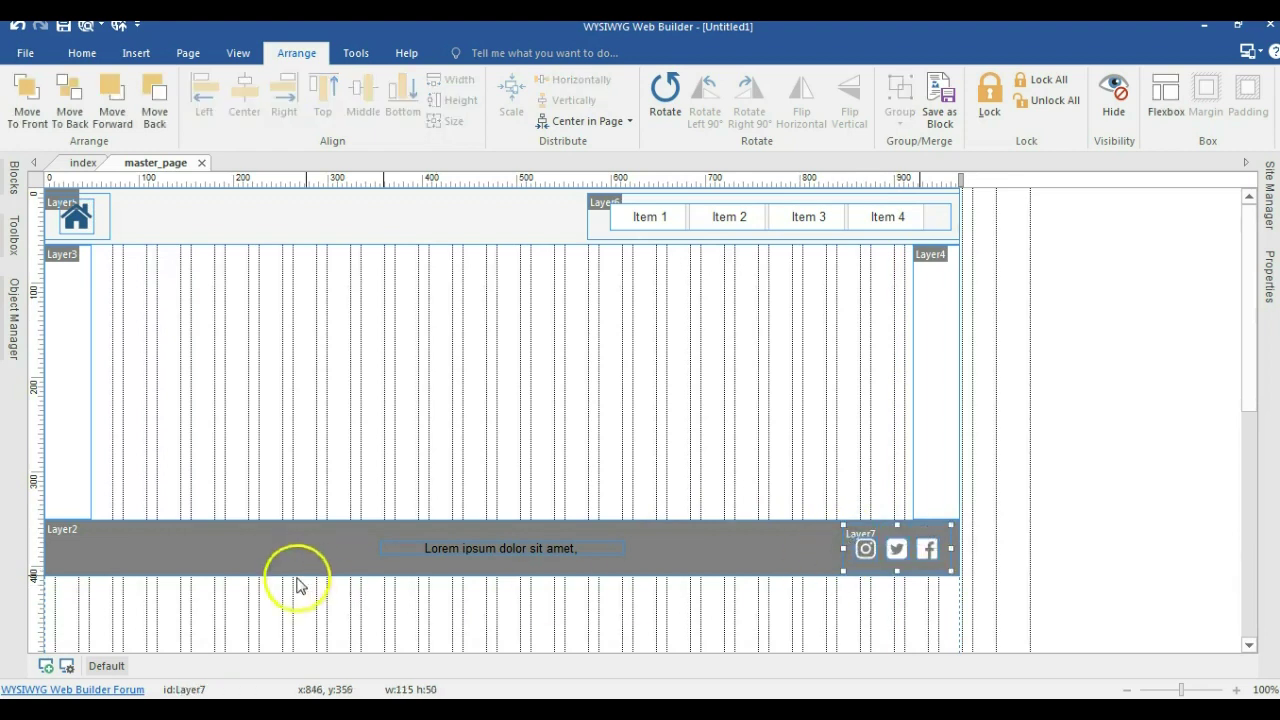
left_click(160, 593)
Step: Paste a new layer, Layer8, and move it below the footer's left side
key("ctrl+v")
left_click(177, 613)
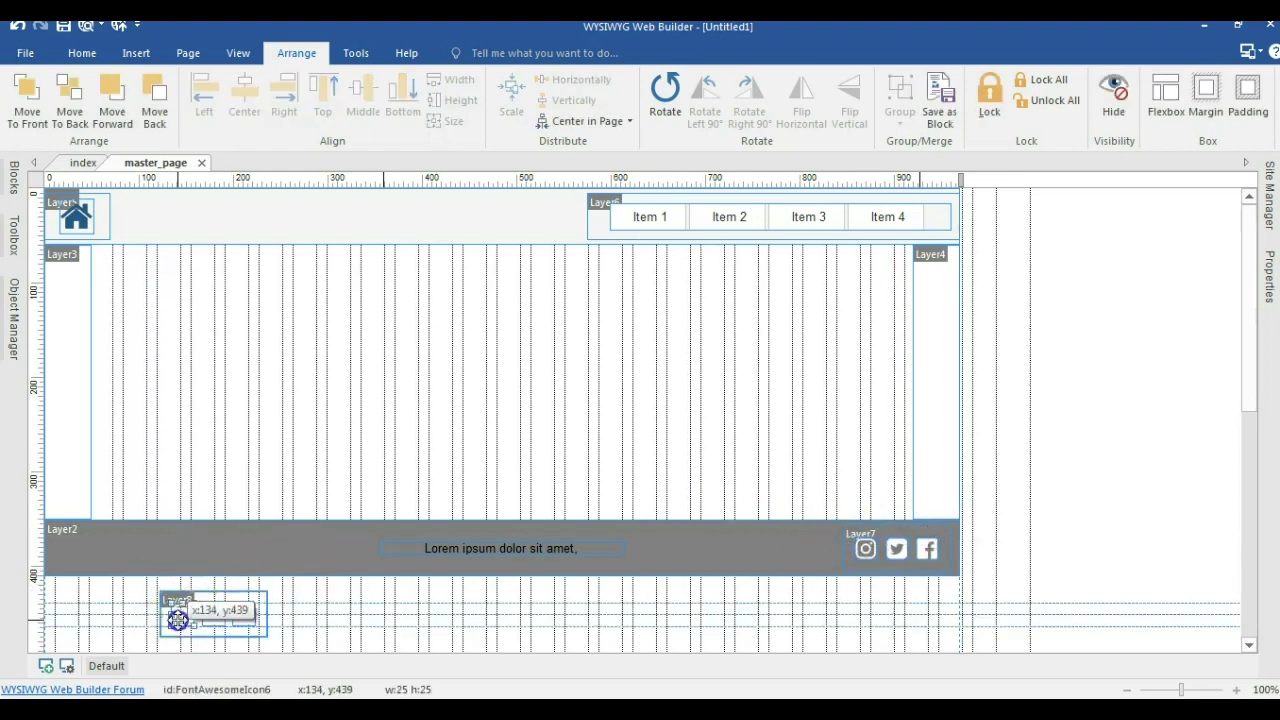
left_click_drag(204, 621, 311, 550)
Step: Duplicate the footer Lorem ipsum text, left-align the copy, and narrow it to the left
left_click(463, 550)
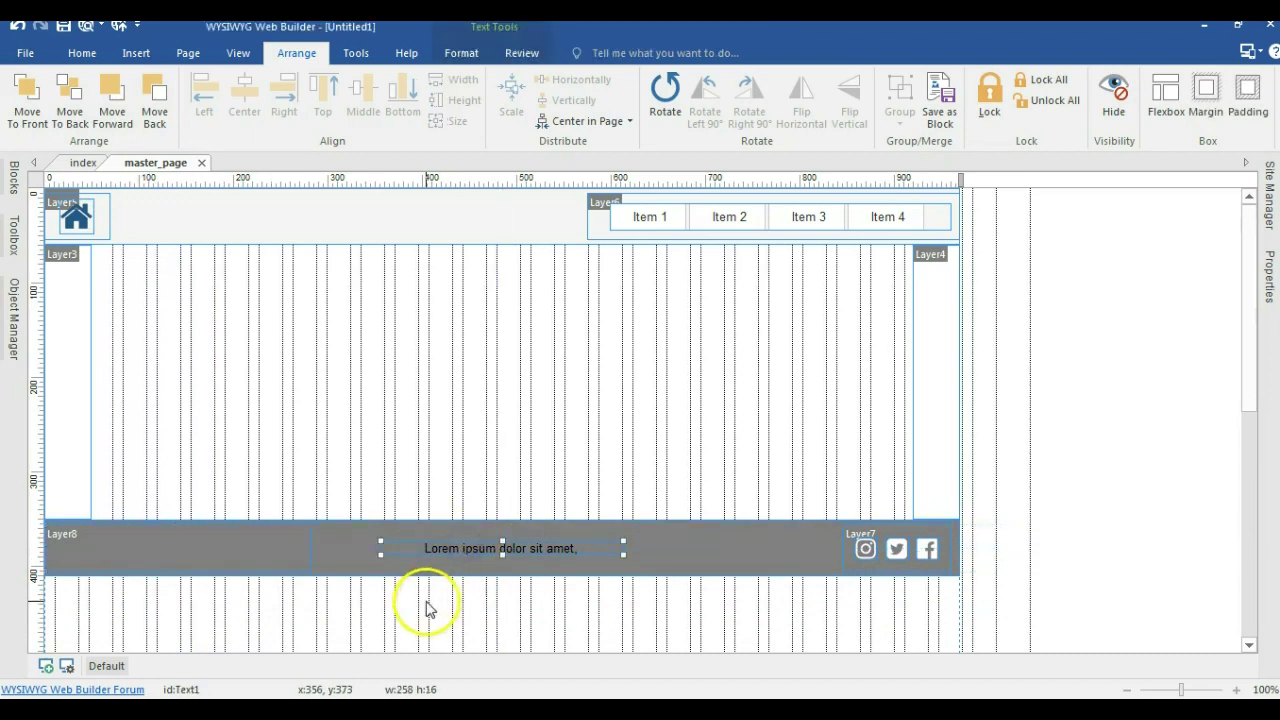
key("ctrl+v")
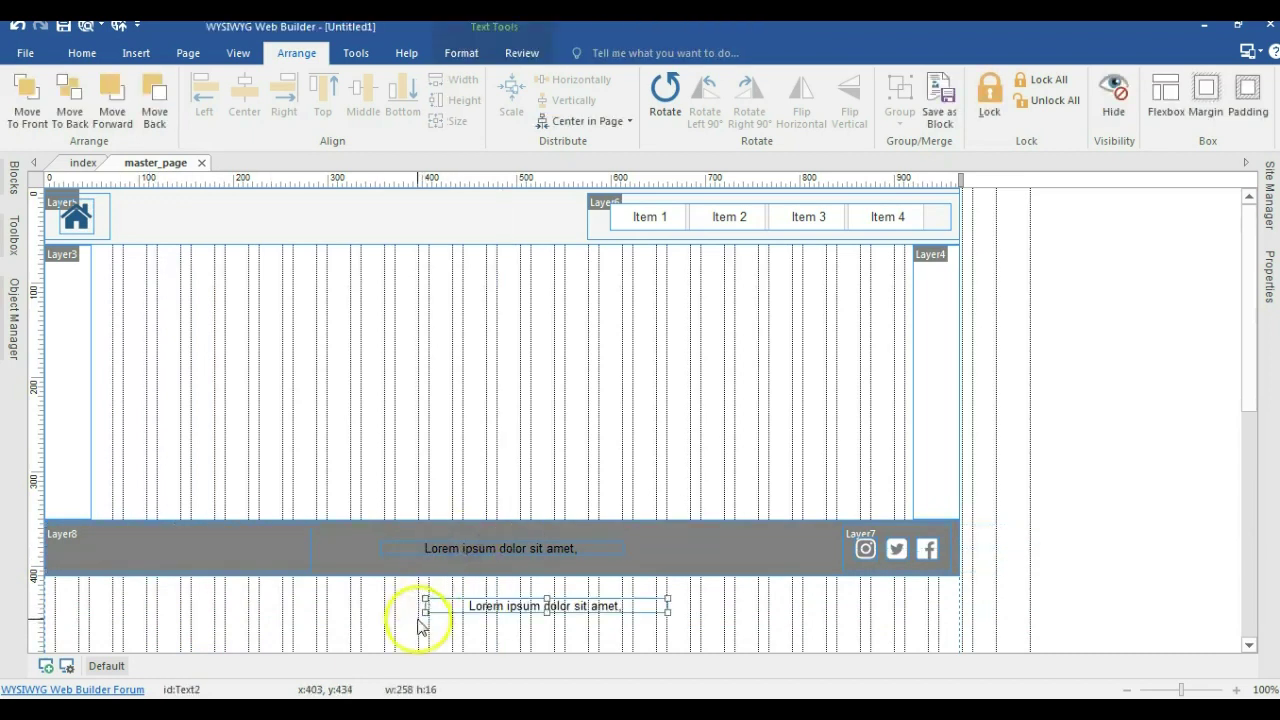
double_click(536, 601)
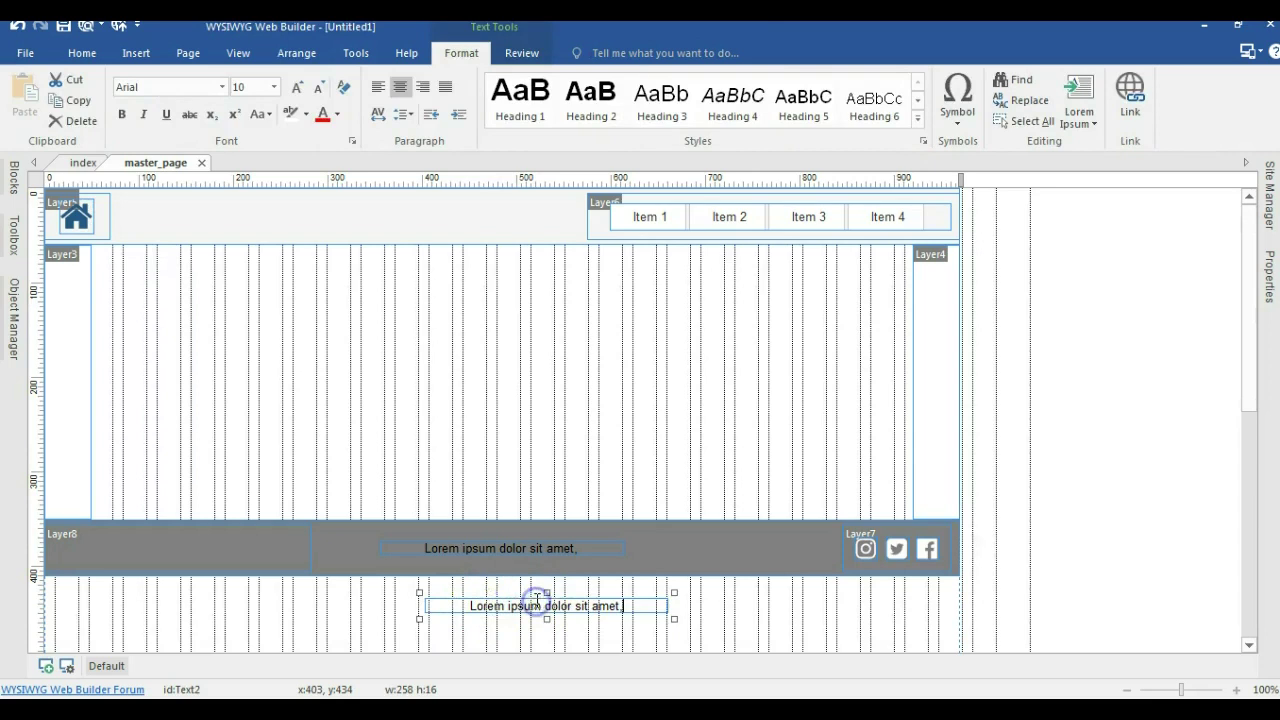
left_click(380, 89)
left_click(757, 594)
left_click(653, 607)
left_click_drag(653, 607, 218, 546)
double_click(270, 543)
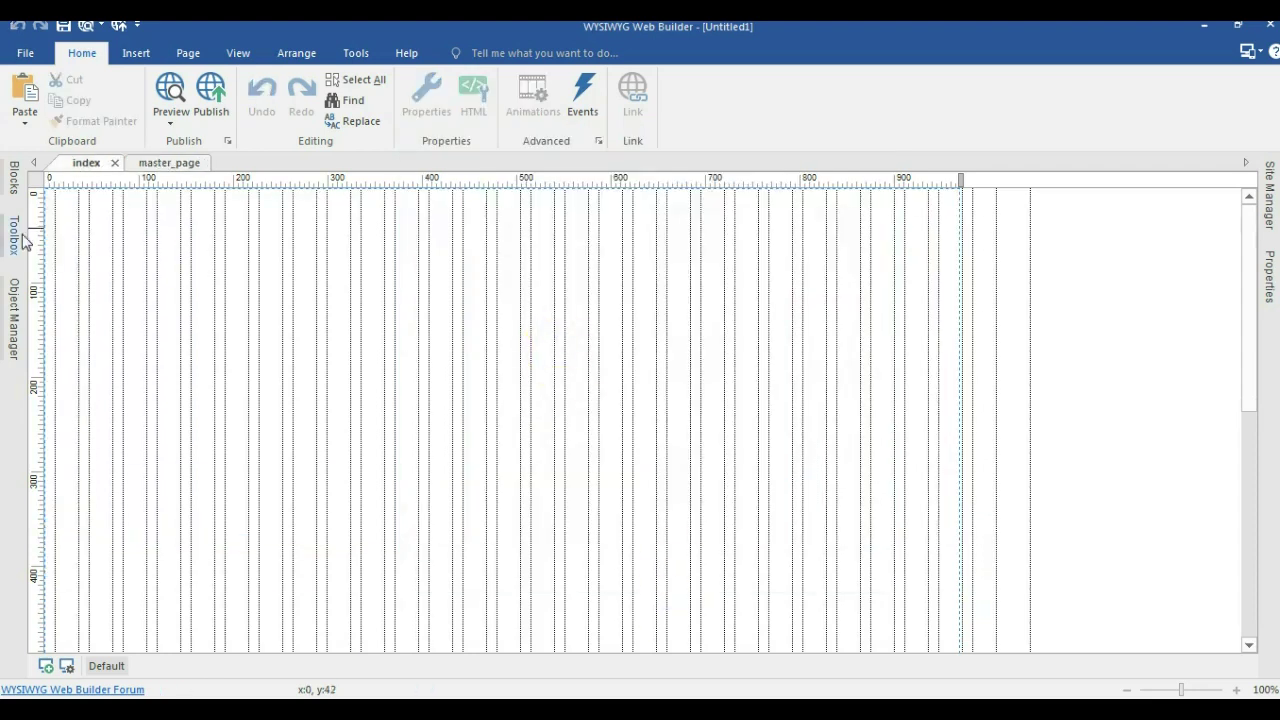
left_click(14, 236)
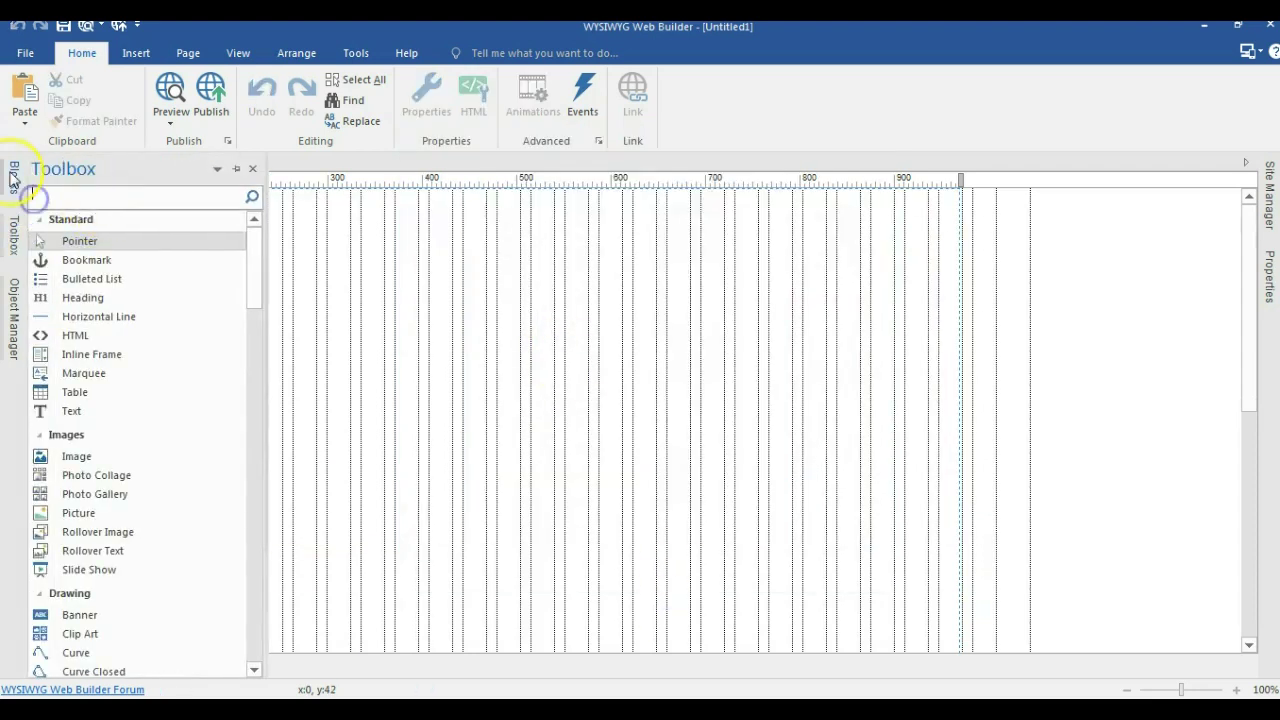
Step: Draw a new layer at the page's top-left, sized about 970 by 332
left_click(13, 178)
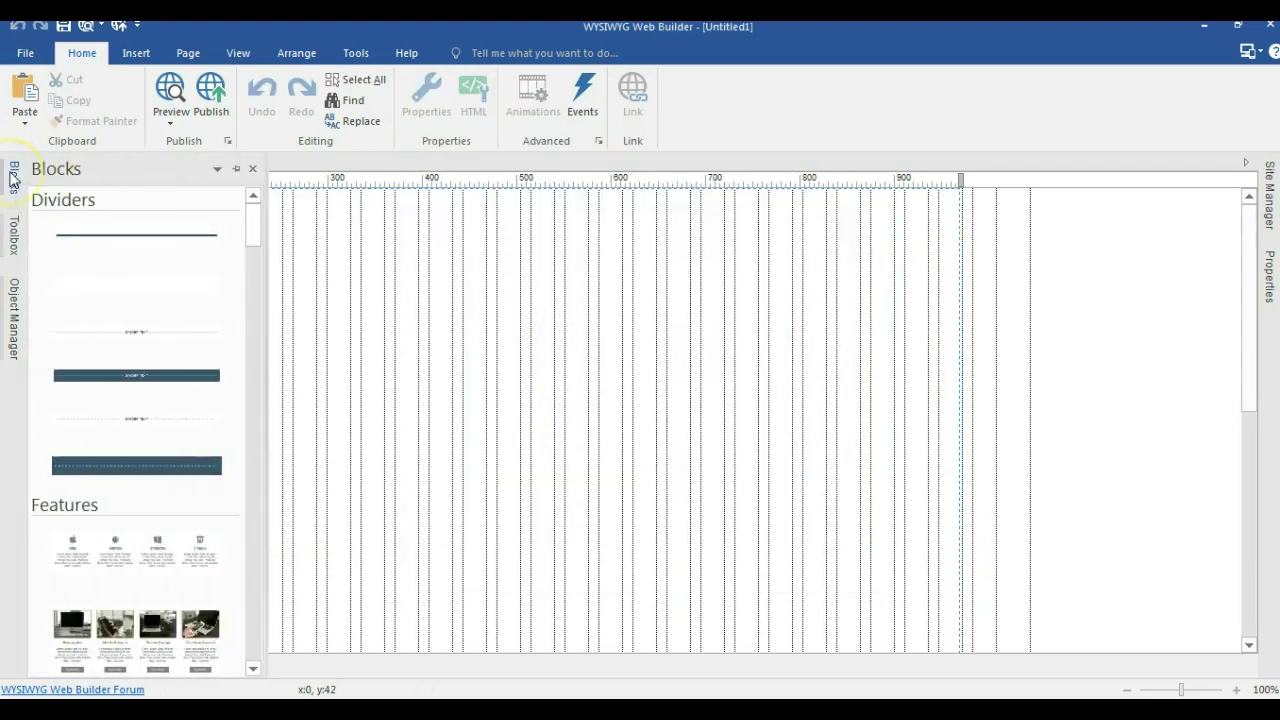
left_click(14, 318)
left_click(14, 236)
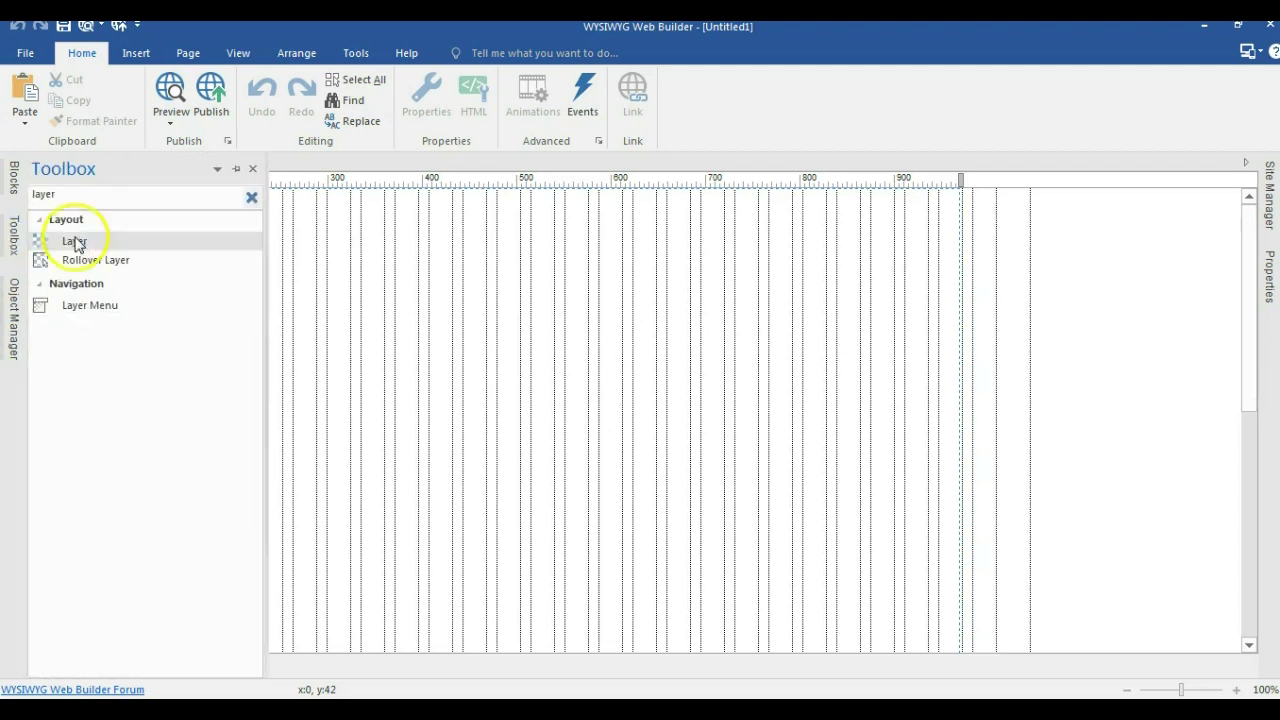
left_click_drag(363, 257, 599, 381)
left_click_drag(435, 329, 177, 291)
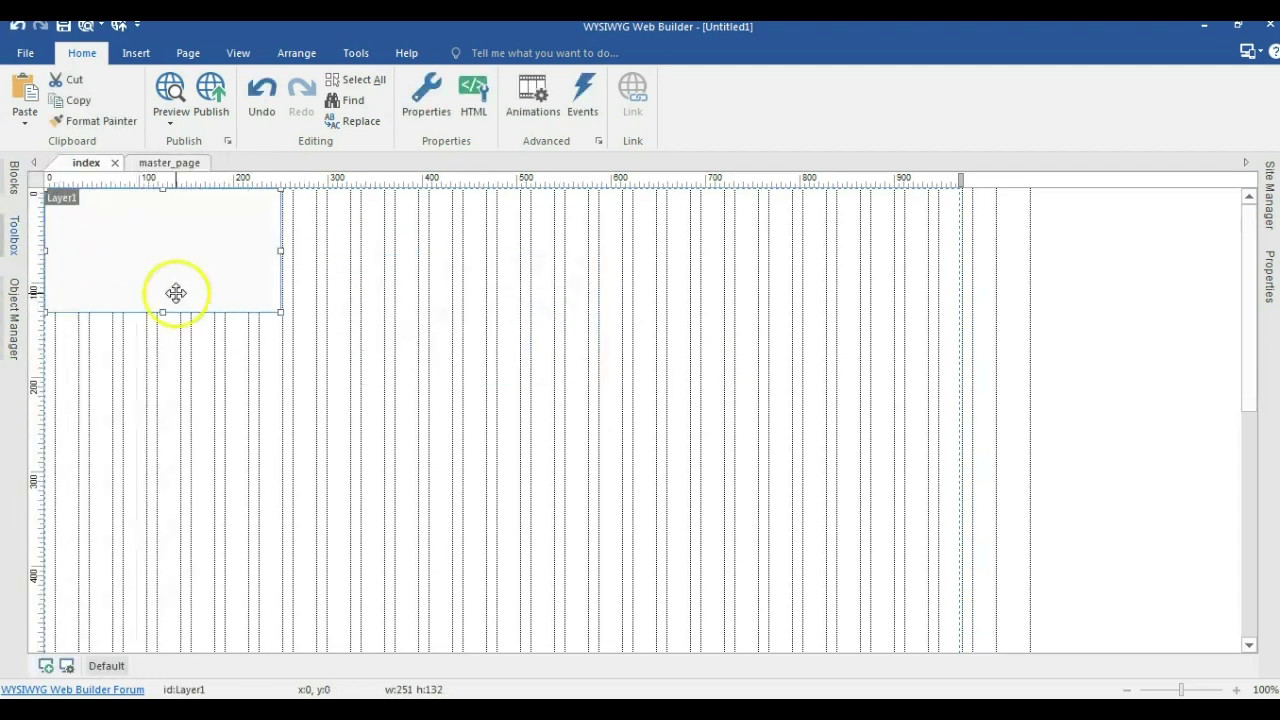
left_click_drag(279, 311, 960, 500)
Step: Give the new layer a solid red background
double_click(631, 363)
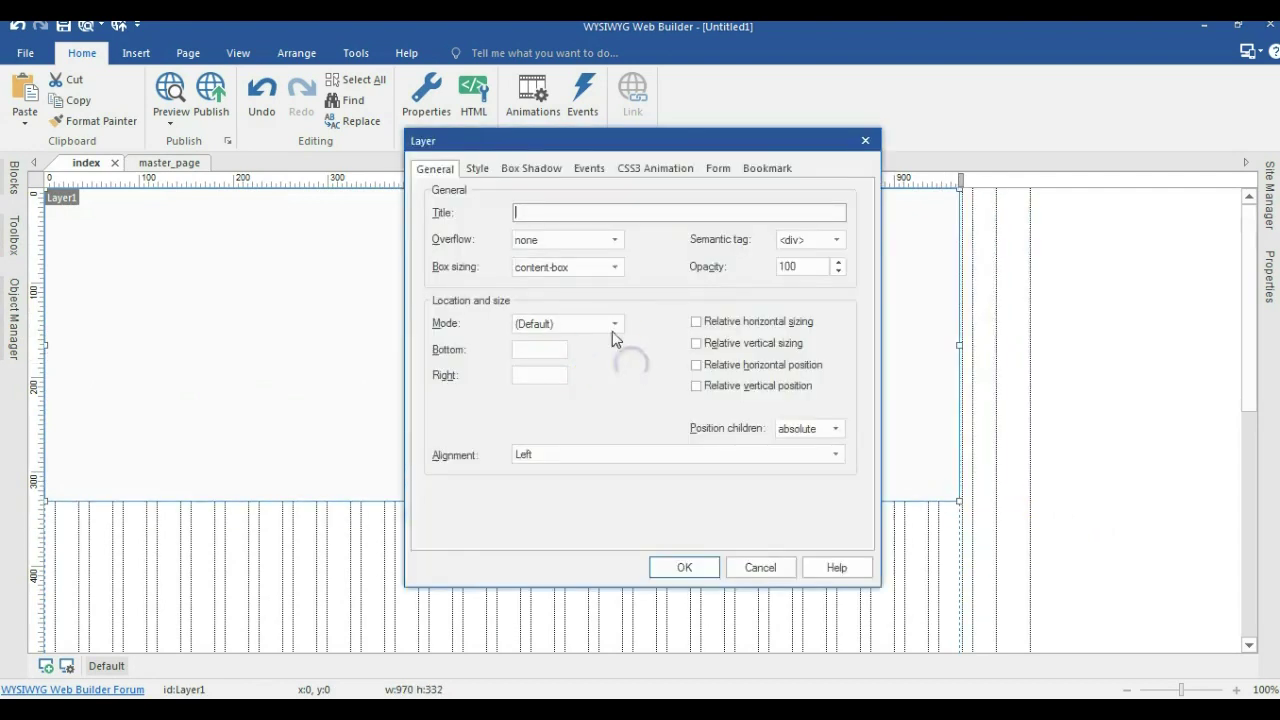
left_click(478, 170)
left_click(569, 267)
left_click(574, 298)
left_click(578, 294)
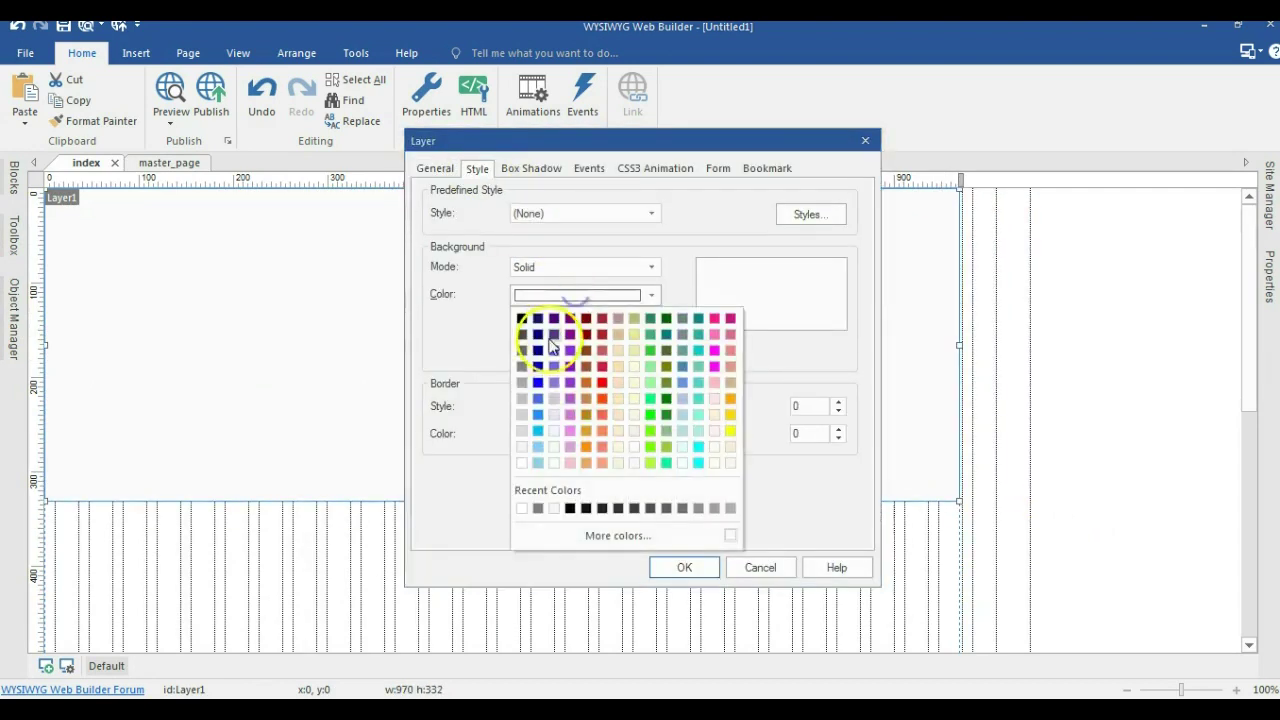
left_click(602, 382)
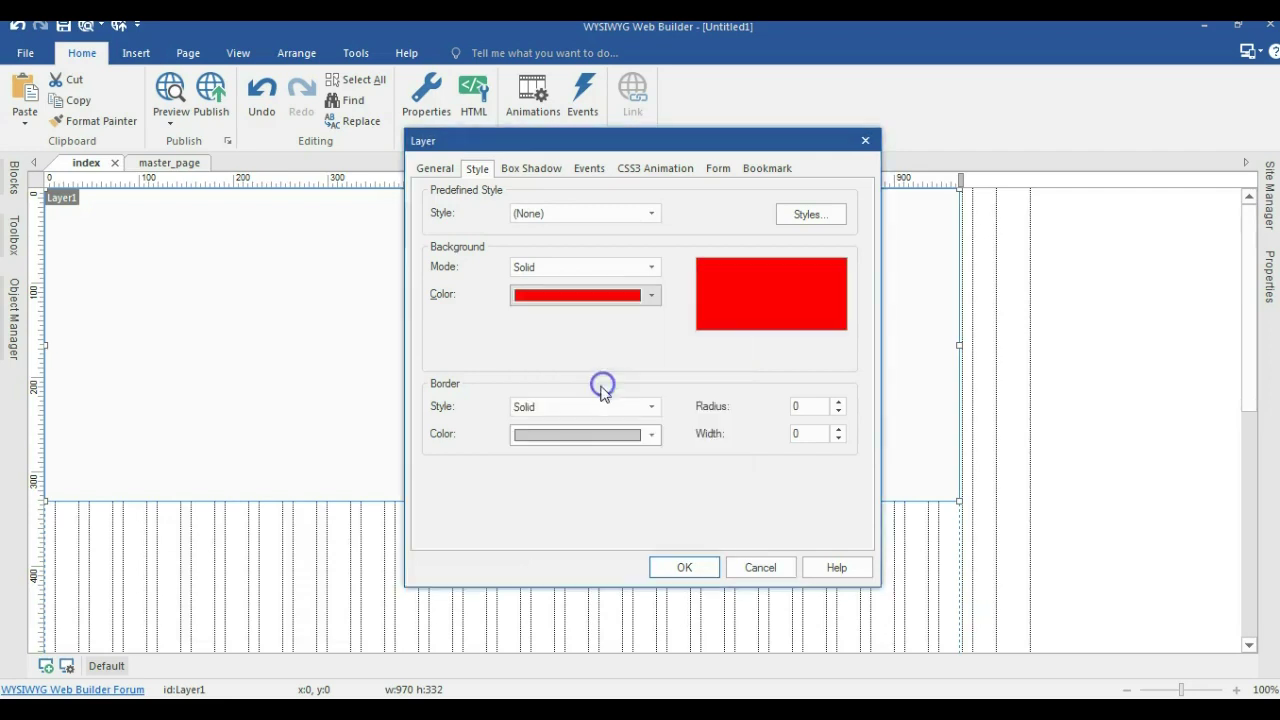
left_click(690, 572)
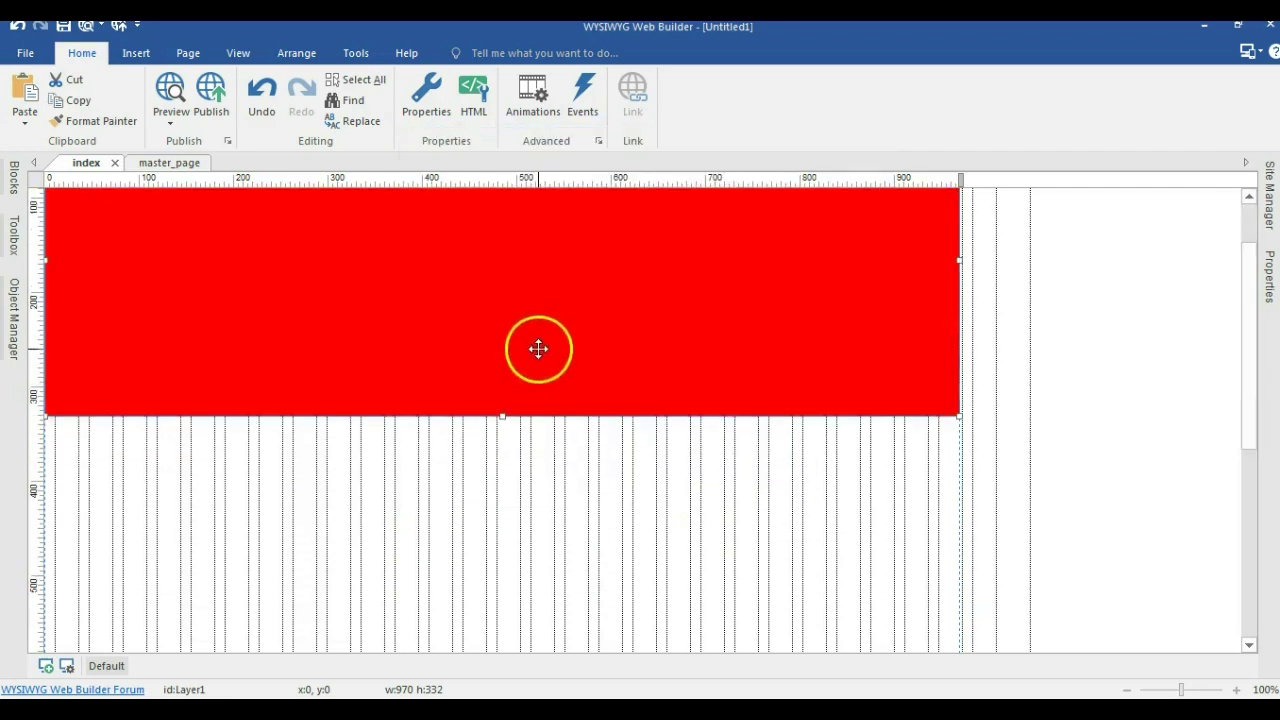
Step: Draw a text box below the red banner, widened to 823 pixels
left_click(18, 245)
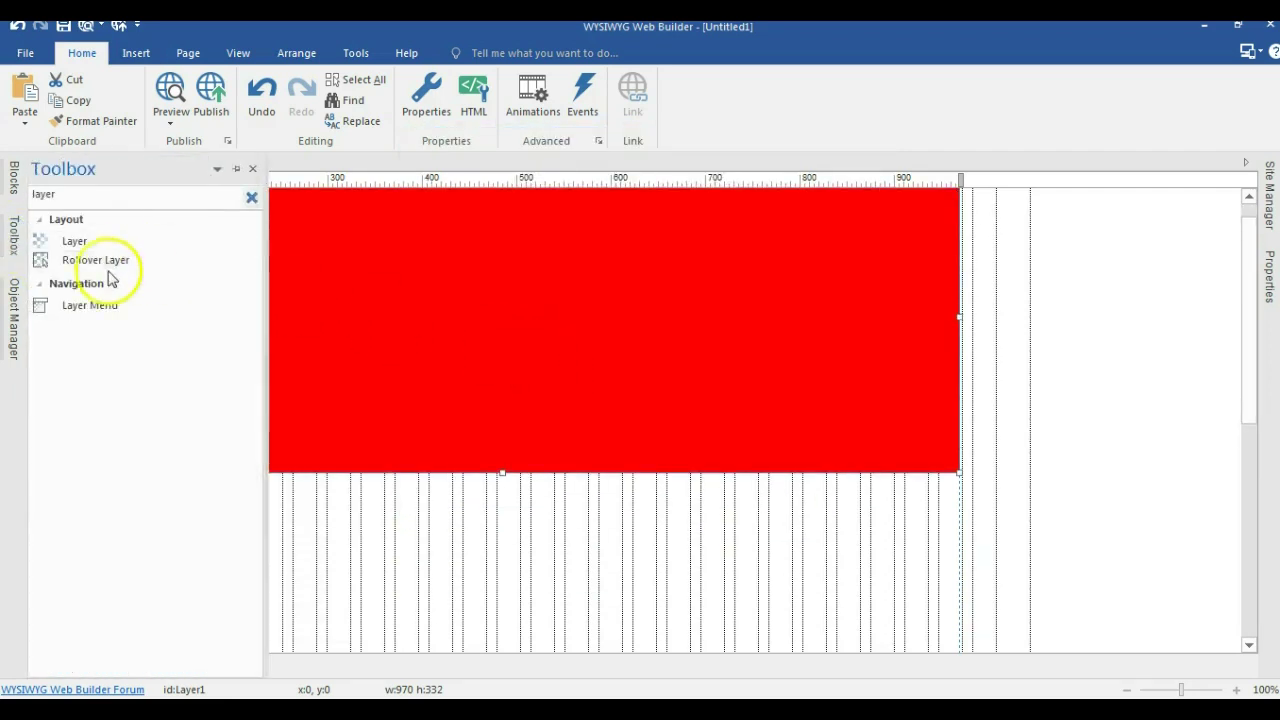
left_click(256, 198)
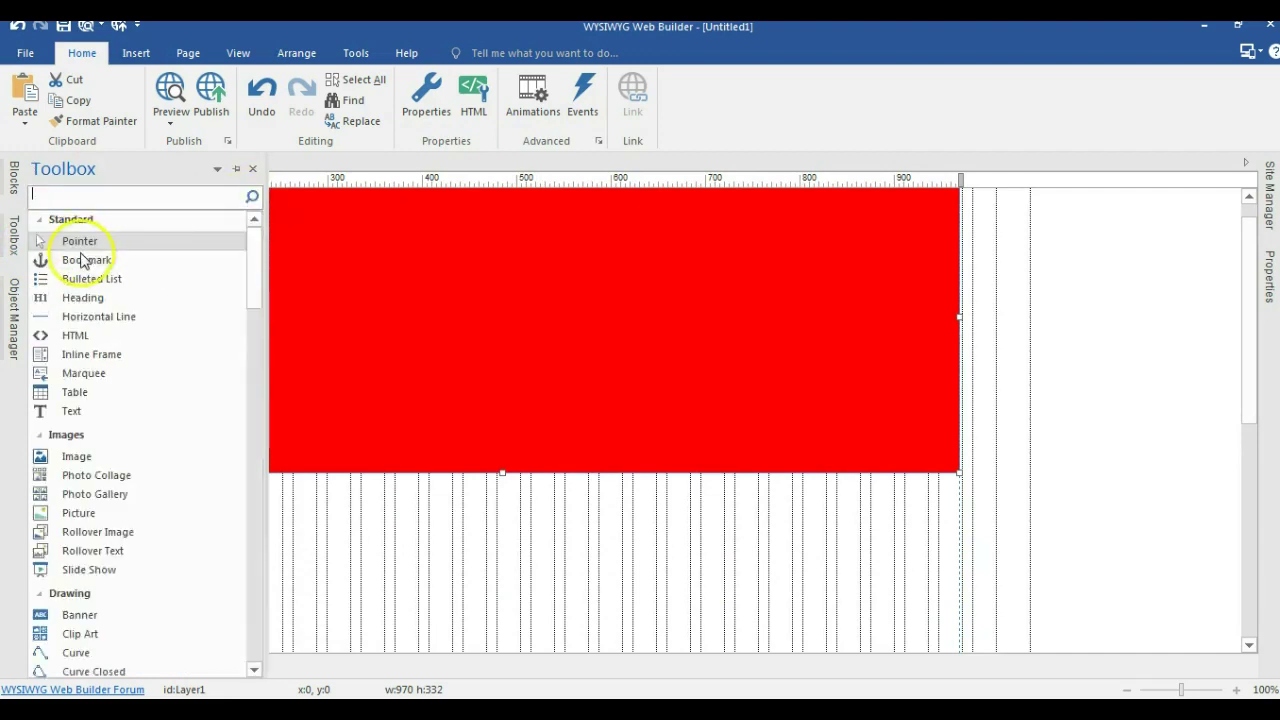
left_click(52, 410)
left_click_drag(300, 516, 914, 594)
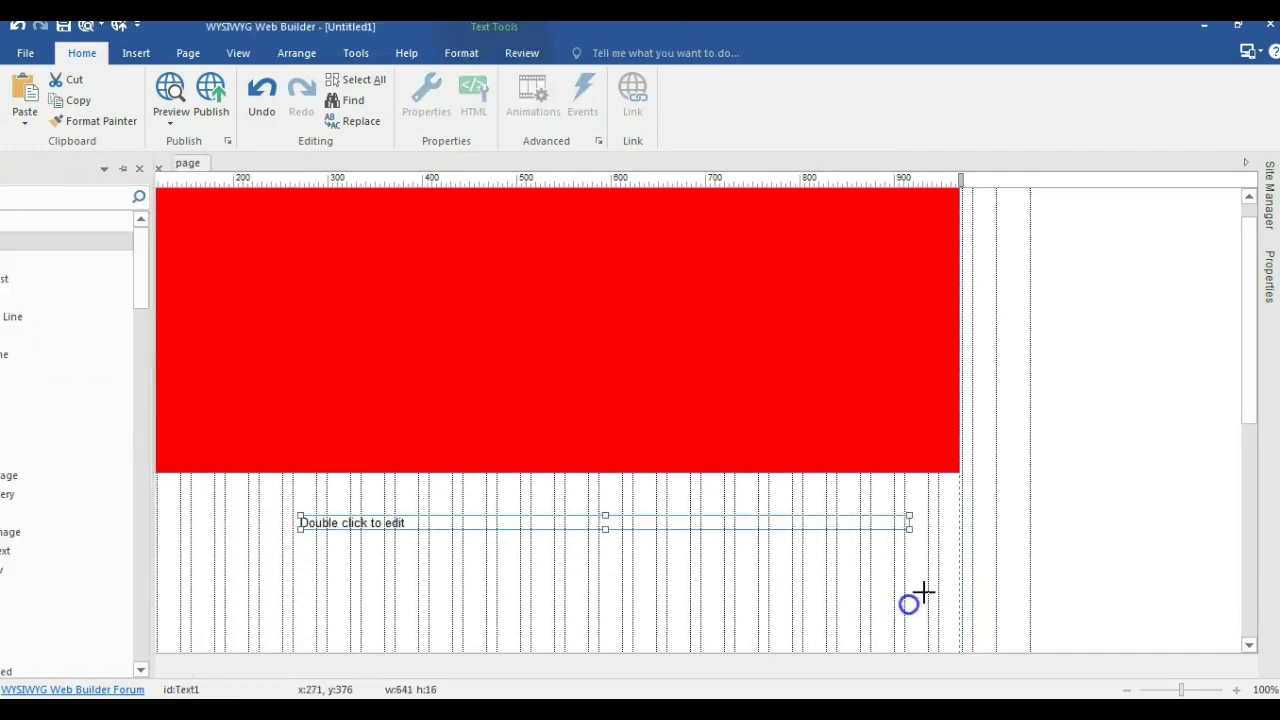
left_click_drag(760, 523, 566, 517)
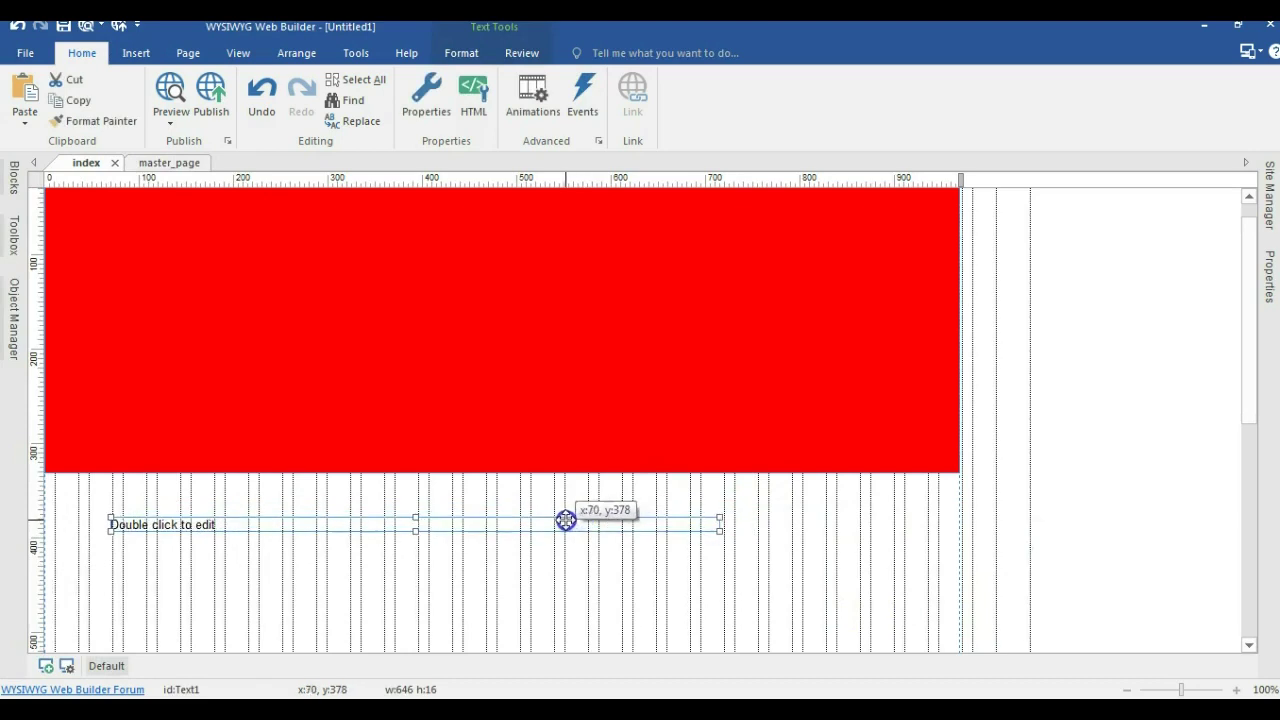
left_click_drag(721, 525, 890, 525)
Step: Fill the text box with ten paragraphs of Lorem Ipsum
left_click_drag(230, 518, 54, 508)
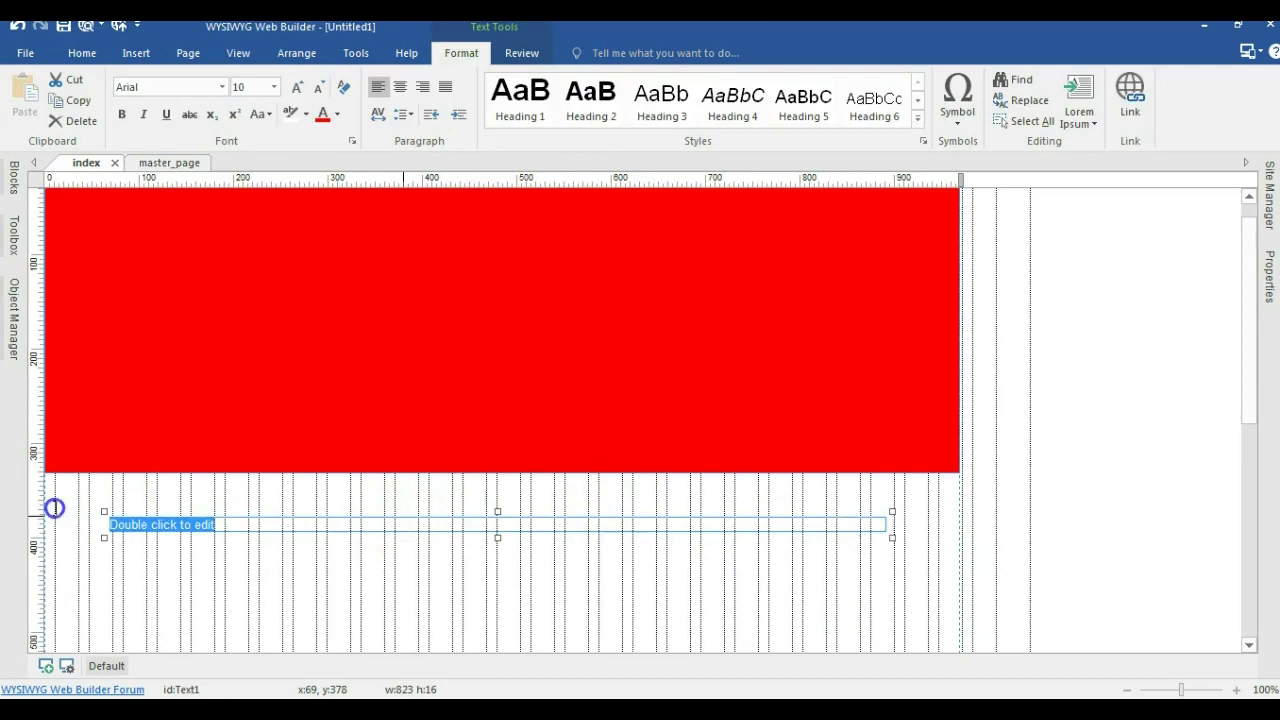
left_click(1079, 118)
left_click(1090, 350)
left_click(971, 343)
Step: Nudge the Lorem Ipsum text box and center the index page horizontally in Page Properties
scroll(1031, 366, "down", 2)
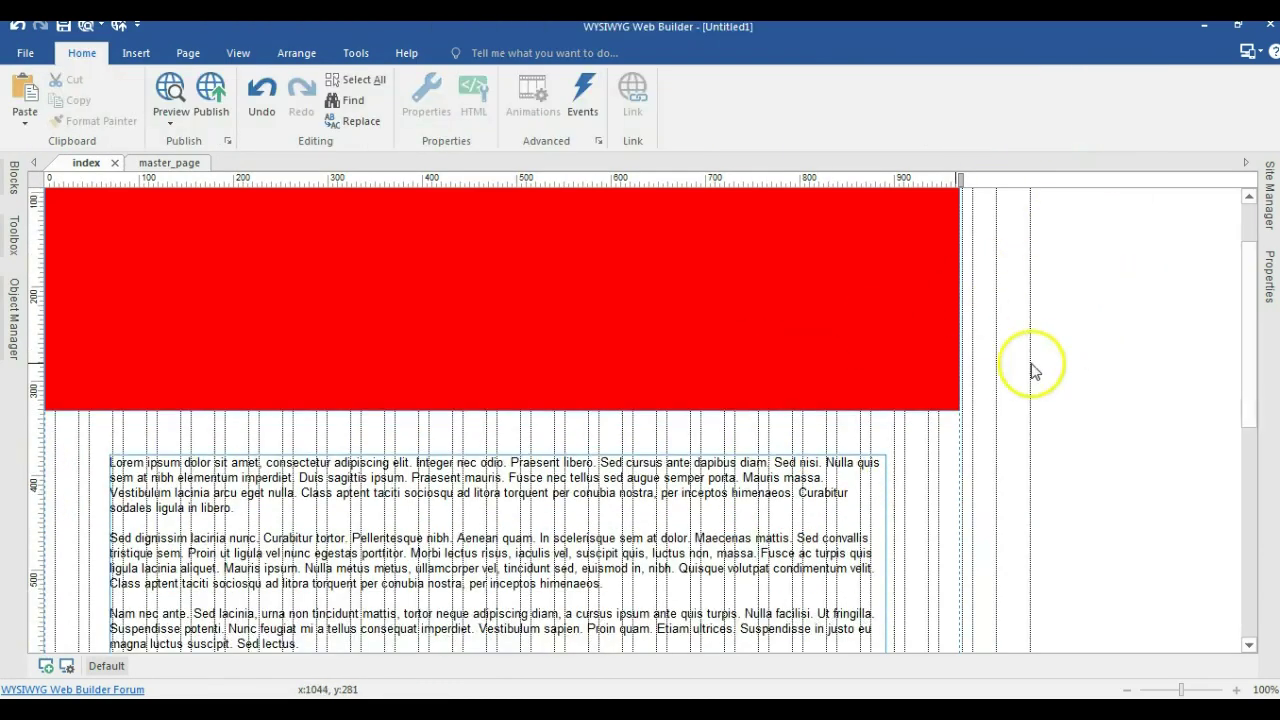
scroll(874, 391, "up", 3)
left_click_drag(629, 572, 633, 568)
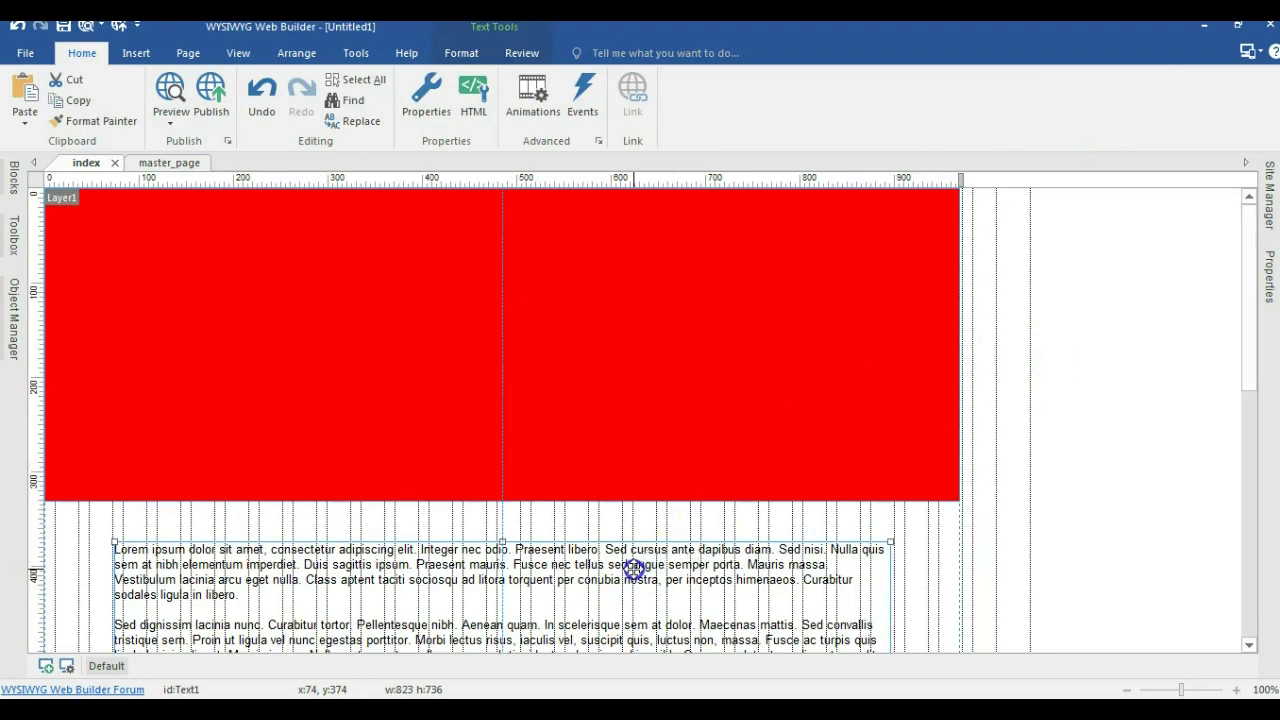
right_click(1007, 378)
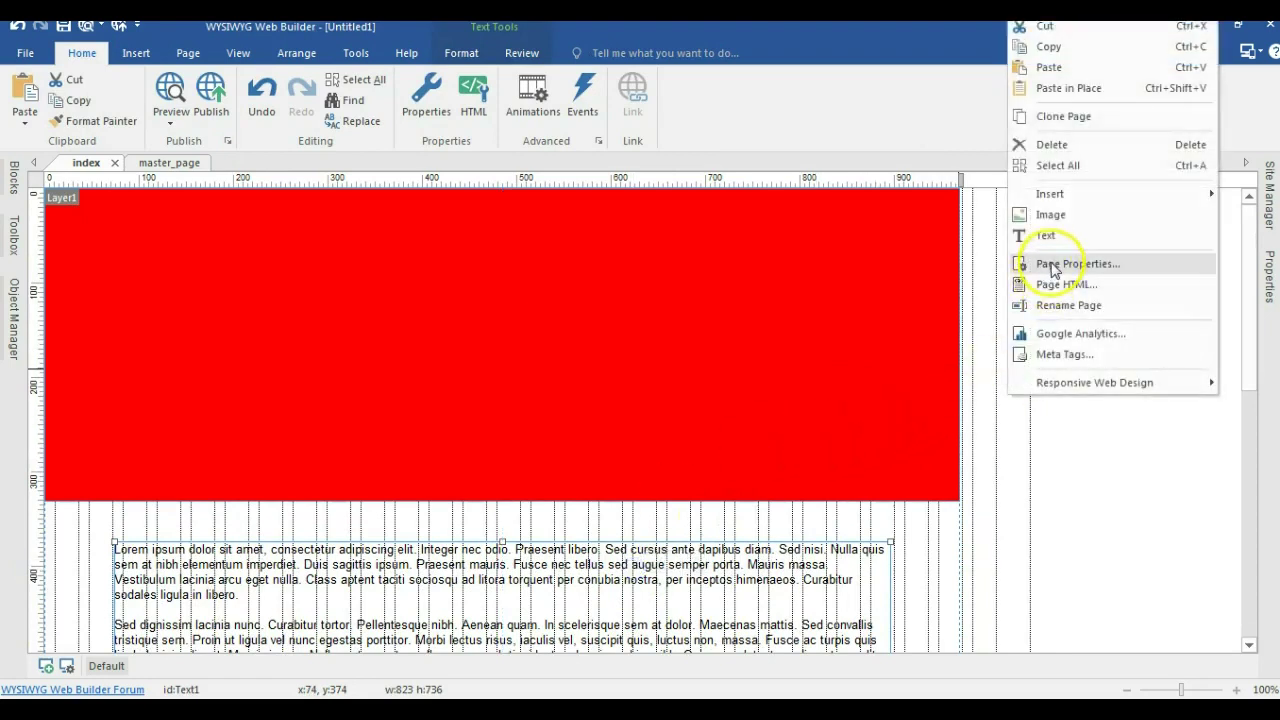
left_click(1052, 266)
left_click(660, 365)
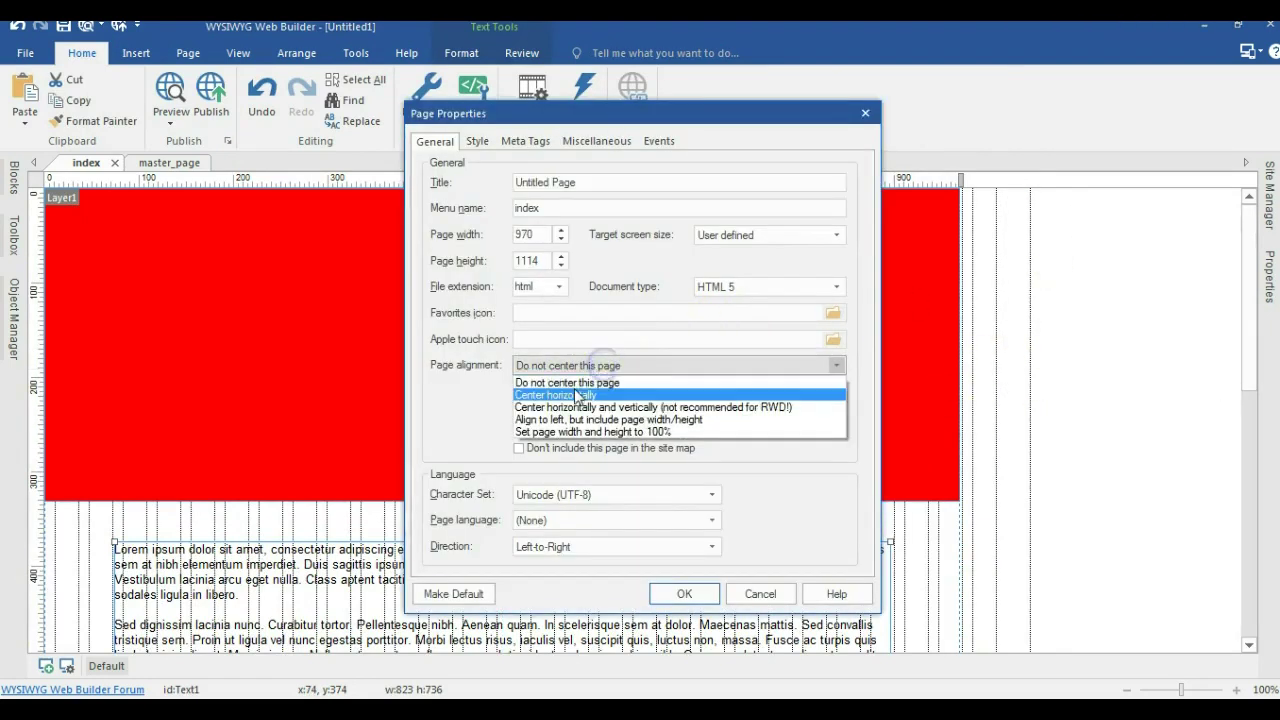
left_click(576, 393)
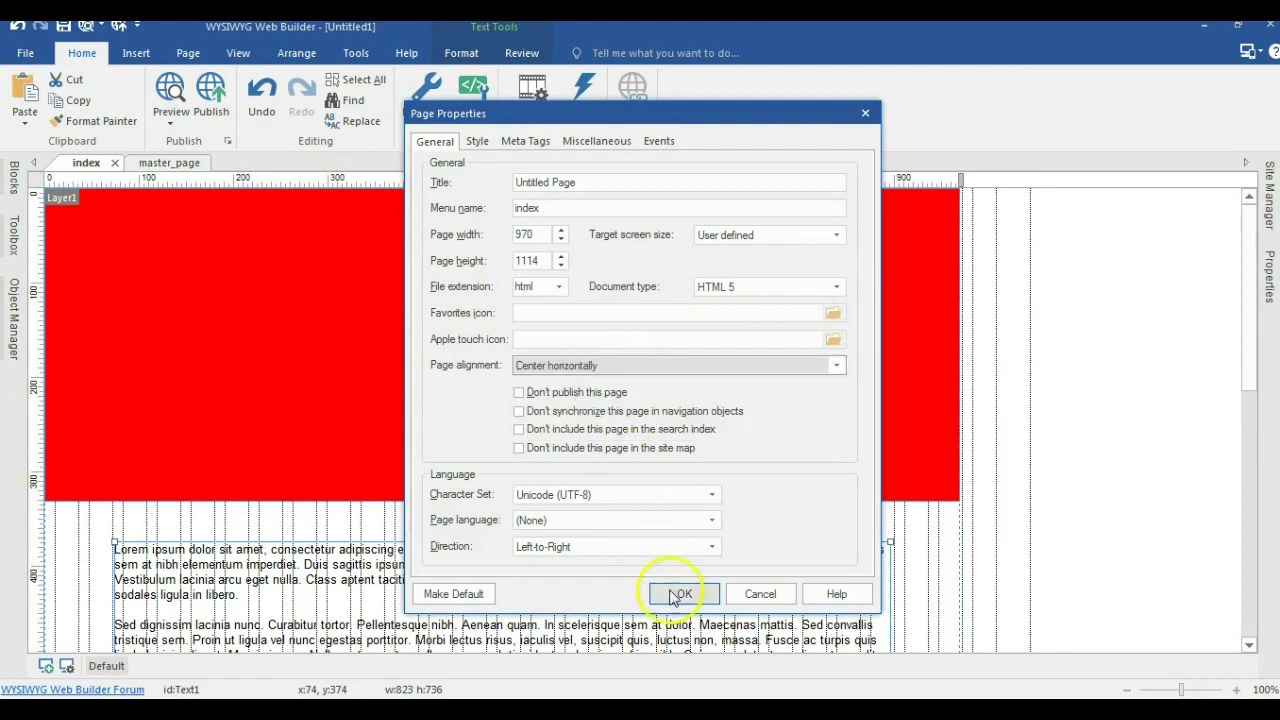
left_click(670, 593)
Step: Give the red banner Layer1 relative horizontal sizing and Center alignment
left_click(575, 422)
double_click(570, 408)
left_click(753, 326)
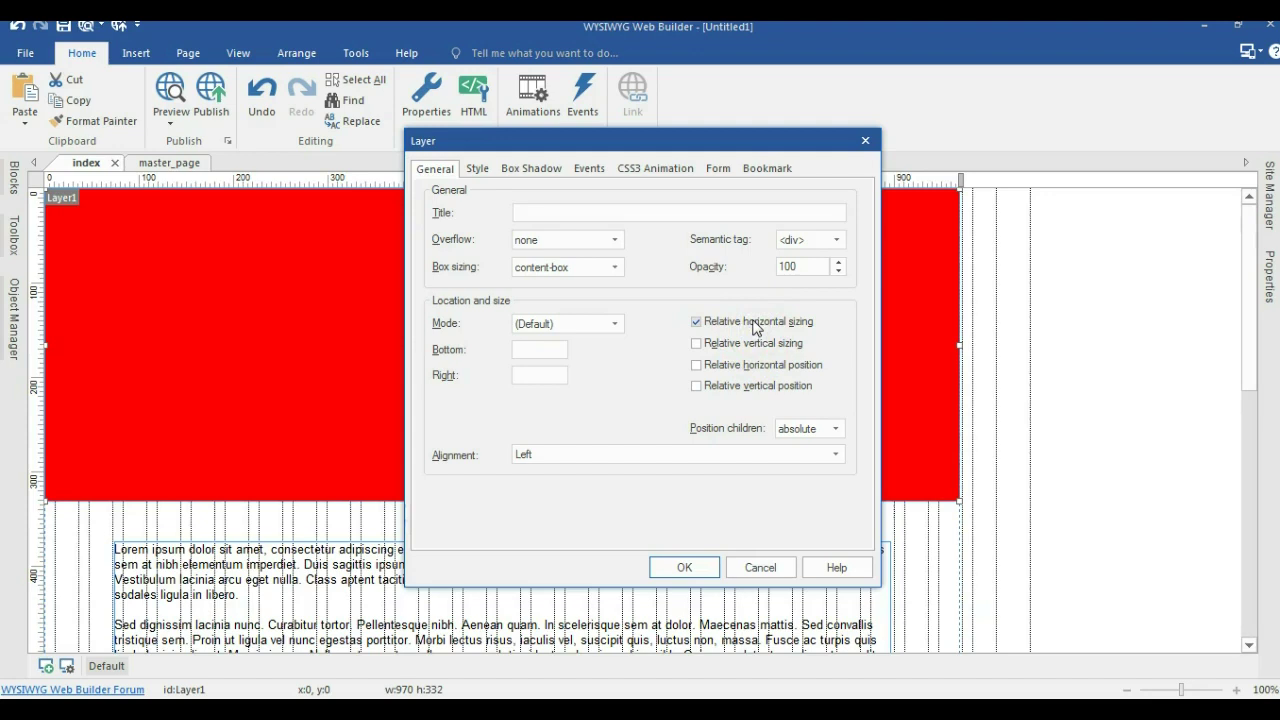
left_click(583, 455)
left_click(569, 483)
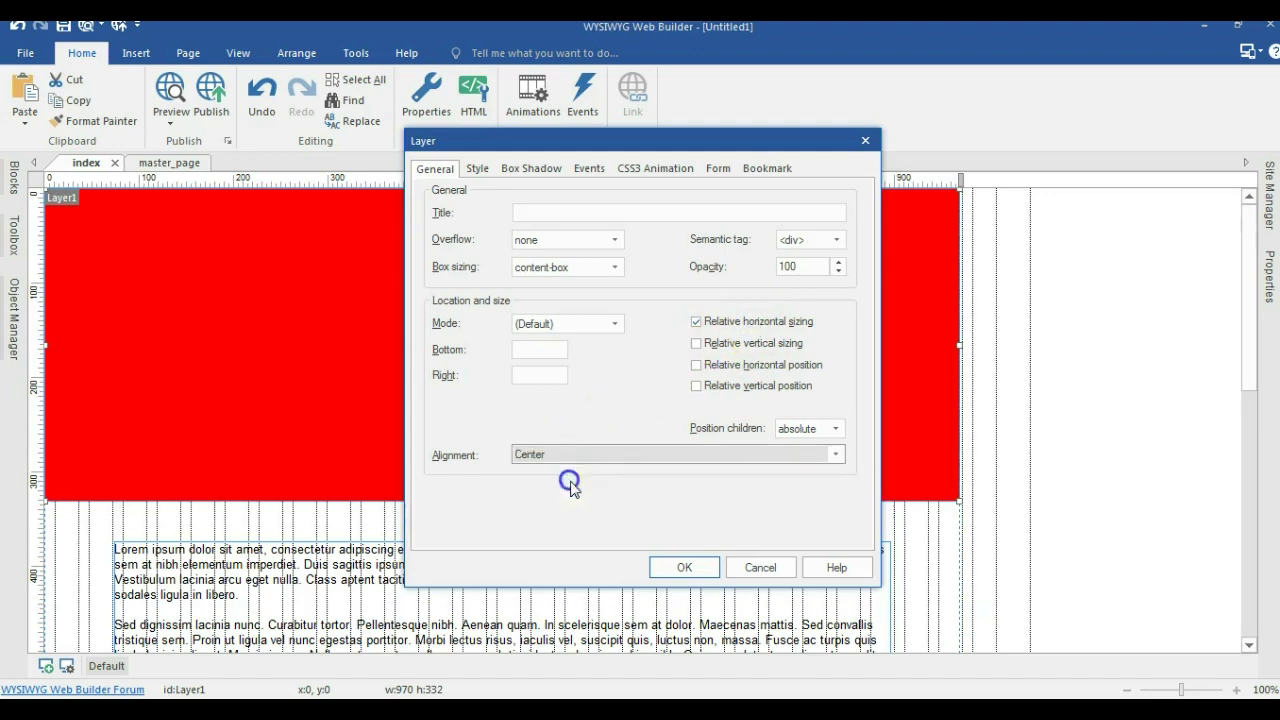
left_click(680, 568)
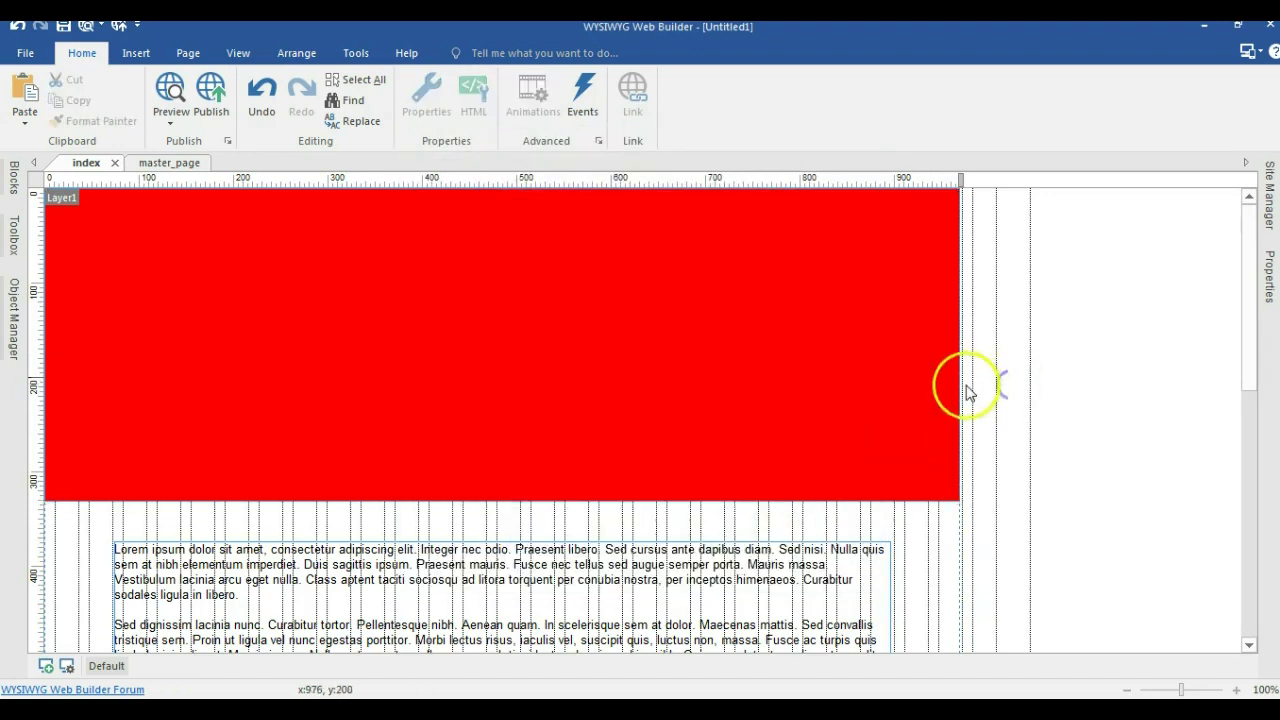
Step: Set the index page's master frame to master_page and preview it in the browser
right_click(1010, 315)
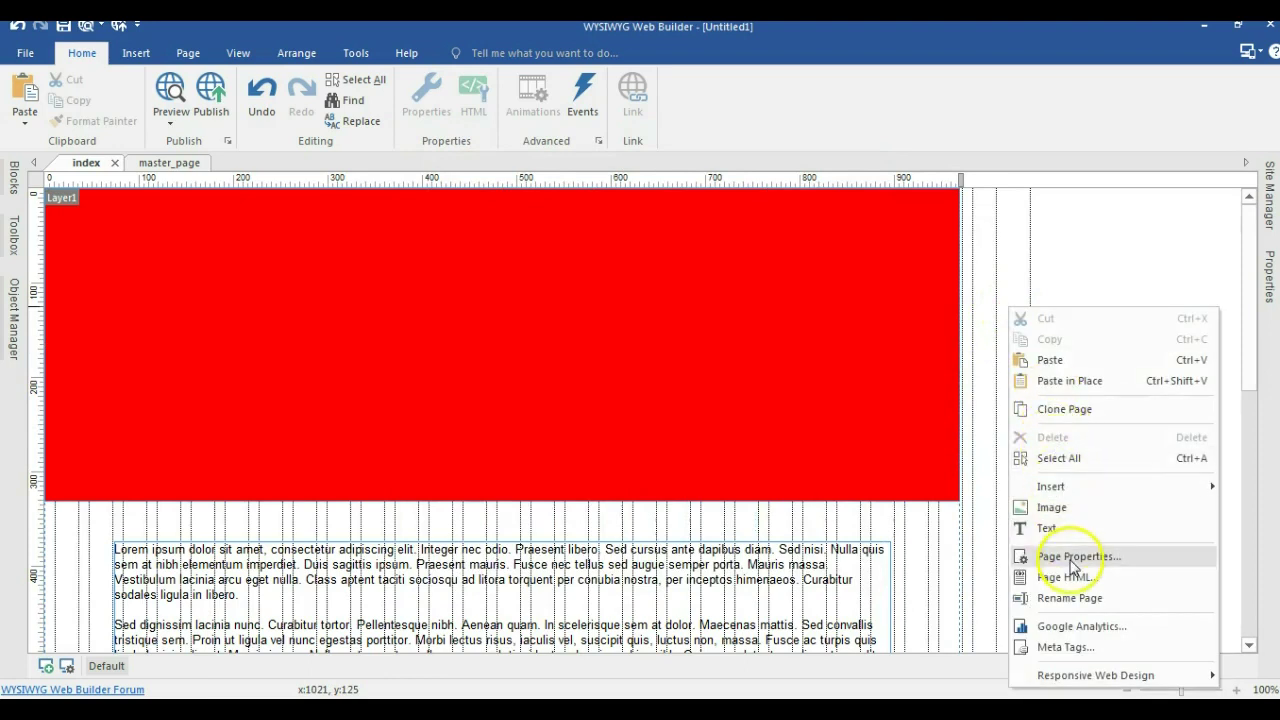
left_click(1071, 560)
left_click(612, 140)
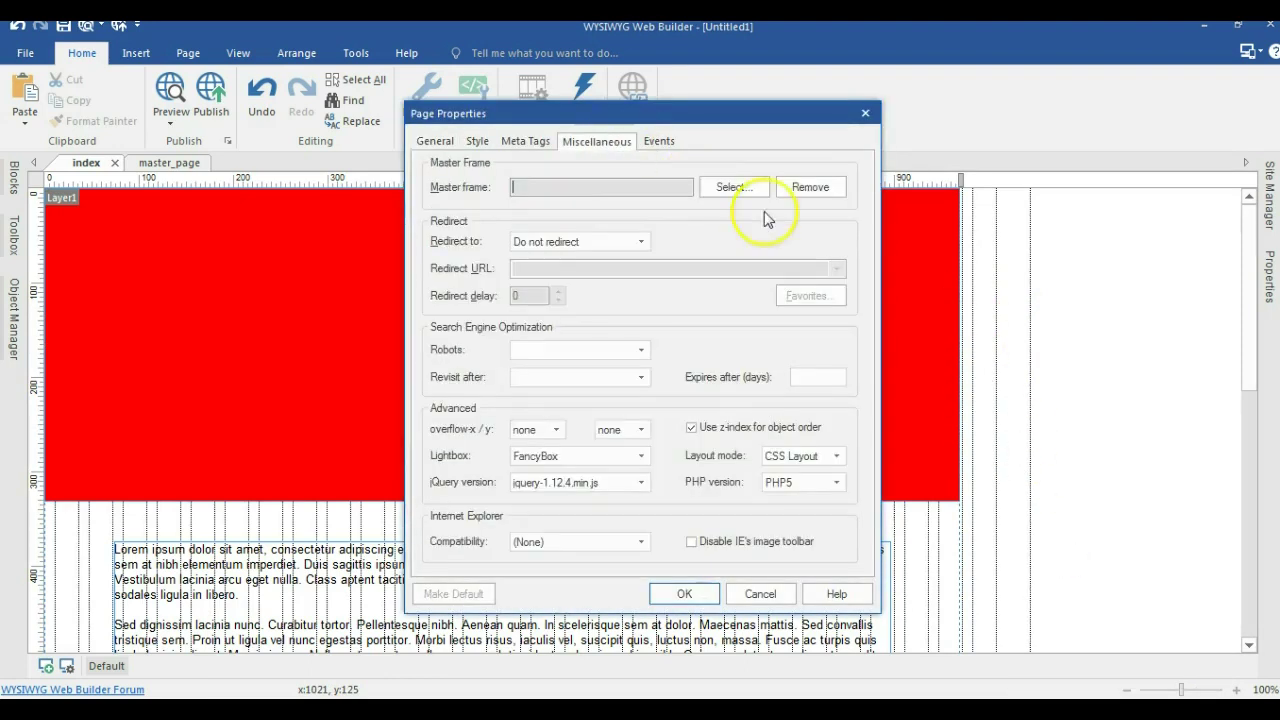
left_click(745, 187)
double_click(531, 223)
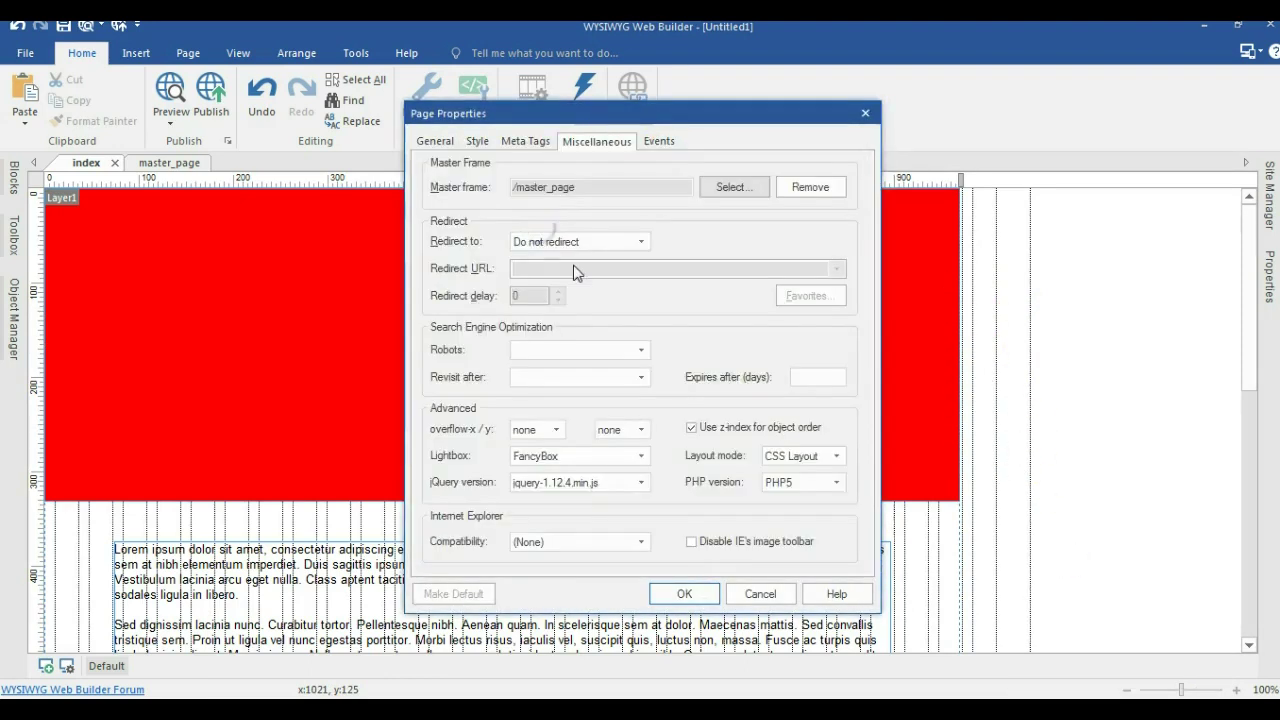
left_click(700, 593)
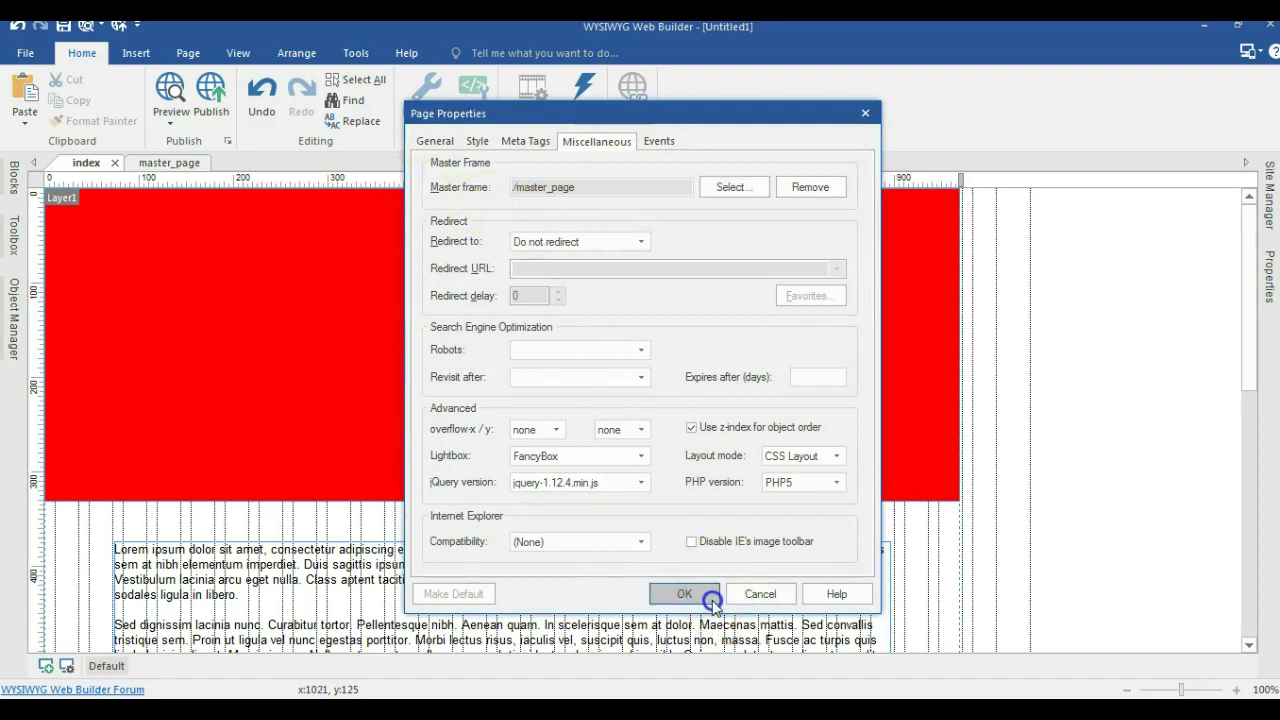
left_click(612, 281)
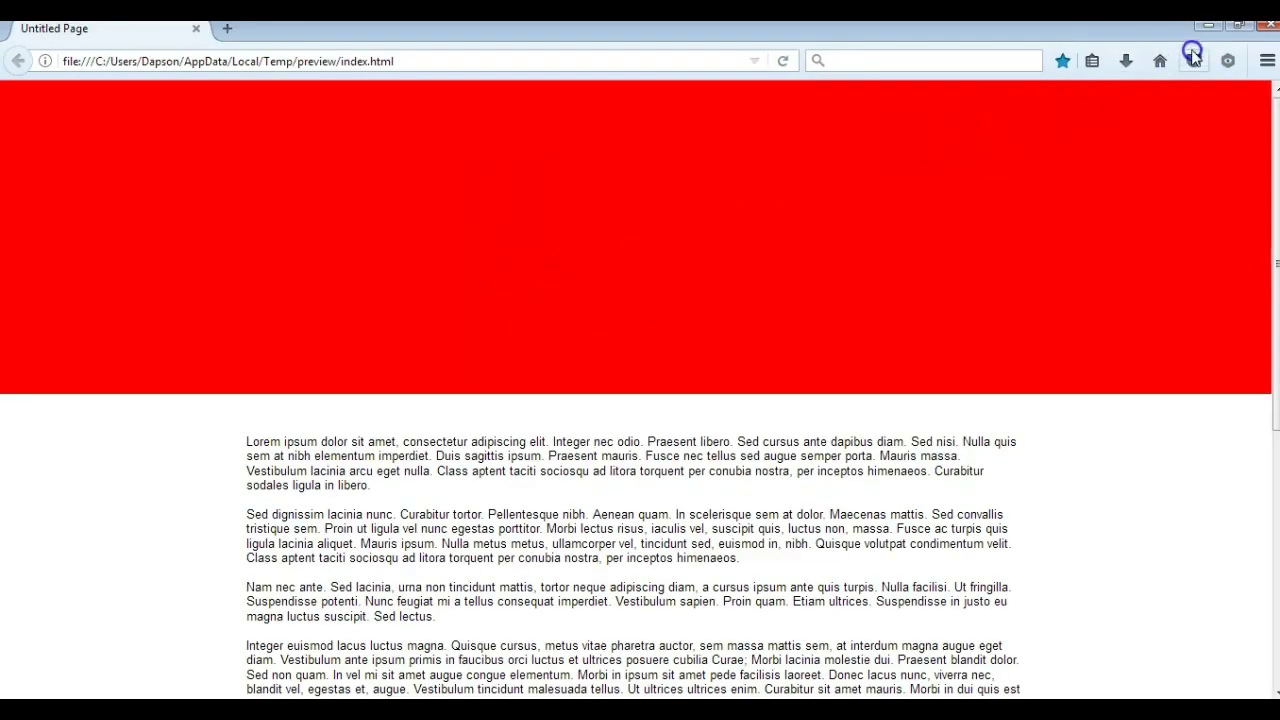
left_click(1212, 26)
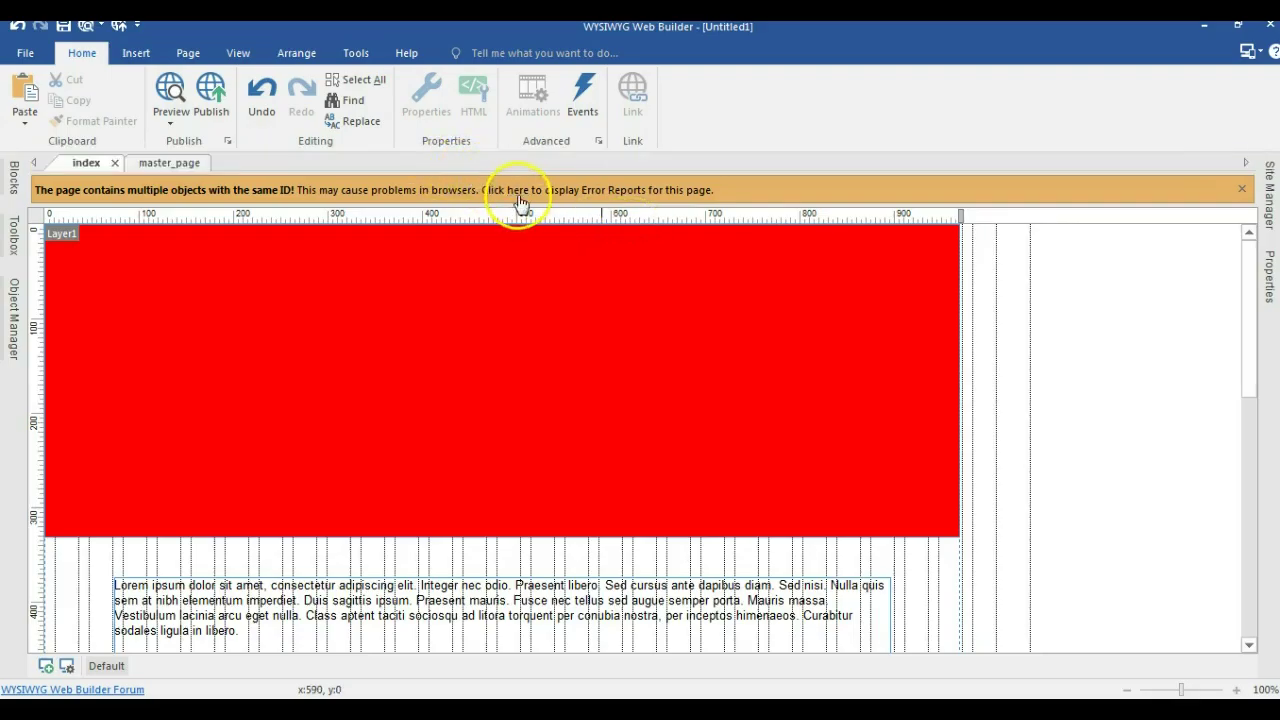
Step: After checking the duplicate-ID report, set the banner ID to red-layer and the text box ID to more-text
left_click(518, 191)
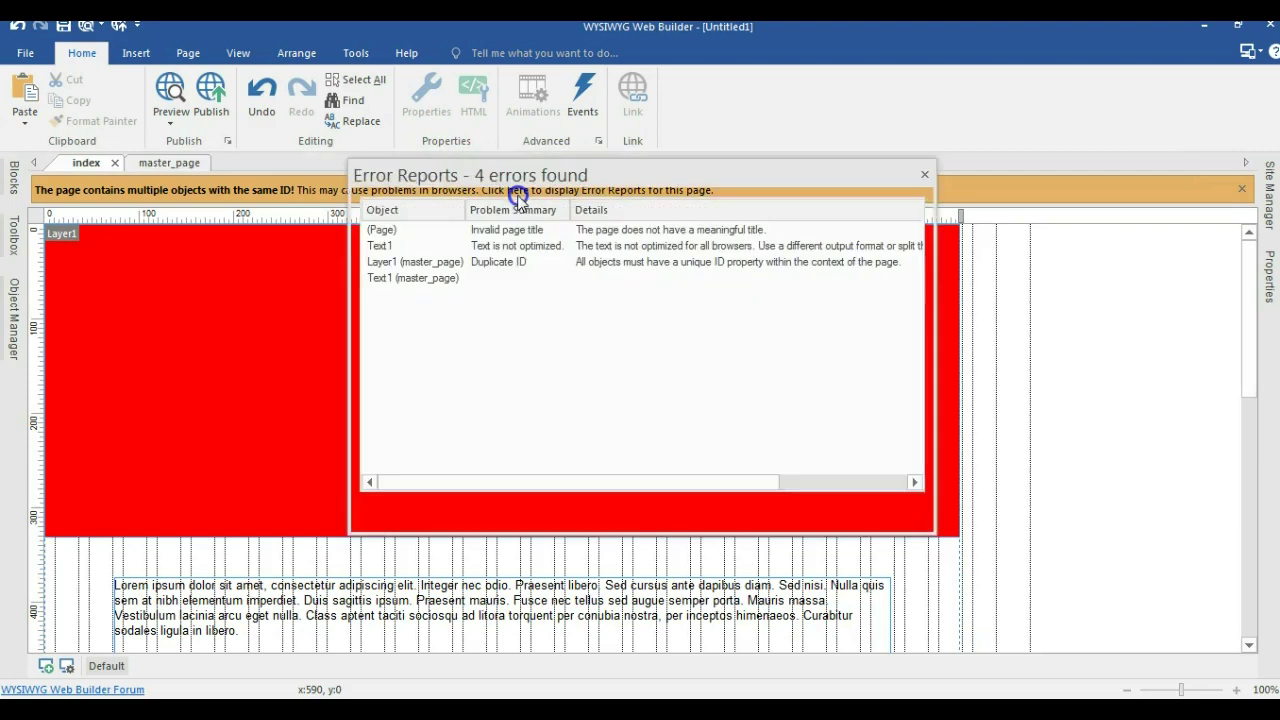
left_click(924, 175)
left_click(665, 277)
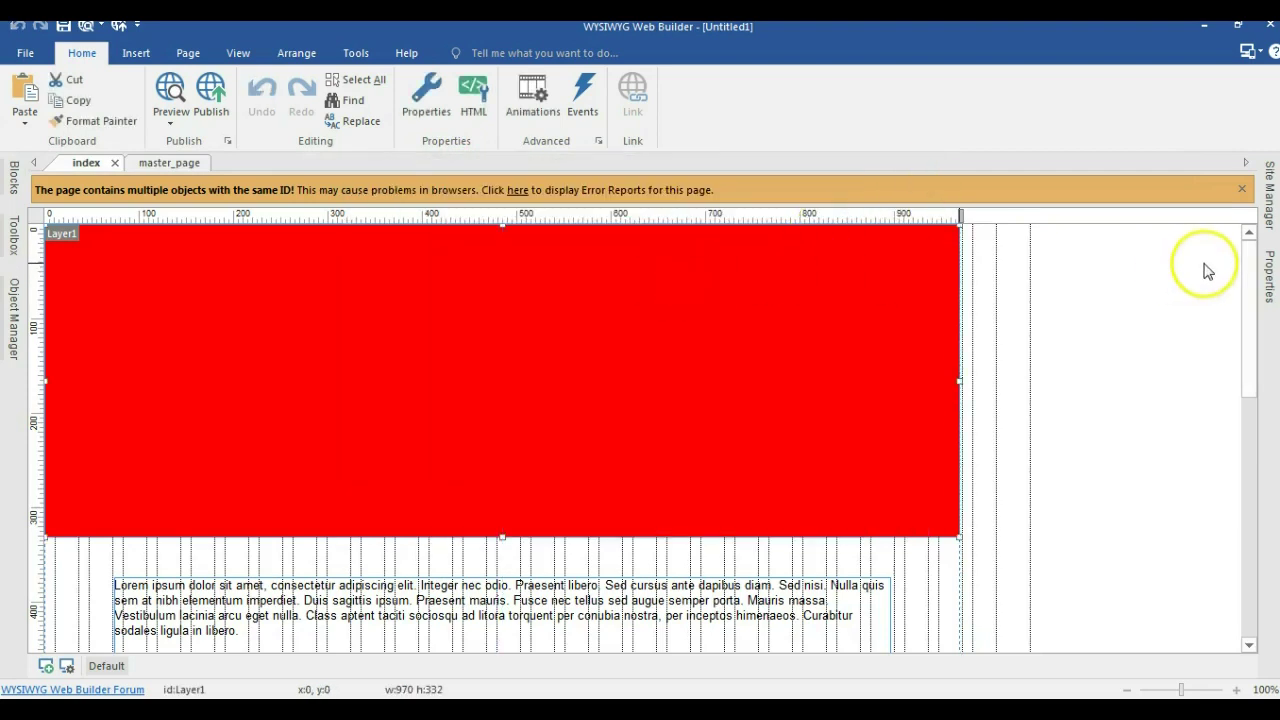
mouse_move(1265, 277)
left_click(1089, 262)
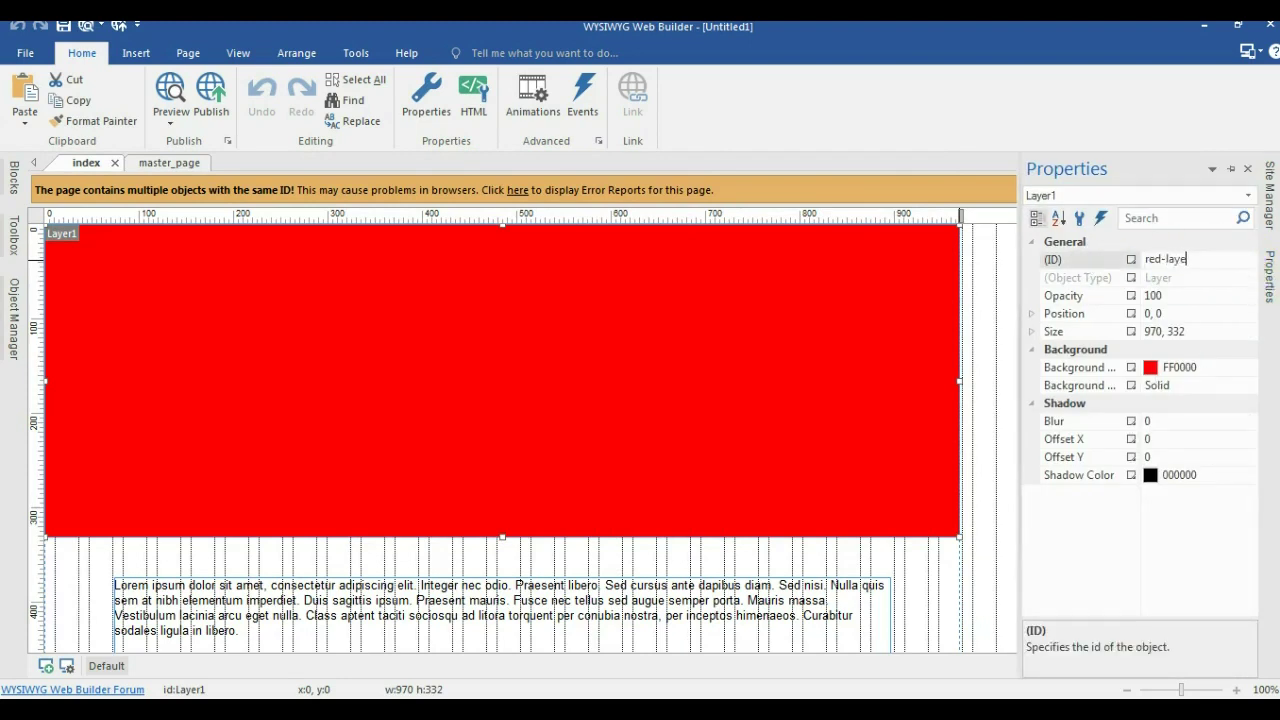
left_click(765, 615)
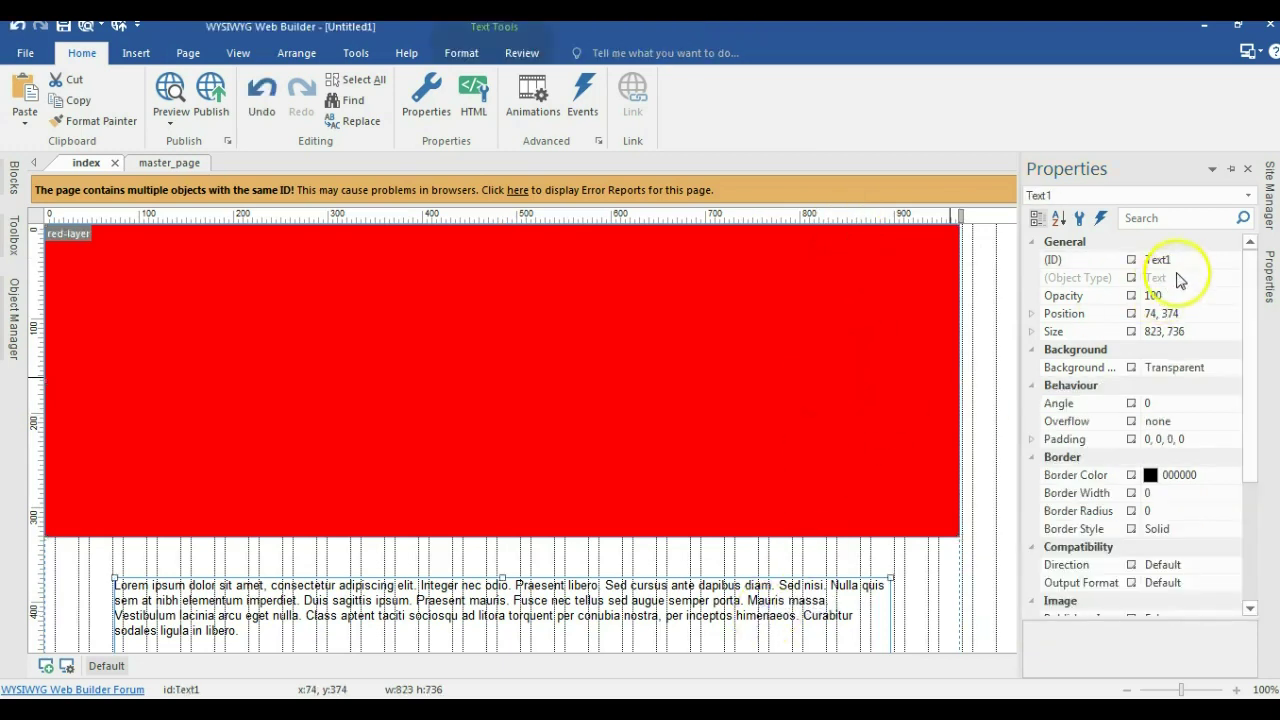
left_click(1081, 268)
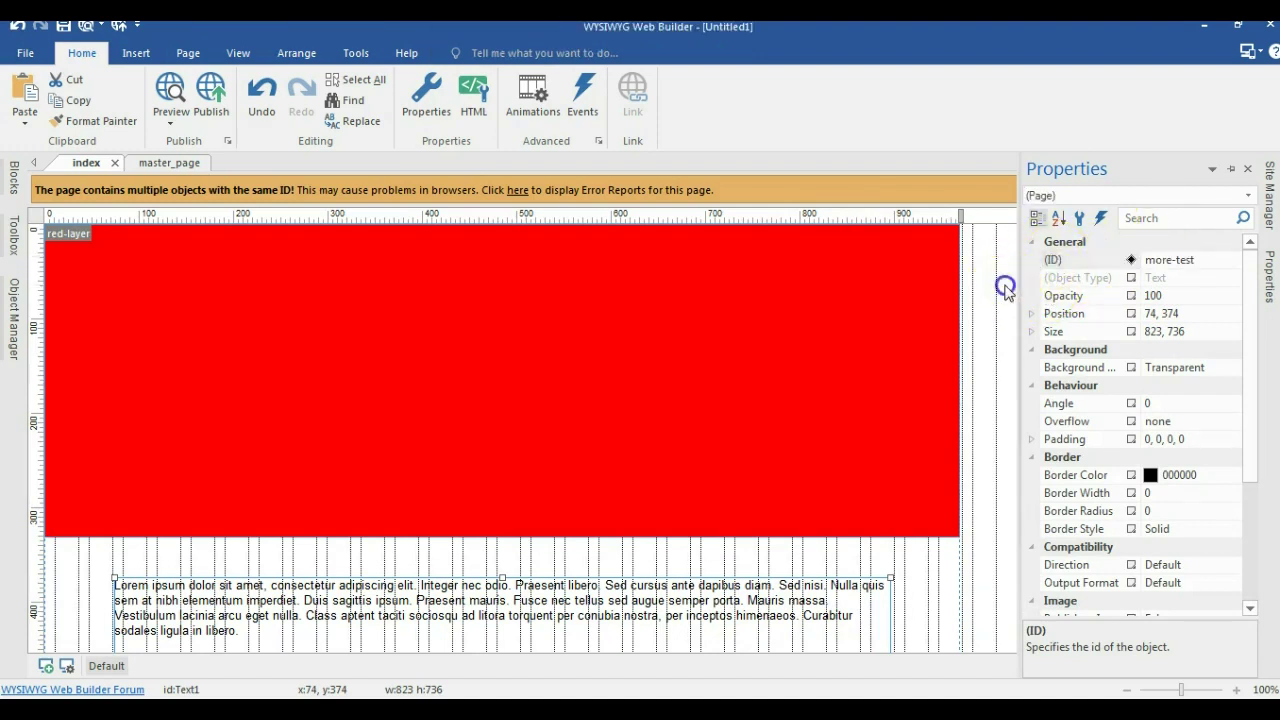
left_click(423, 251)
Step: Draw a Content Place Holder on master_page filling the 970x291 middle area at x0, y60
left_click(175, 163)
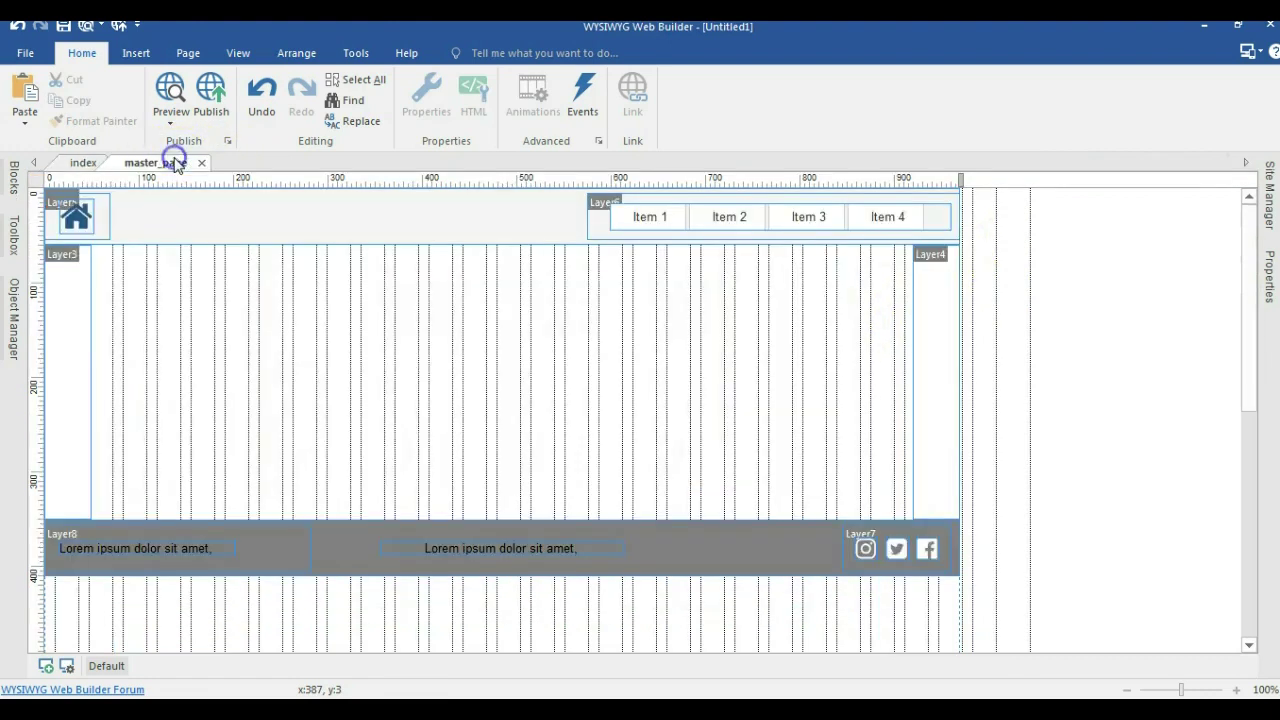
left_click(25, 248)
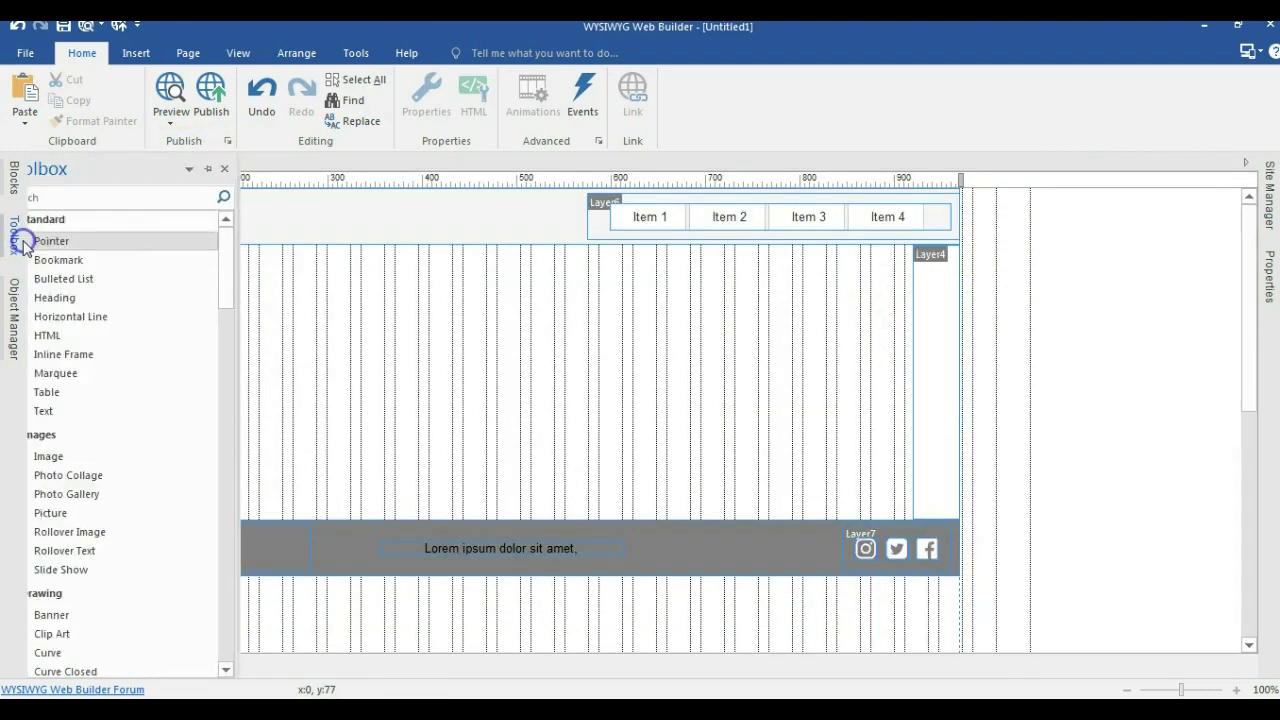
type("cont")
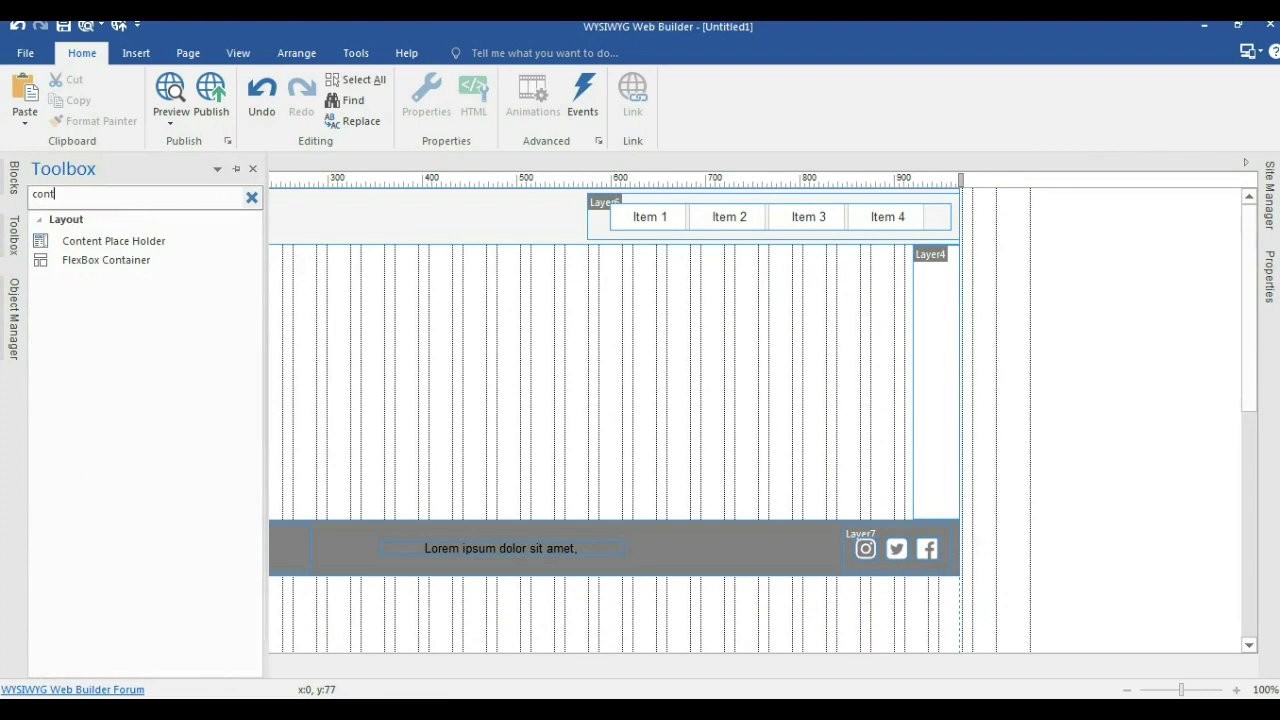
left_click(80, 243)
mouse_move(336, 273)
left_mouse_down()
mouse_move(643, 423)
mouse_move(695, 433)
left_mouse_up()
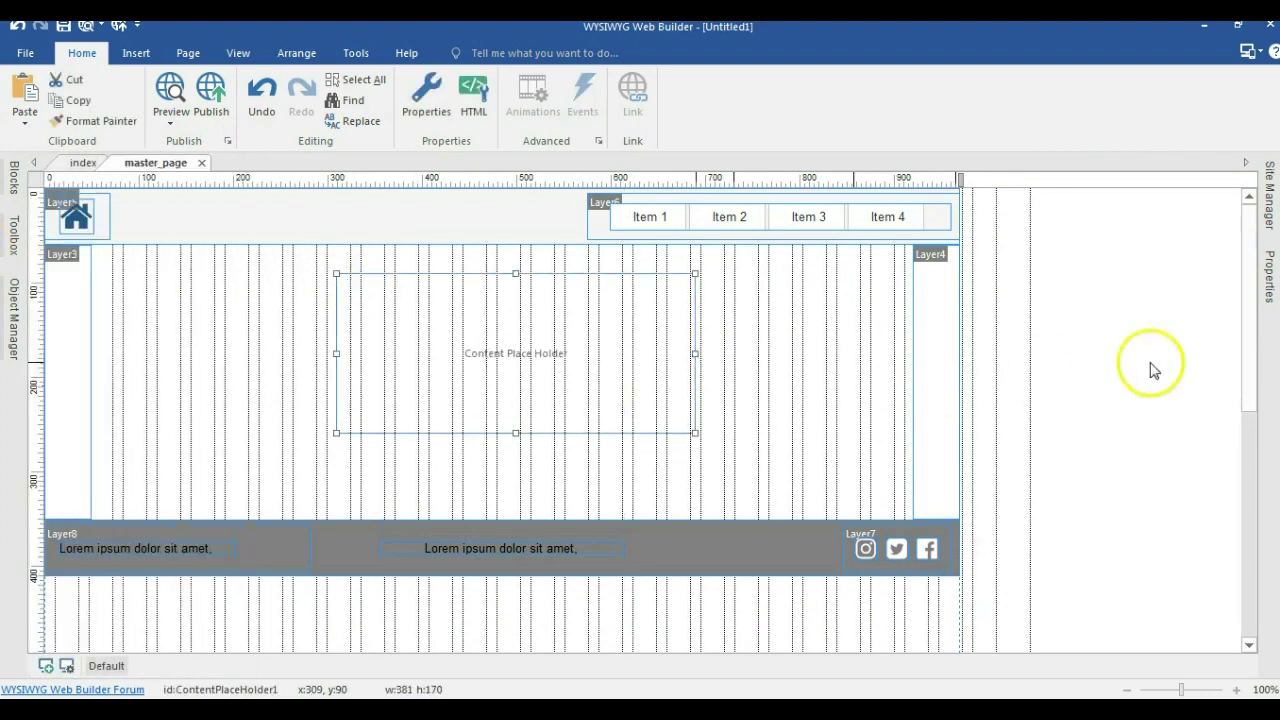
left_click_drag(520, 357, 234, 329)
left_click_drag(399, 404, 960, 518)
Step: Send the placeholder to the back and preview the index page with F5
right_click(331, 318)
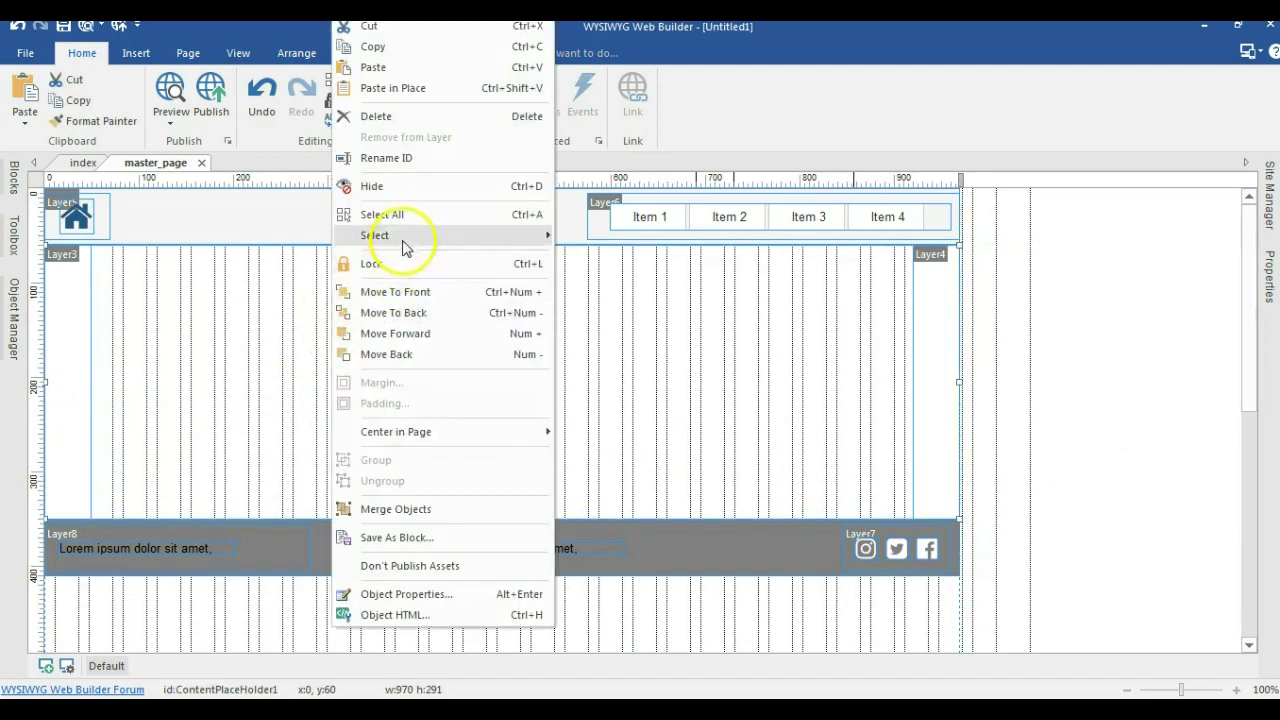
left_click(420, 315)
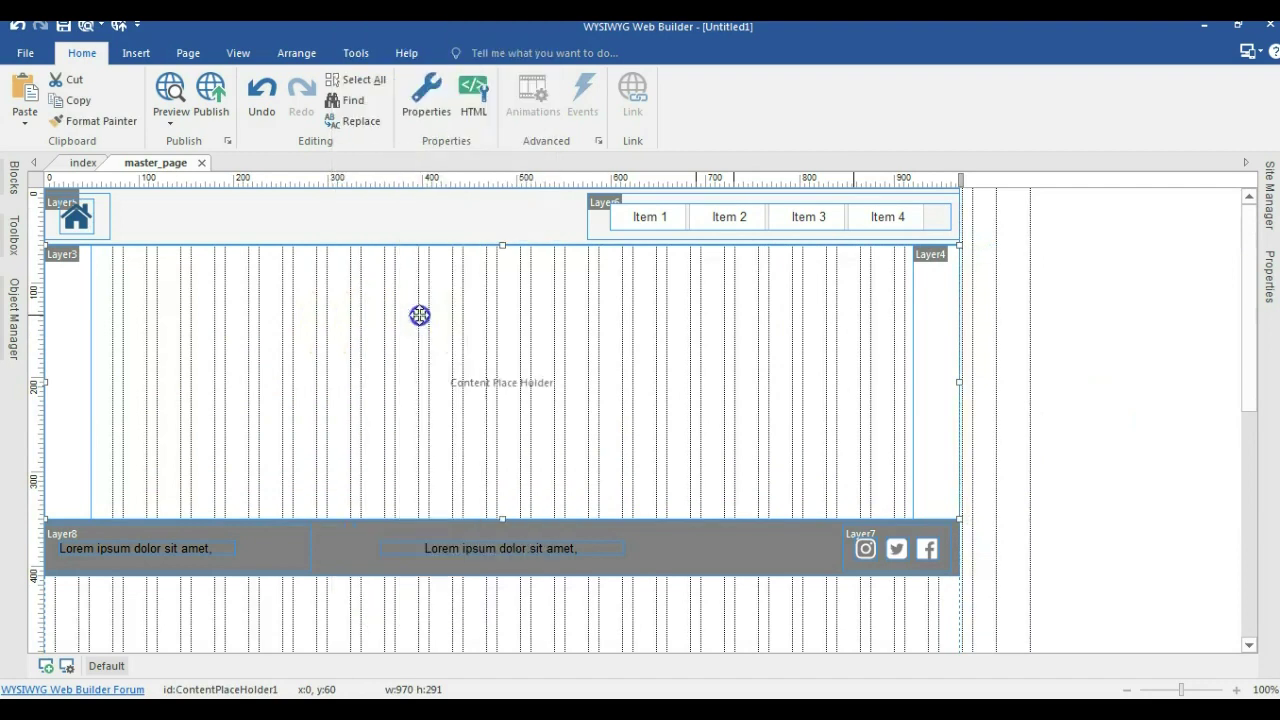
left_click(83, 163)
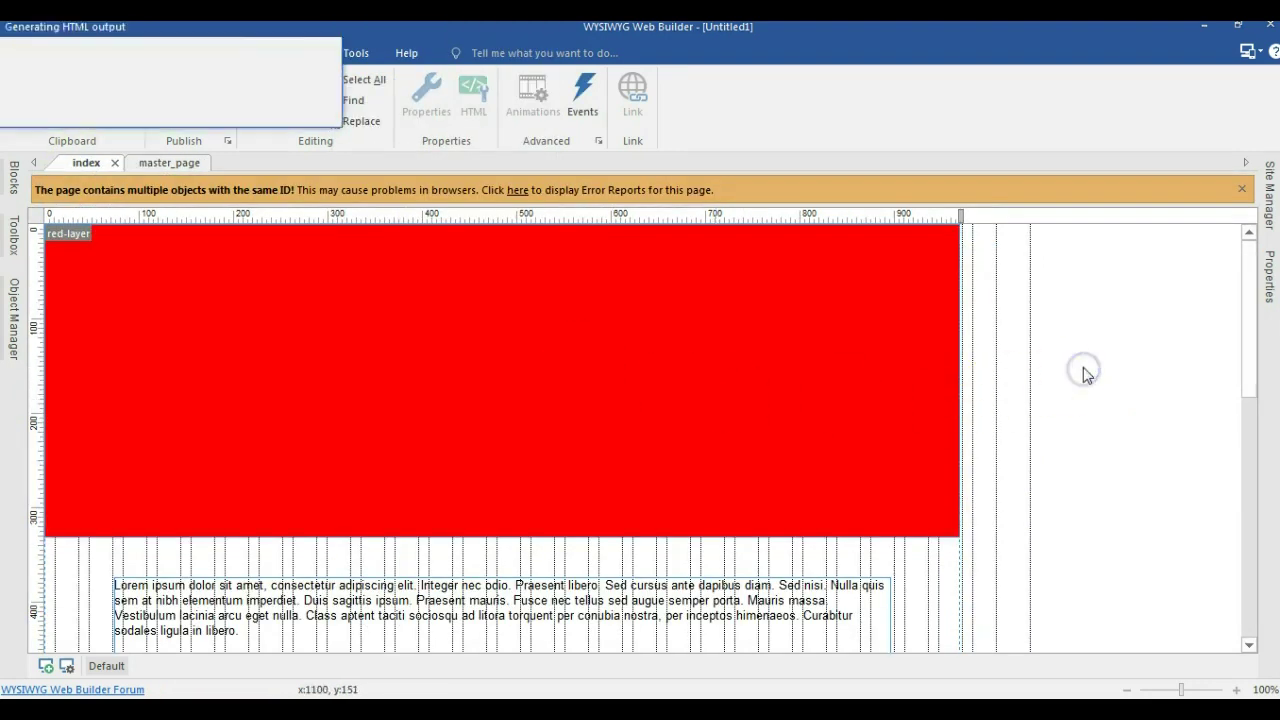
key("F5")
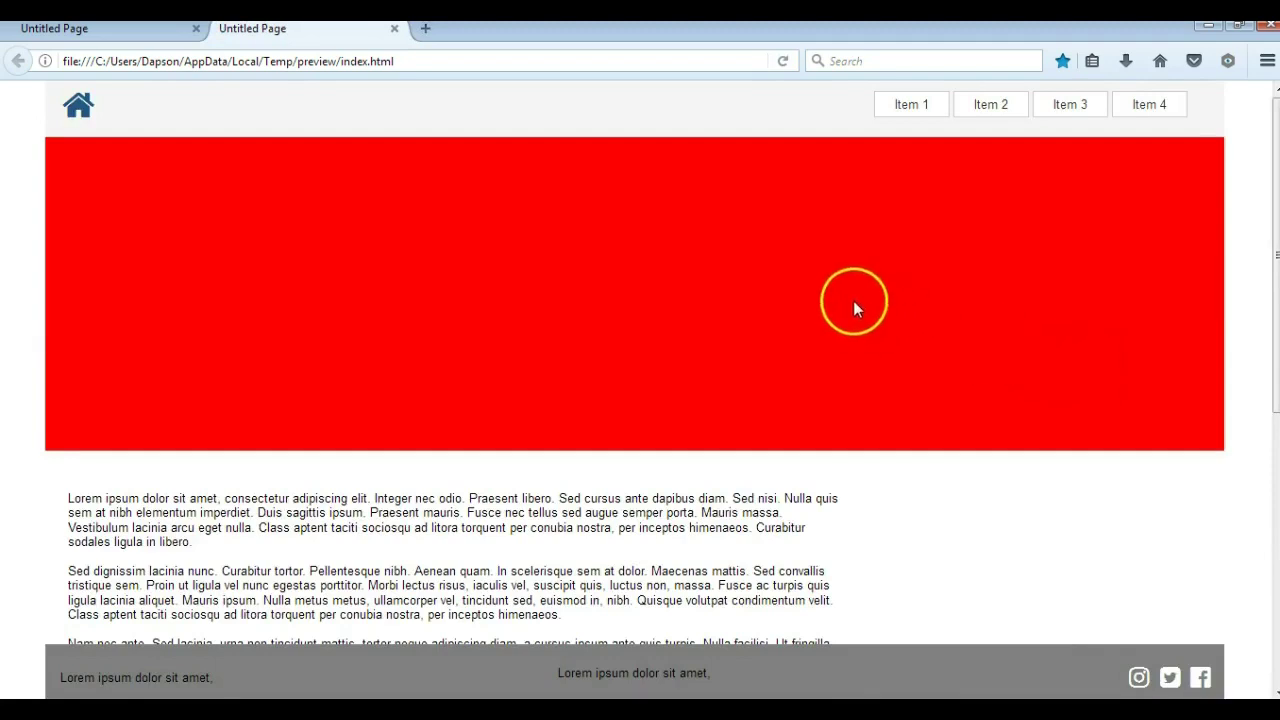
Step: Scroll through the Firefox preview to check header, red banner, Lorem text and footer
scroll(815, 315, "down", 3)
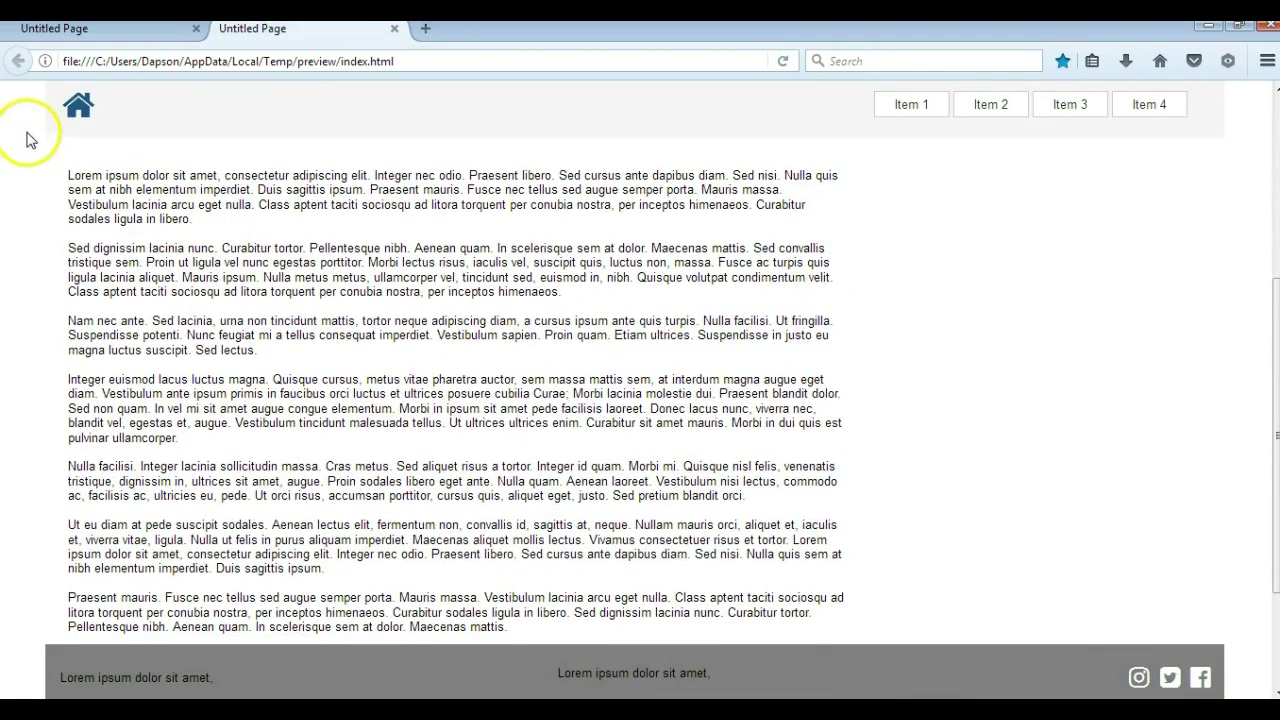
scroll(34, 460, "down", 2)
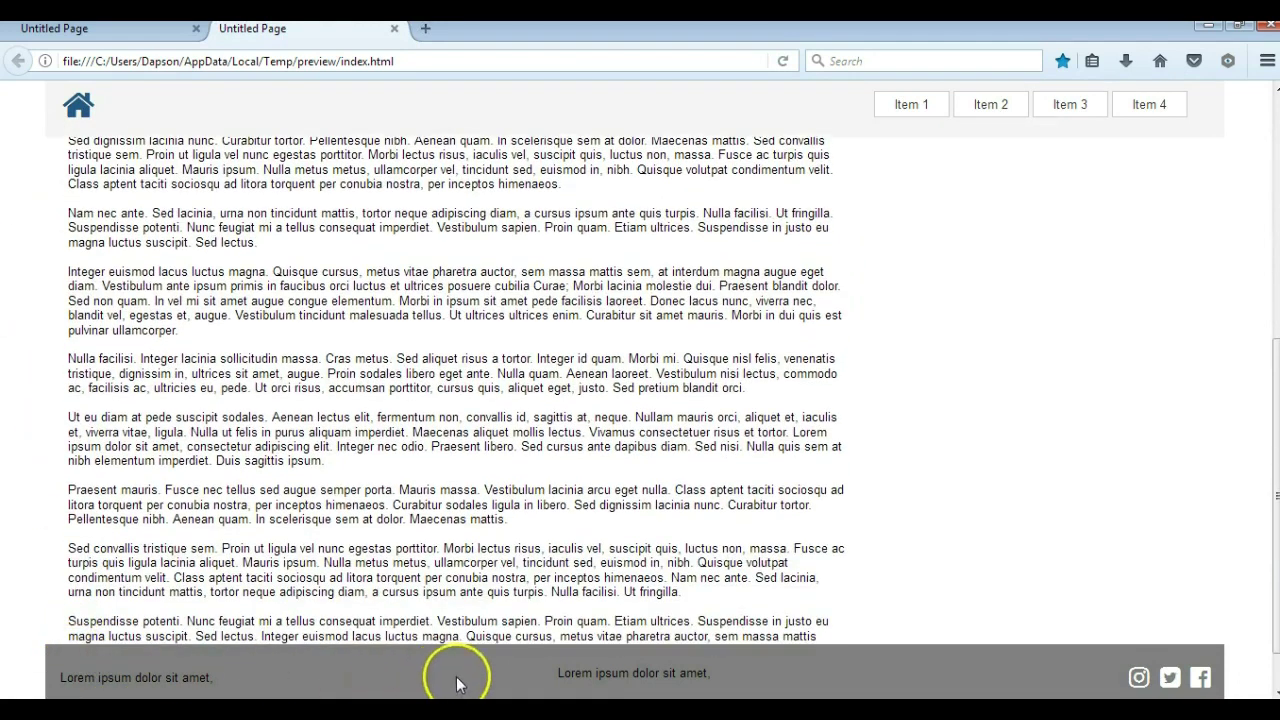
scroll(305, 654, "up", 4)
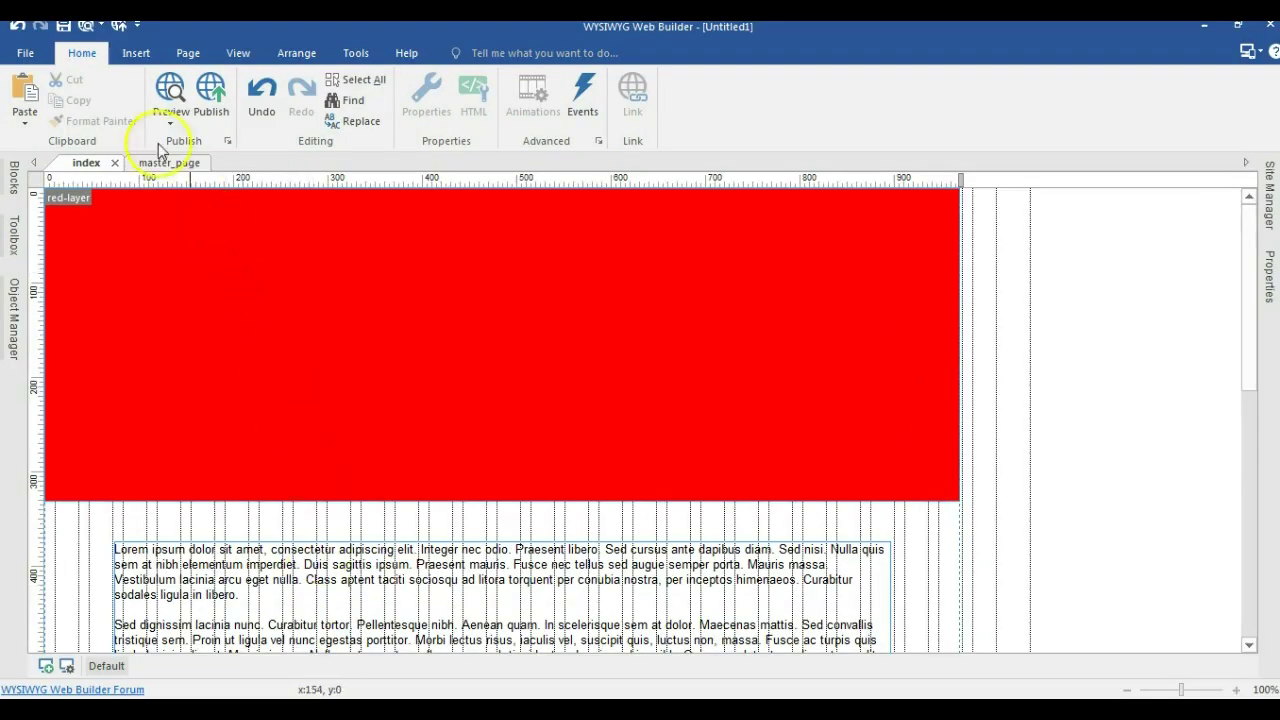
Step: Bring the master page's footer and header layers to the front
left_click(165, 162)
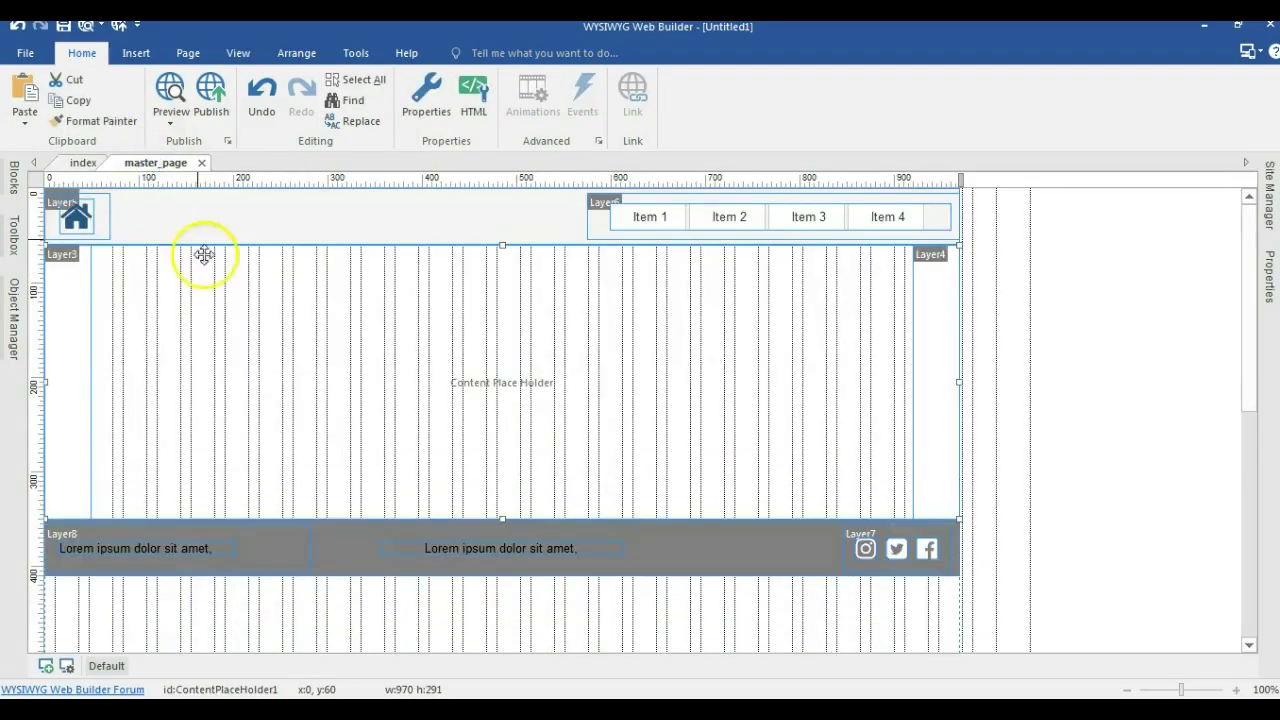
right_click(345, 550)
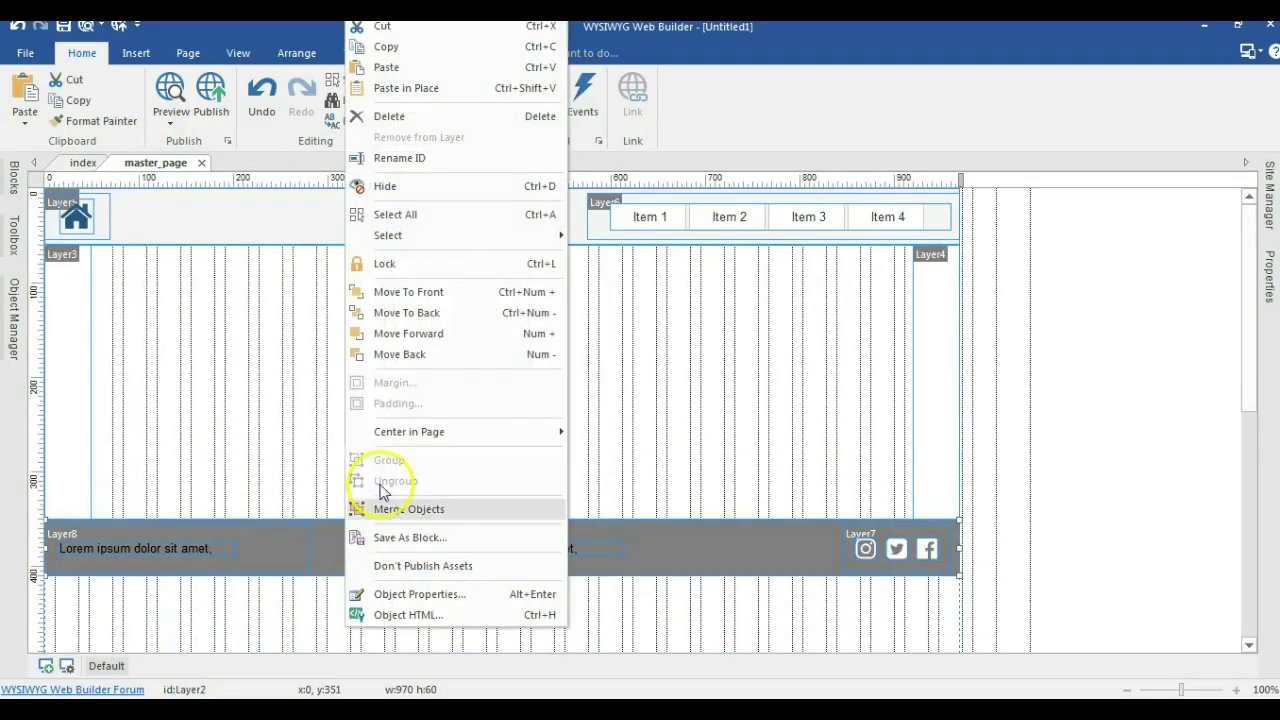
left_click(403, 290)
right_click(295, 232)
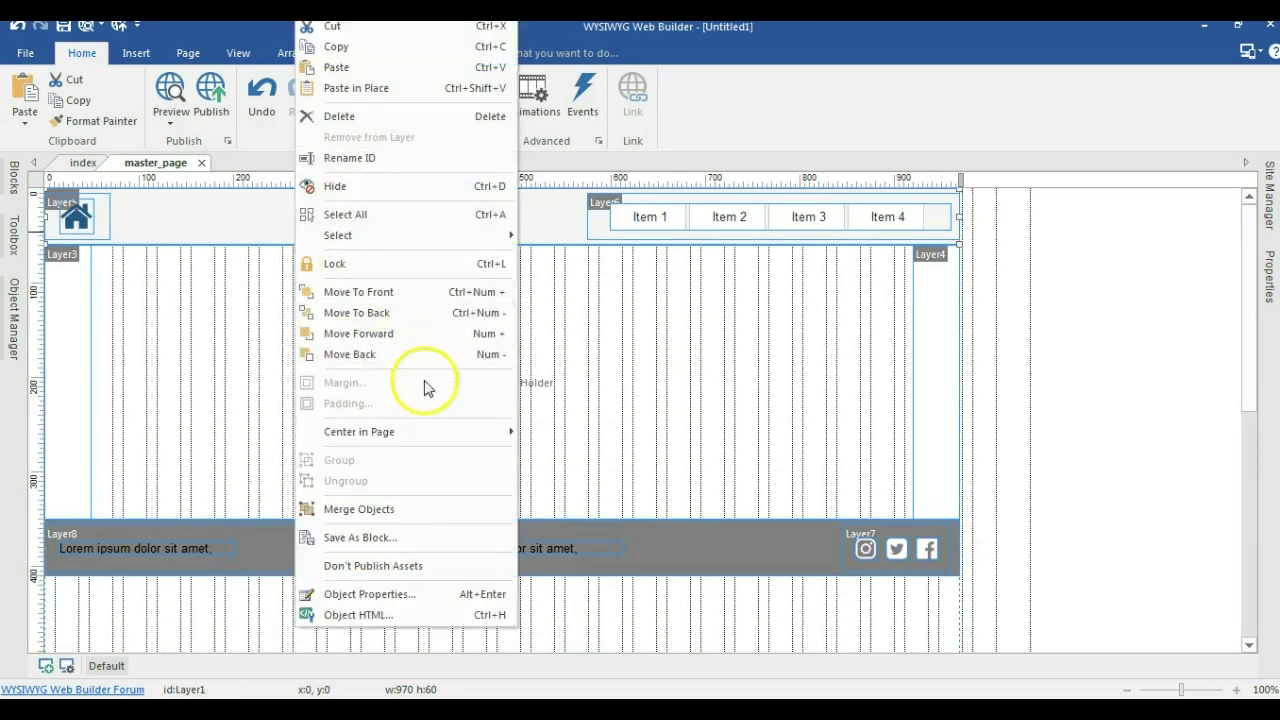
left_click(370, 289)
Step: Give the header layer a white background colour
double_click(288, 209)
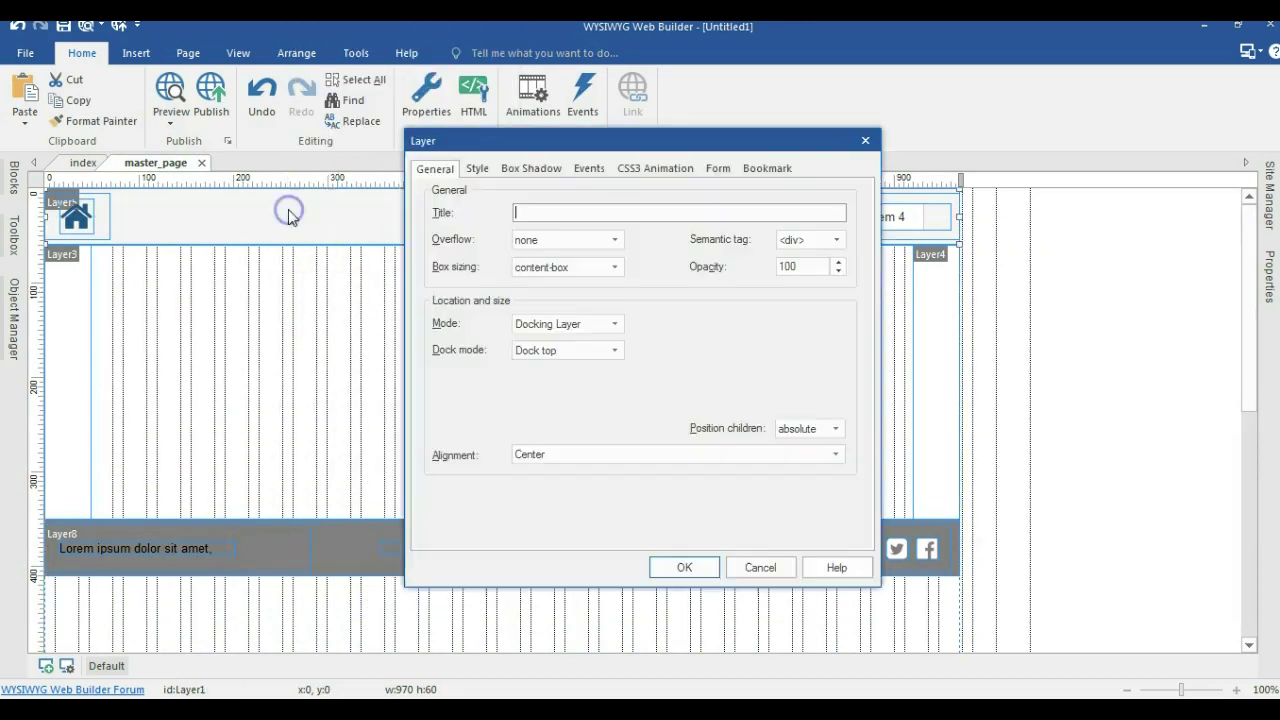
left_click(762, 569)
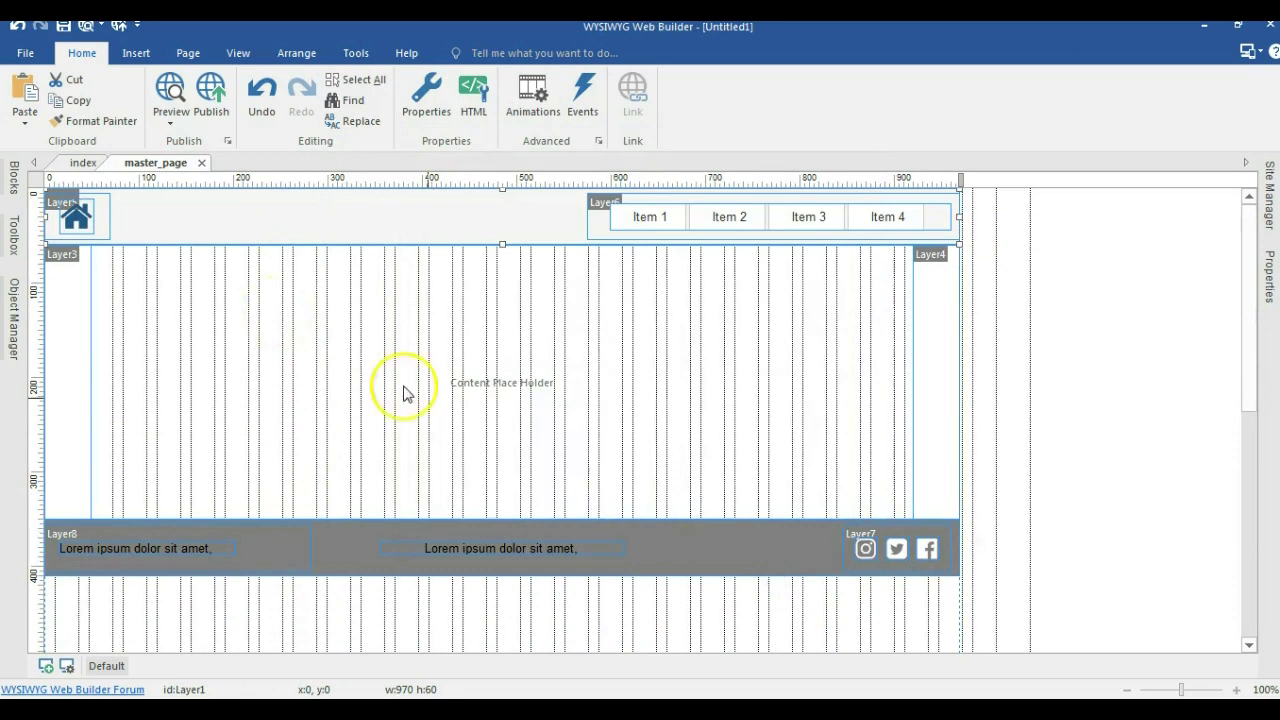
double_click(290, 239)
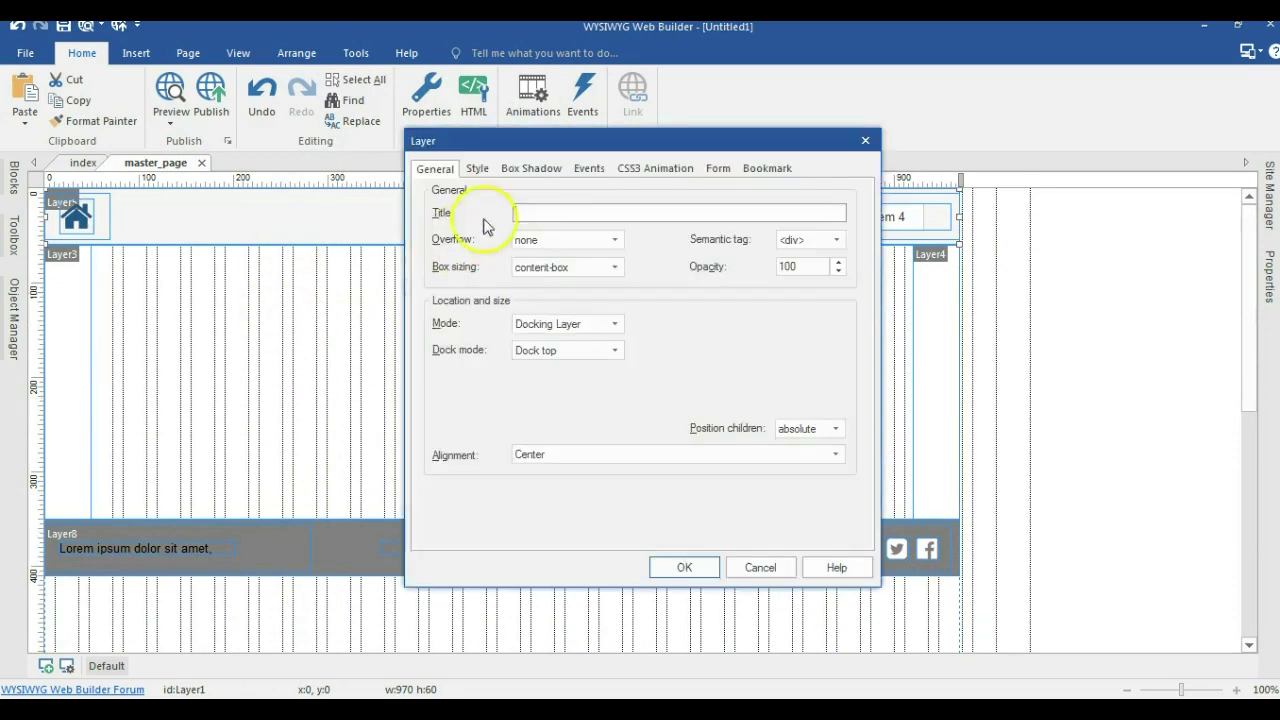
left_click(478, 170)
left_click(534, 294)
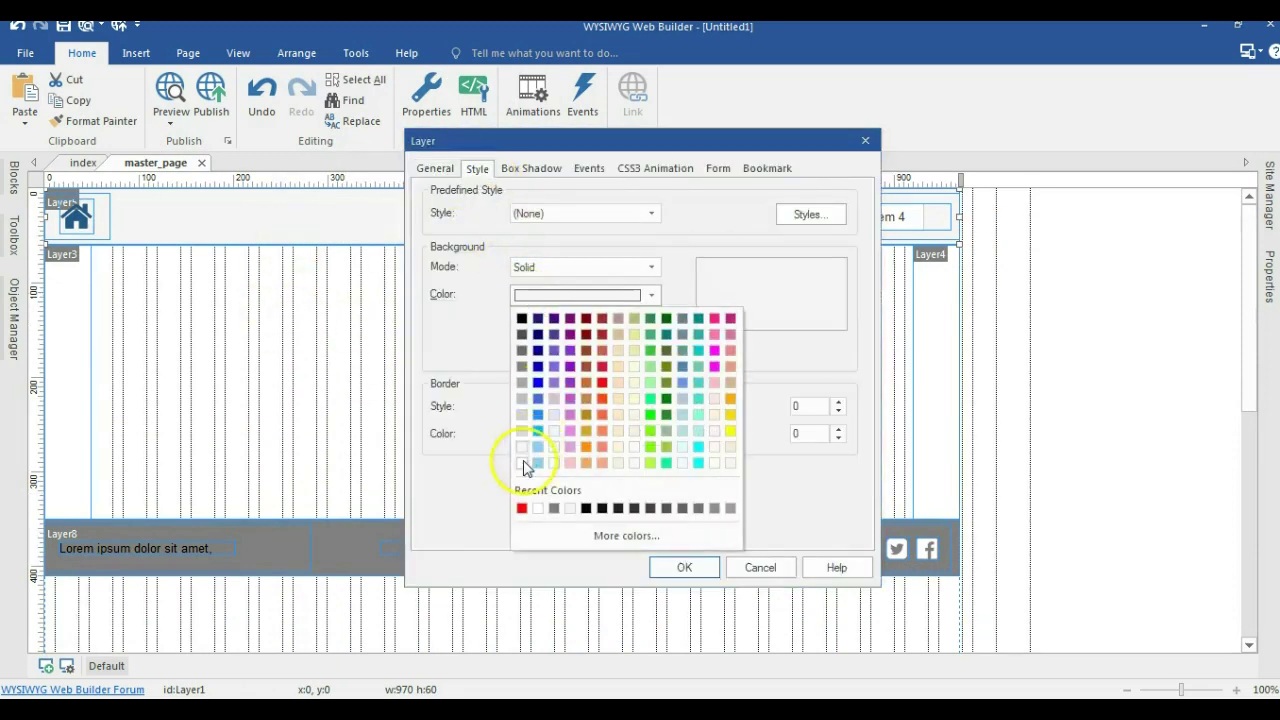
left_click(522, 461)
left_click(684, 567)
Step: Return to the index page and preview it again with F5
left_click(541, 340)
left_click(114, 167)
key("F5")
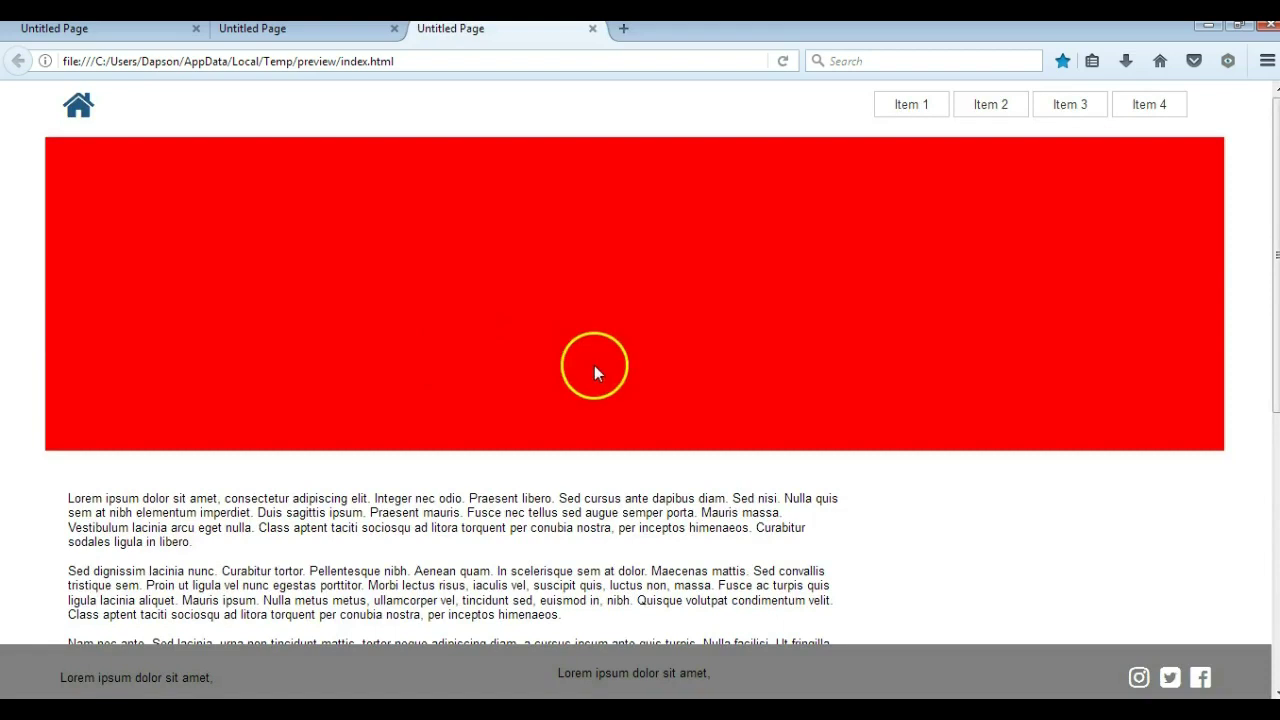
Step: Turn on Firefox's Responsive Design Mode from the Developer menu
scroll(514, 386, "down", 5)
scroll(476, 387, "up", 2)
scroll(476, 388, "up", 3)
left_click(1264, 61)
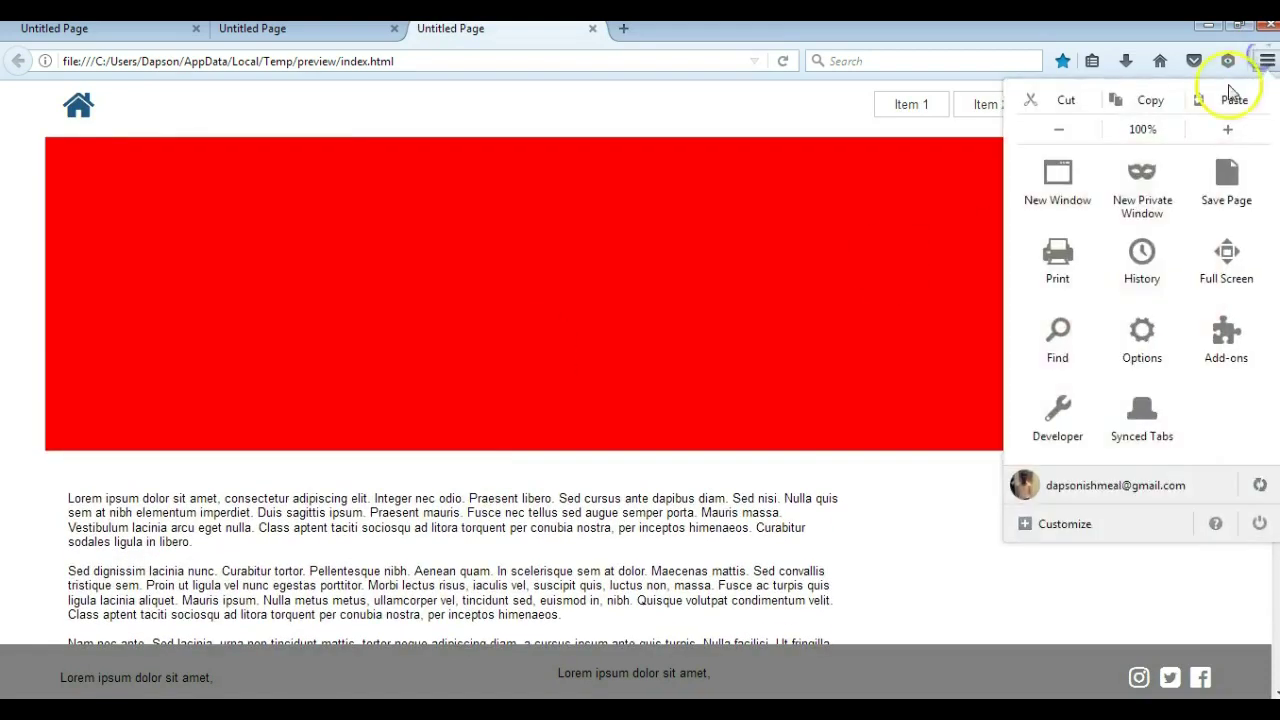
left_click(1062, 412)
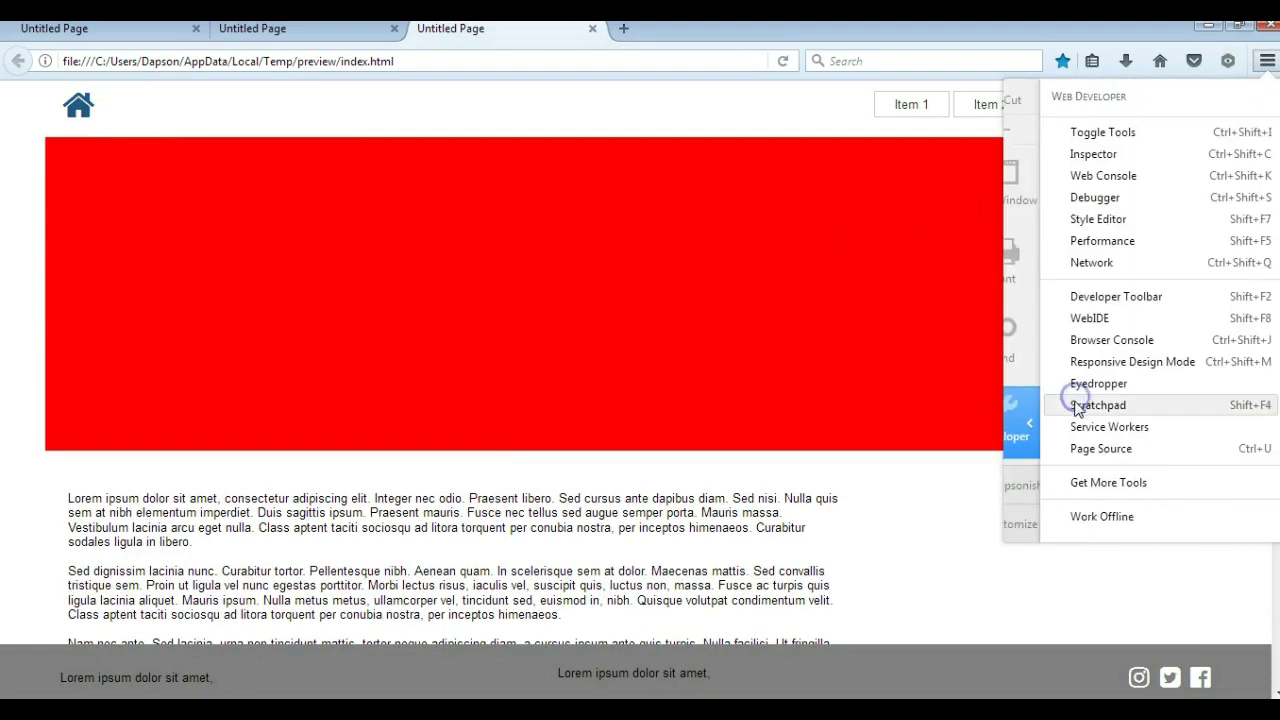
left_click(1110, 362)
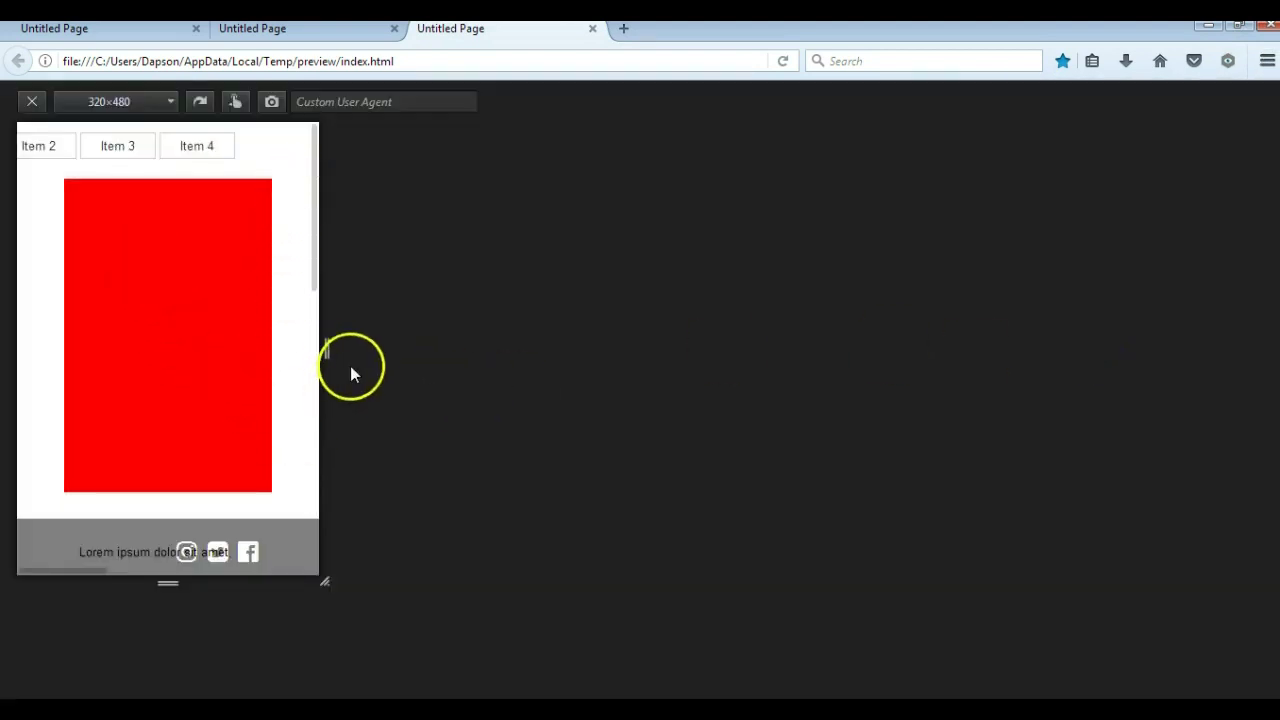
Step: Resize the viewport between desktop and narrower widths, then return to the web builder
left_click_drag(327, 352, 745, 348)
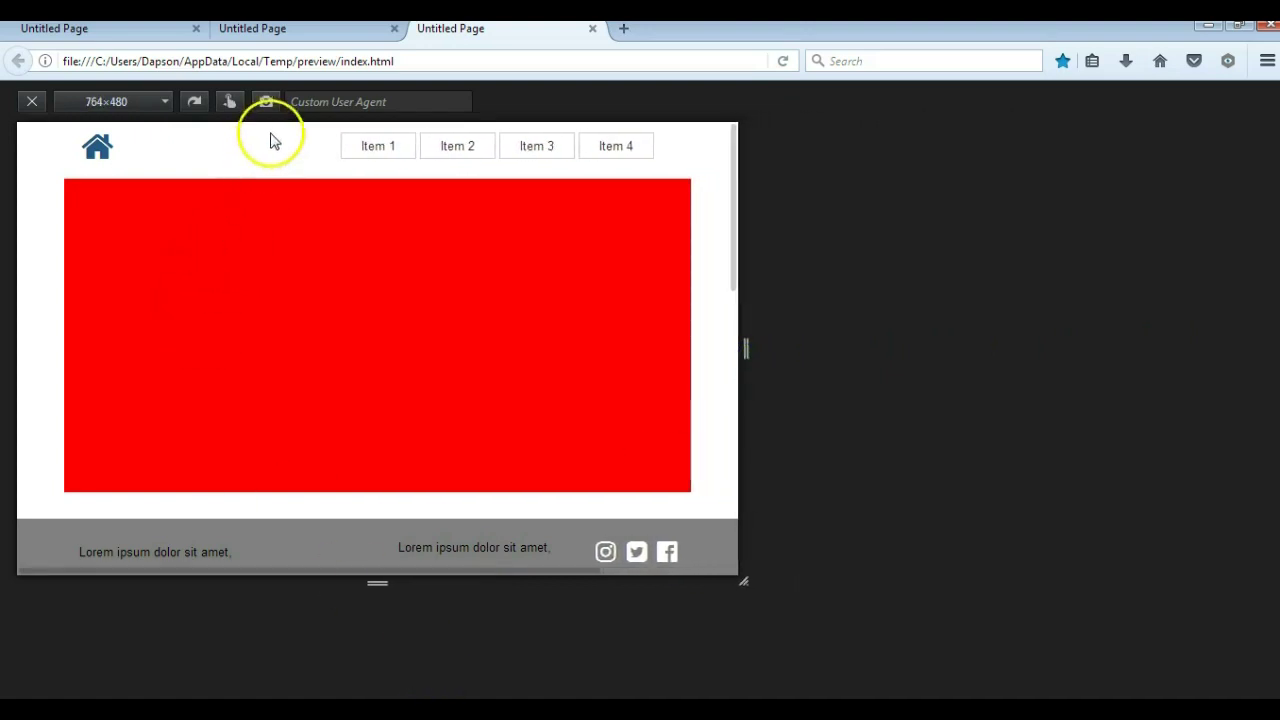
left_click_drag(744, 347, 1089, 288)
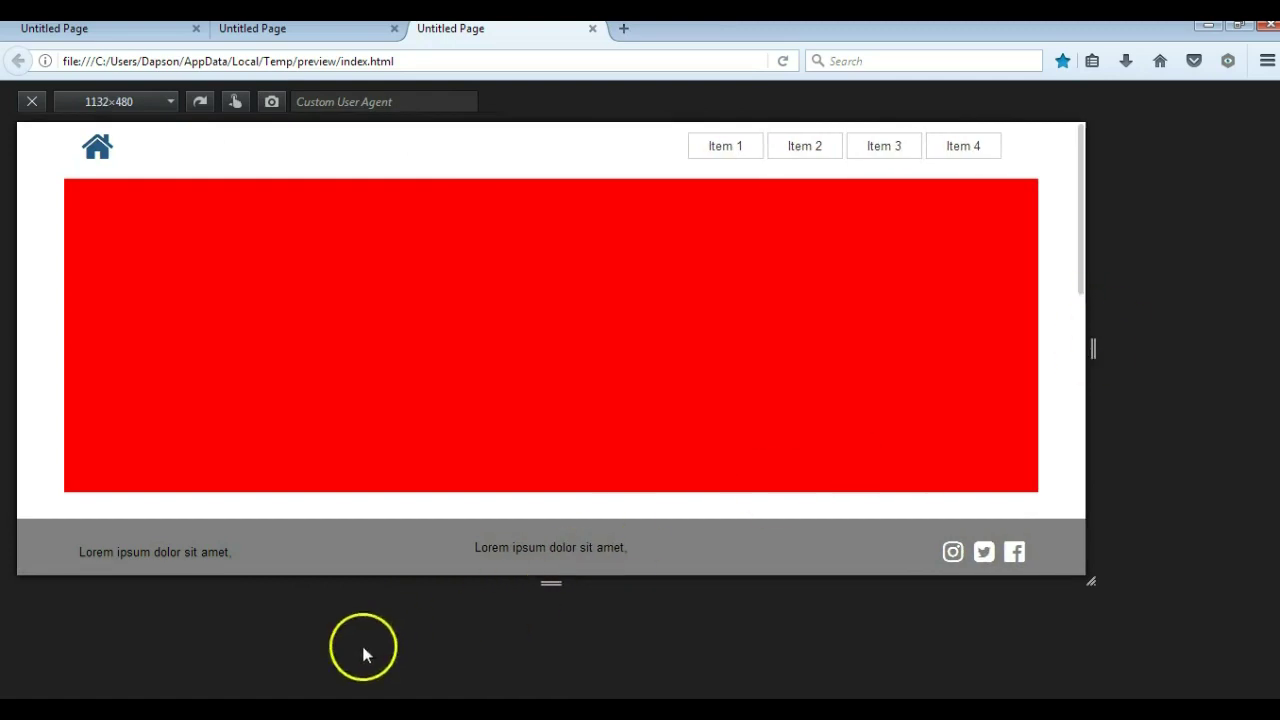
left_click(290, 708)
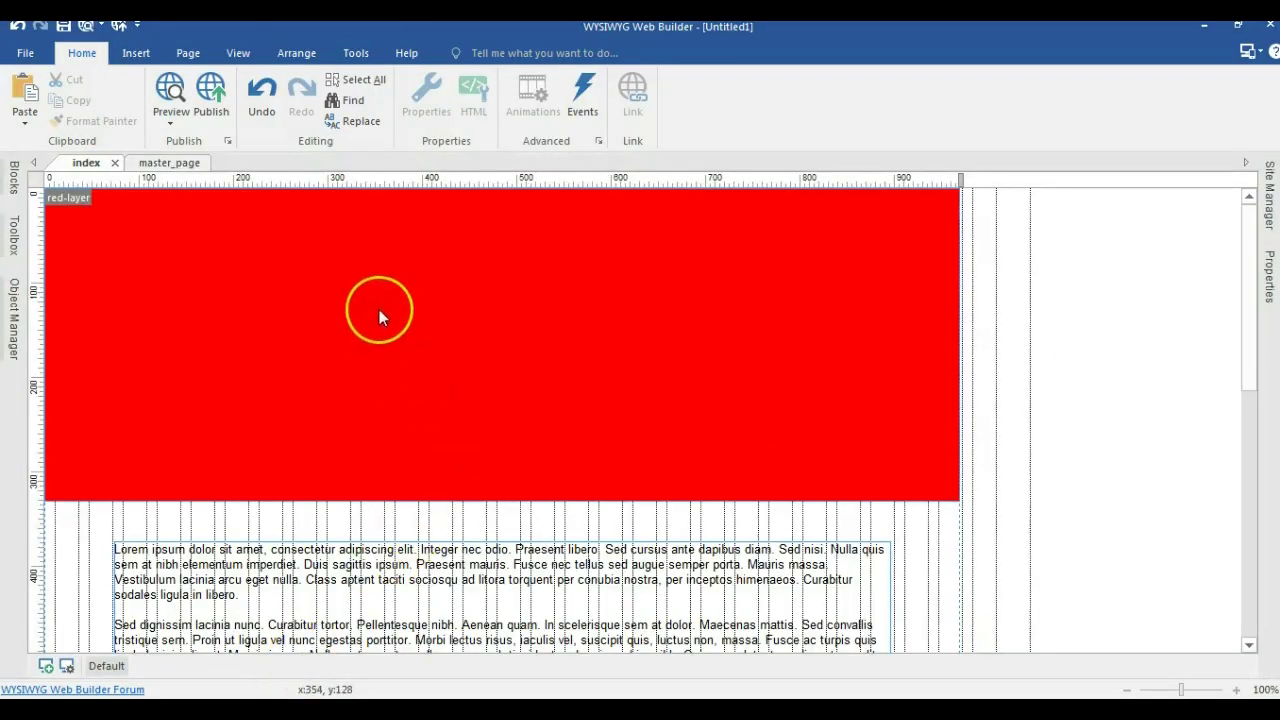